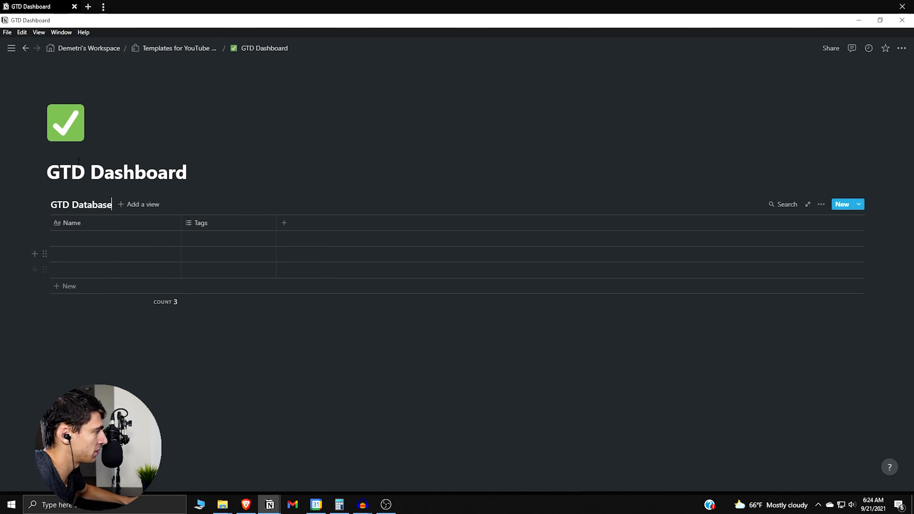
# Open the first row of GTD Database as a page and turn its Tags property into a date property named Date
pyautogui.click(171, 239)
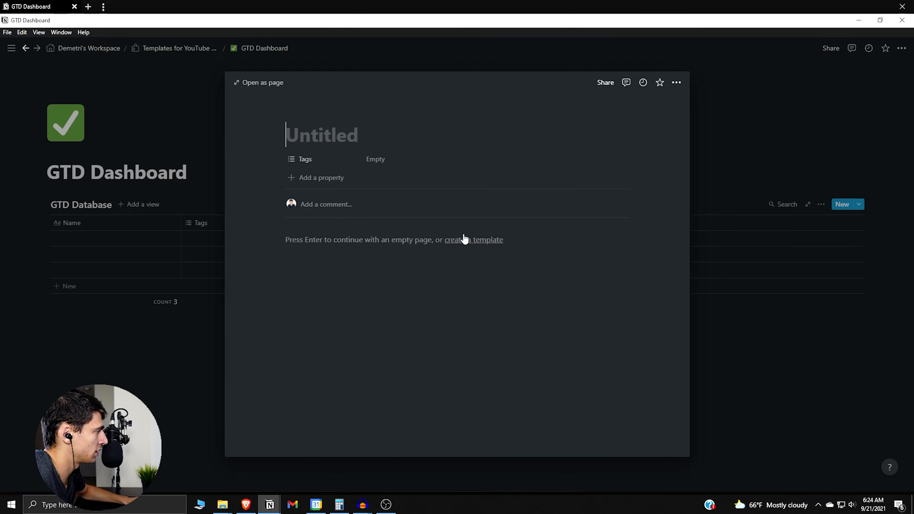
pyautogui.click(337, 159)
pyautogui.moveTo(345, 215)
pyautogui.click(403, 180)
pyautogui.click(320, 159)
pyautogui.press('BackSpace')
pyautogui.write('Date')
pyautogui.press('Return')
# Add a date property named "Due @ Date" to the page
pyautogui.click(334, 178)
pyautogui.moveTo(359, 236)
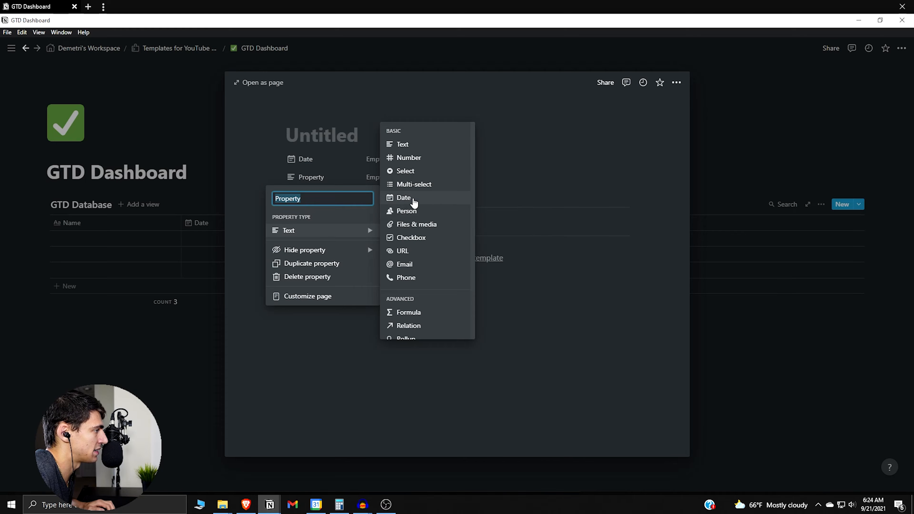
pyautogui.click(404, 198)
pyautogui.click(321, 181)
pyautogui.write('Due @ Date')
pyautogui.press('Return')
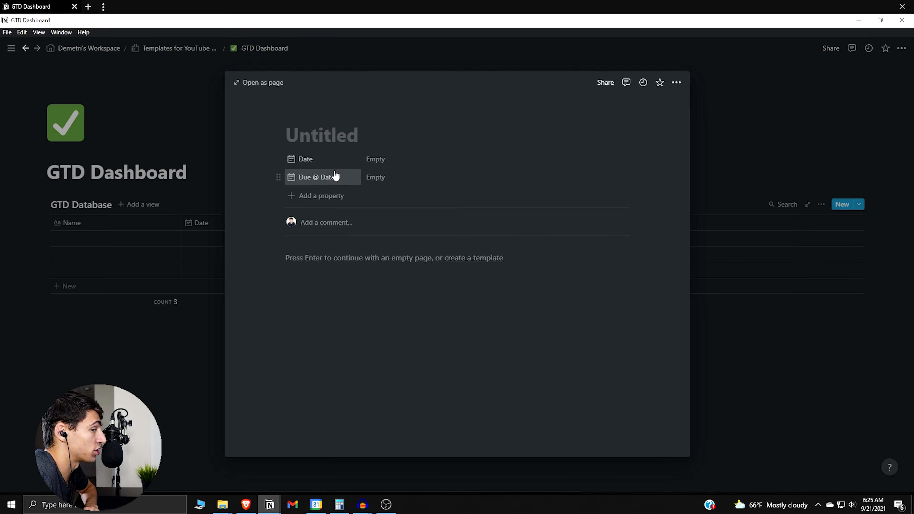
# Add a select property named "Task Group" to the page
pyautogui.click(332, 195)
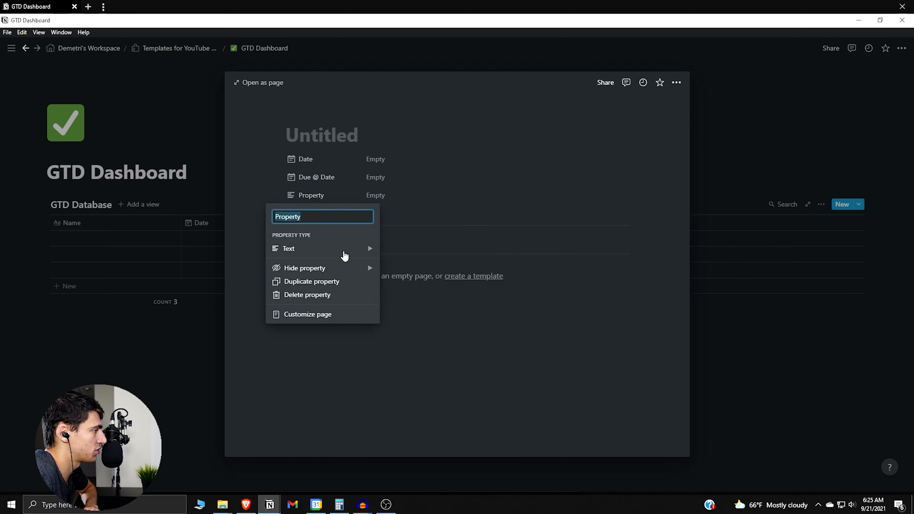
pyautogui.moveTo(368, 241)
pyautogui.click(405, 189)
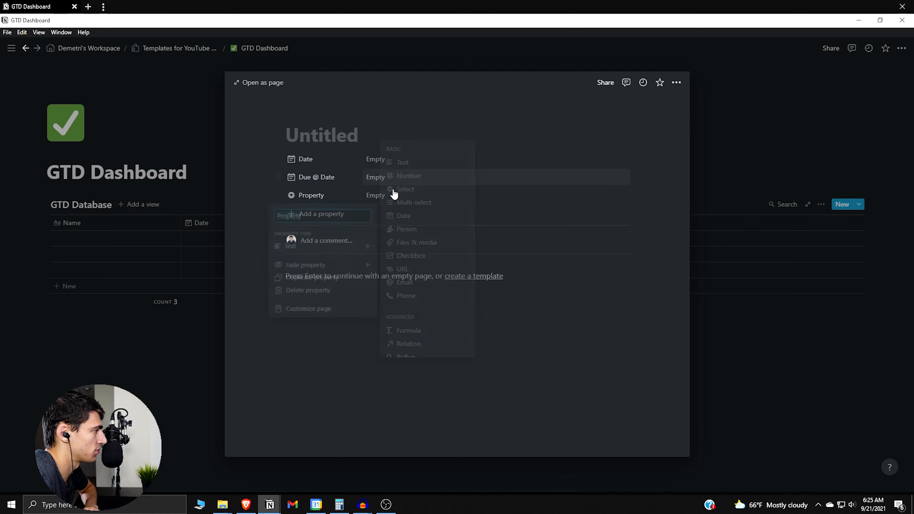
pyautogui.write('Ta')
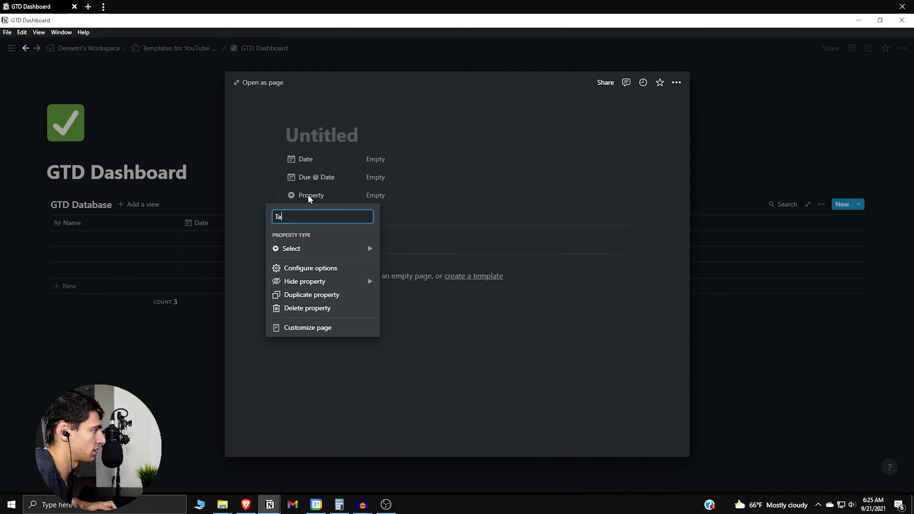
pyautogui.write('sk Group')
pyautogui.press('Return')
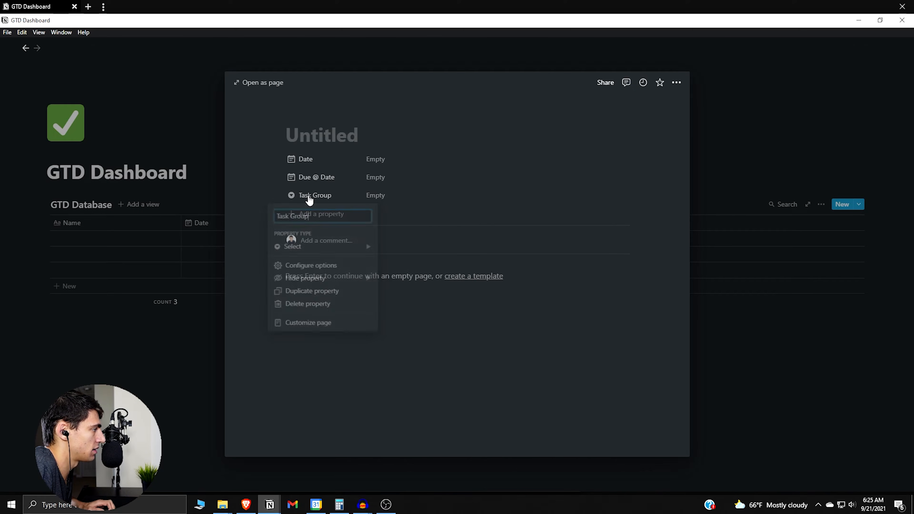
# Create the Task Group options Work, Side Hustle and Housekeeping, leaving Housekeeping selected
pyautogui.click(421, 197)
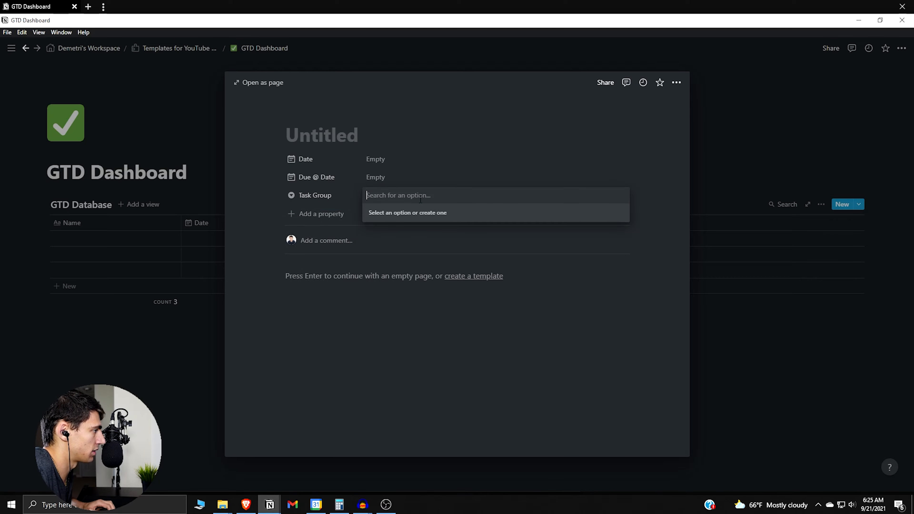
pyautogui.write('Work')
pyautogui.press('Return')
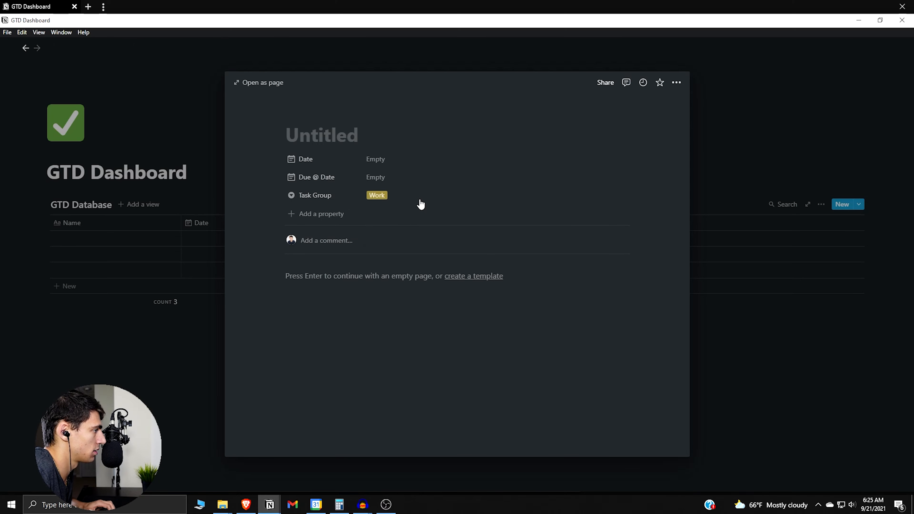
pyautogui.write('Si')
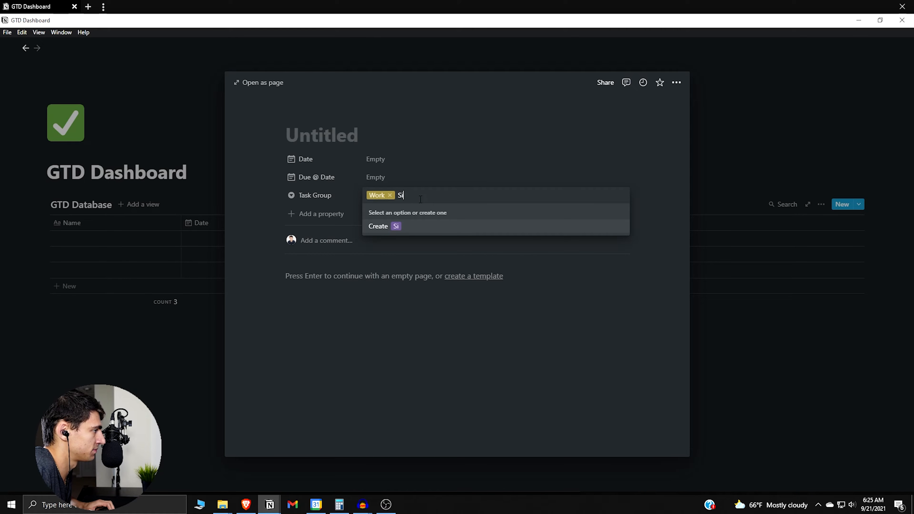
pyautogui.write('de Hustle')
pyautogui.press('Return')
pyautogui.click(420, 201)
pyautogui.write('Housekeeping')
pyautogui.press('Return')
pyautogui.click(421, 200)
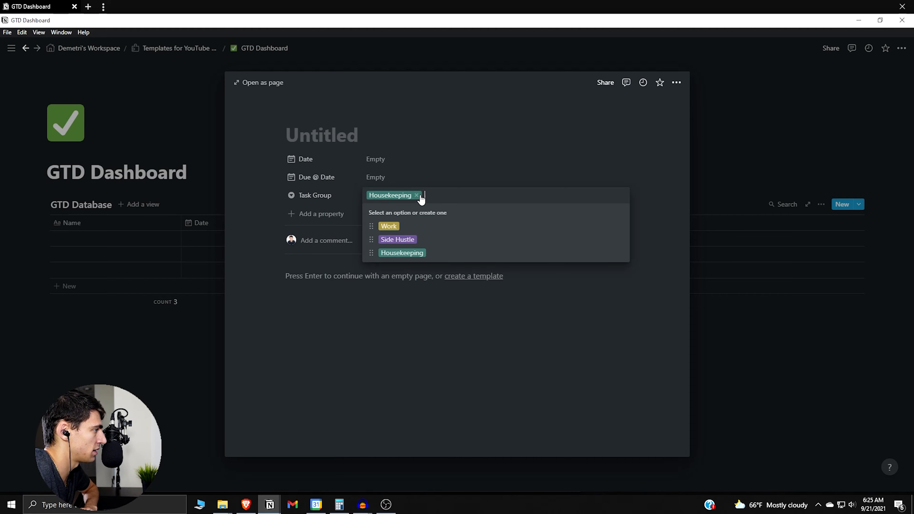
pyautogui.click(329, 213)
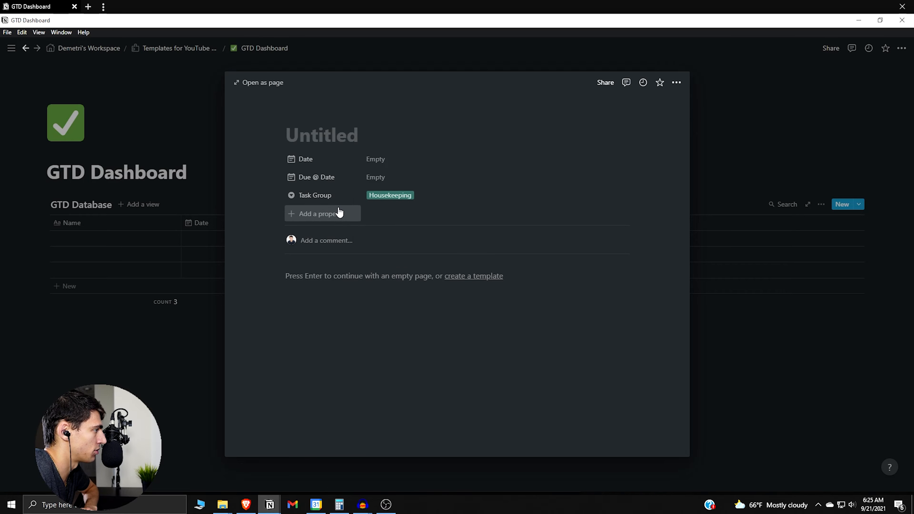
# Add a multi-select property named "Tags" below Task Group
pyautogui.click(339, 213)
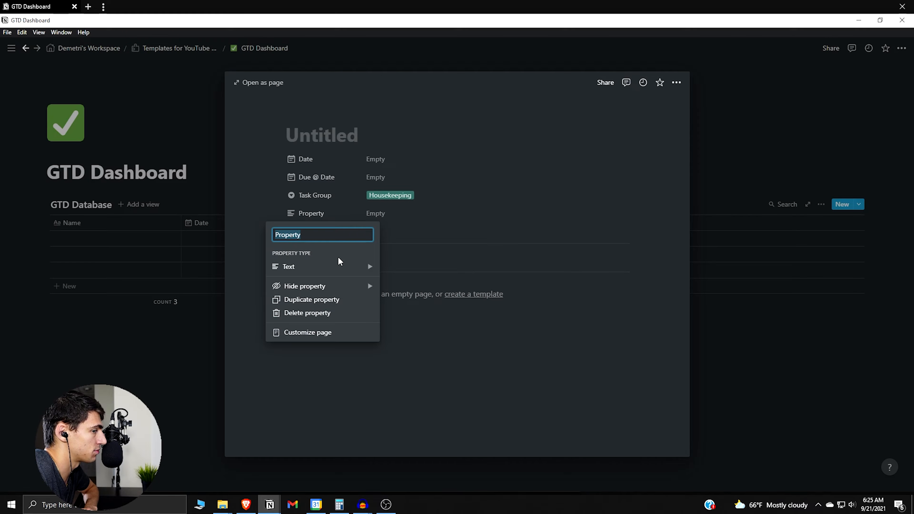
pyautogui.moveTo(366, 267)
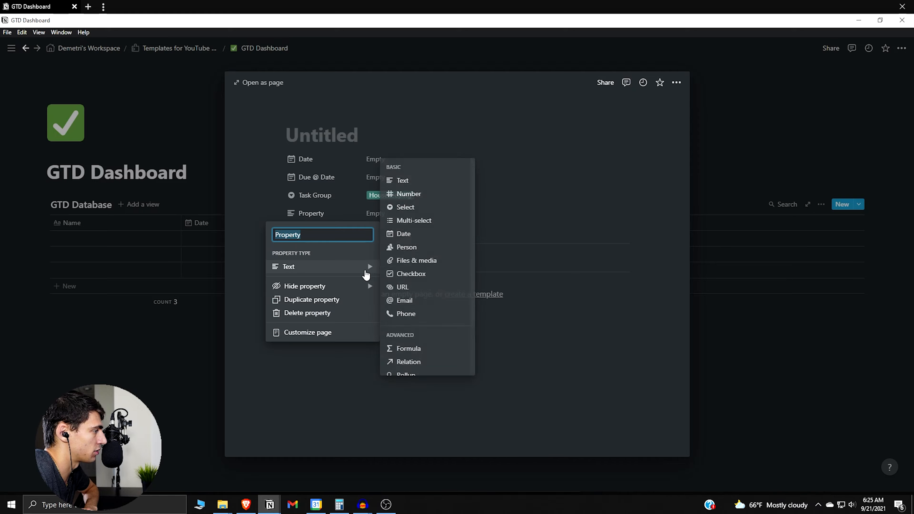
pyautogui.click(419, 221)
pyautogui.click(344, 219)
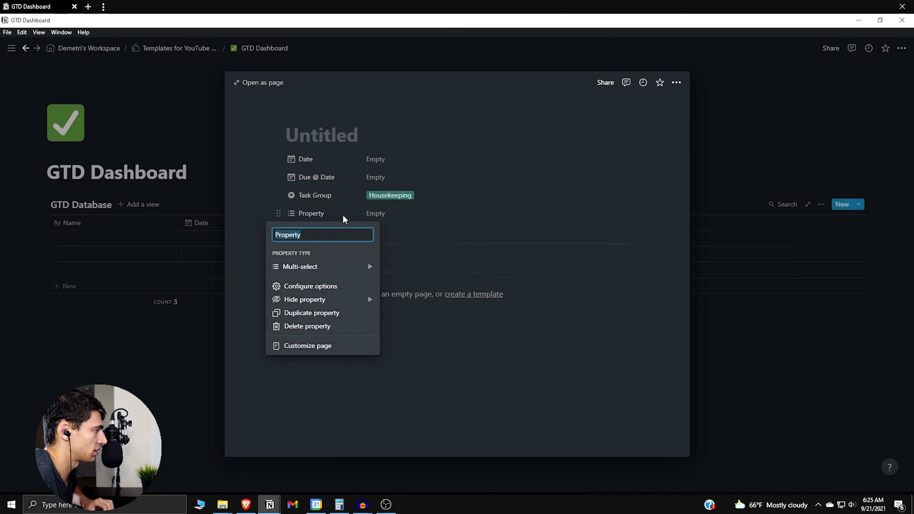
pyautogui.write('Tags')
pyautogui.press('Return')
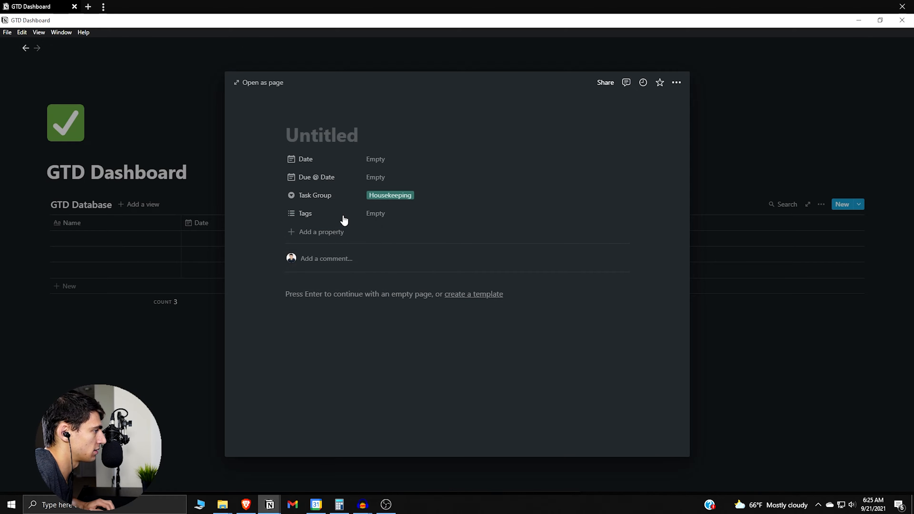
# Create the Tags options Cleaning and YouTube Video Recording, keeping only YouTube Video Recording assigned to the page
pyautogui.click(383, 217)
pyautogui.write('C;e')
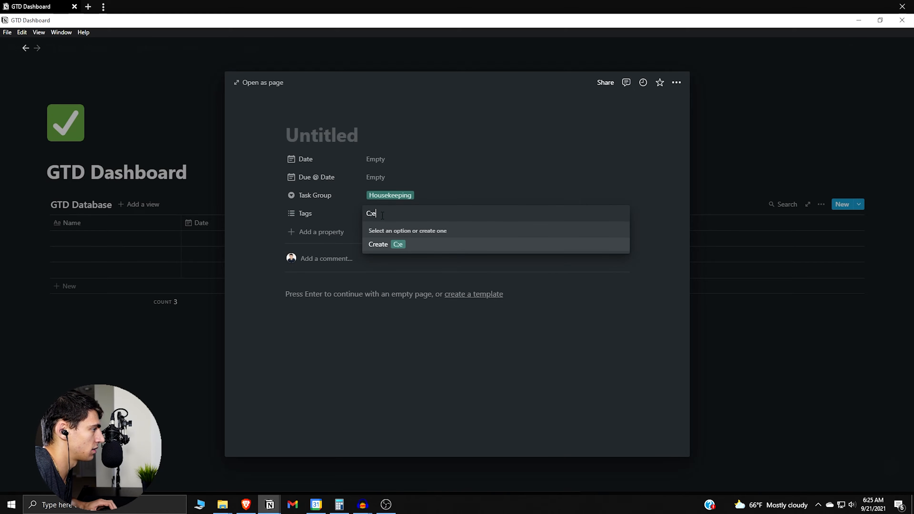
pyautogui.write('aning')
pyautogui.press('Return')
pyautogui.press('BackSpace')
pyautogui.write('S')
pyautogui.press('BackSpace')
pyautogui.write('YouTube Video Recordig')
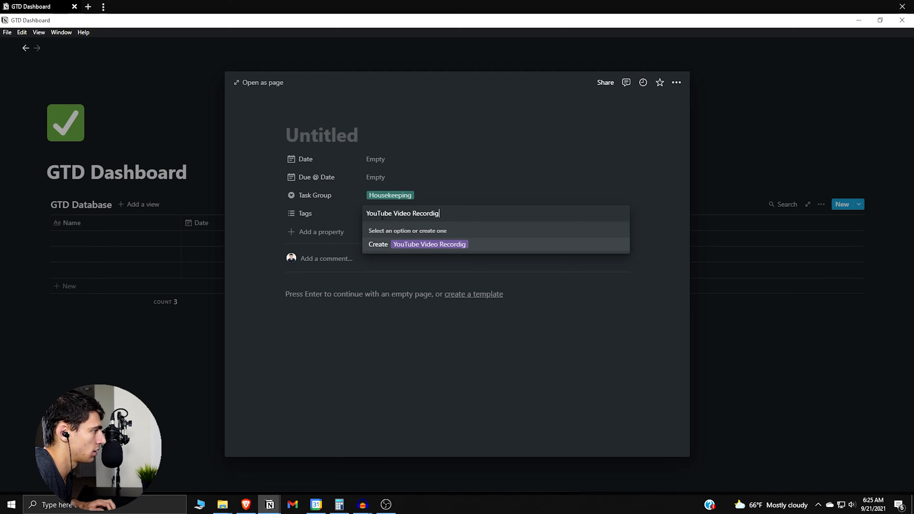
pyautogui.press('Return')
# Recolor the Task Group options, making Side Hustle red and Work orange
pyautogui.click(405, 197)
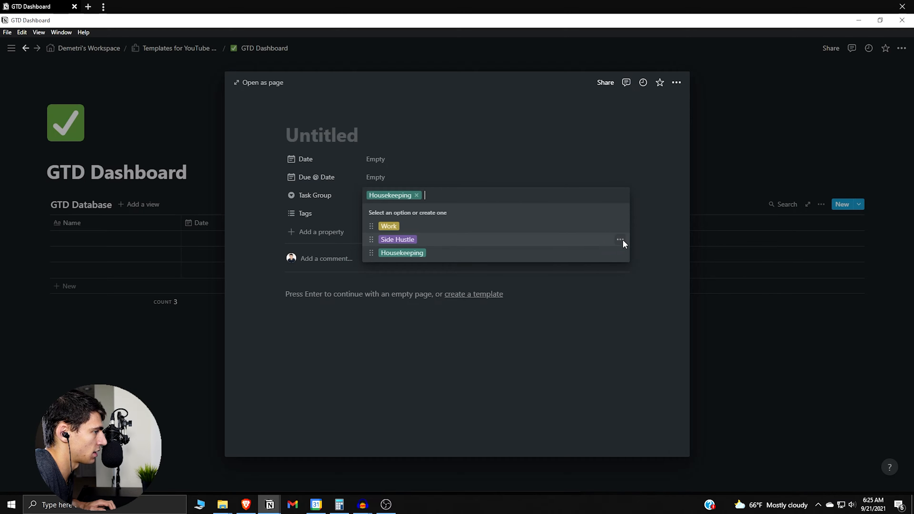
pyautogui.click(619, 239)
pyautogui.click(597, 432)
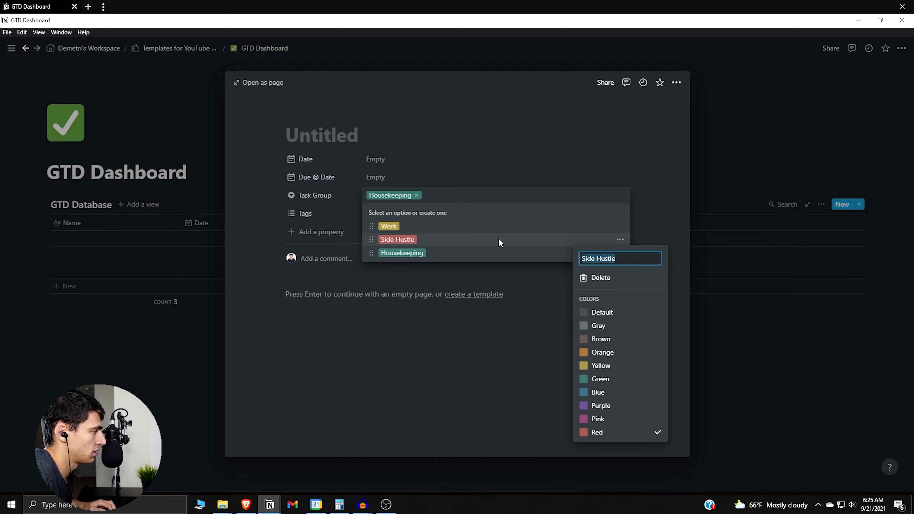
pyautogui.click(514, 281)
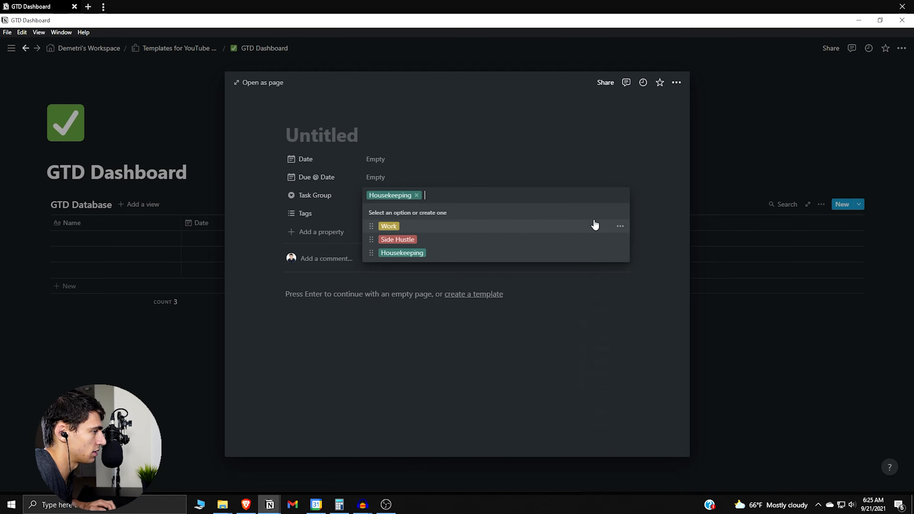
pyautogui.click(620, 226)
pyautogui.click(603, 335)
pyautogui.click(241, 187)
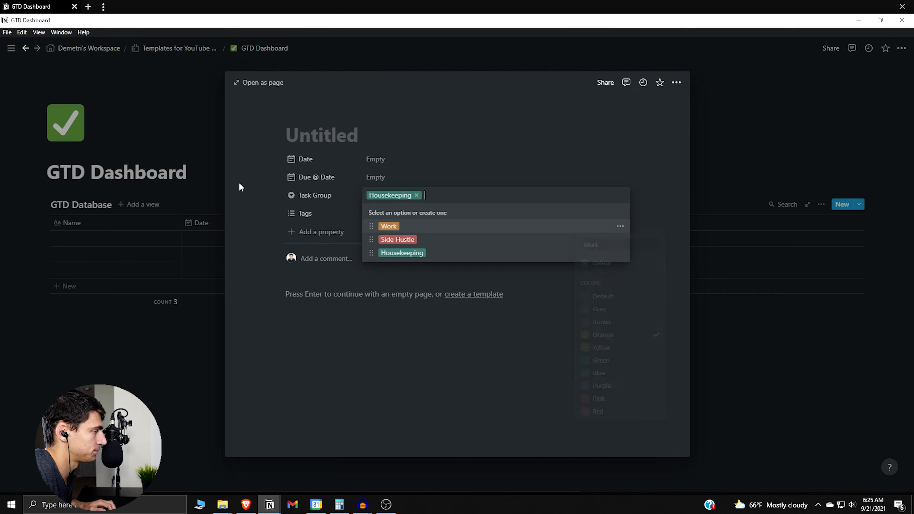
pyautogui.click(241, 187)
# Change the color of the YouTube Video Recording tag option to red
pyautogui.click(381, 215)
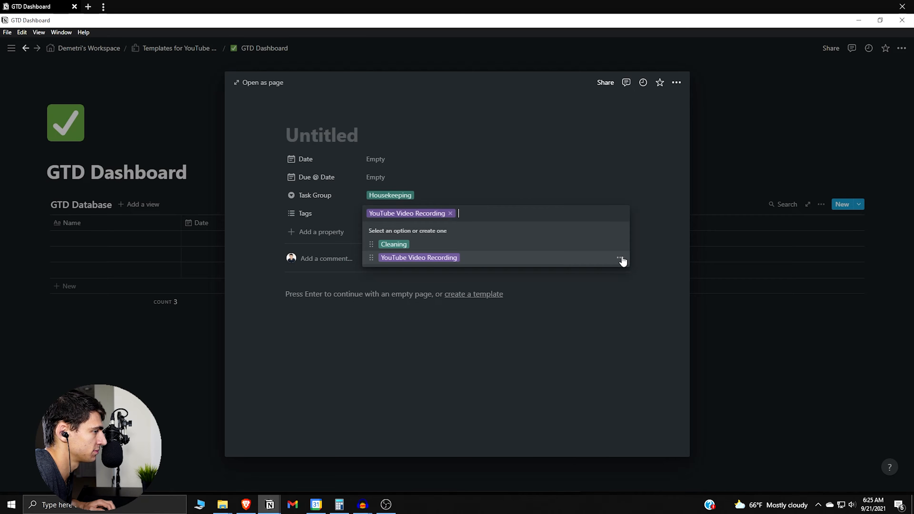
pyautogui.click(620, 257)
pyautogui.click(595, 450)
pyautogui.click(363, 153)
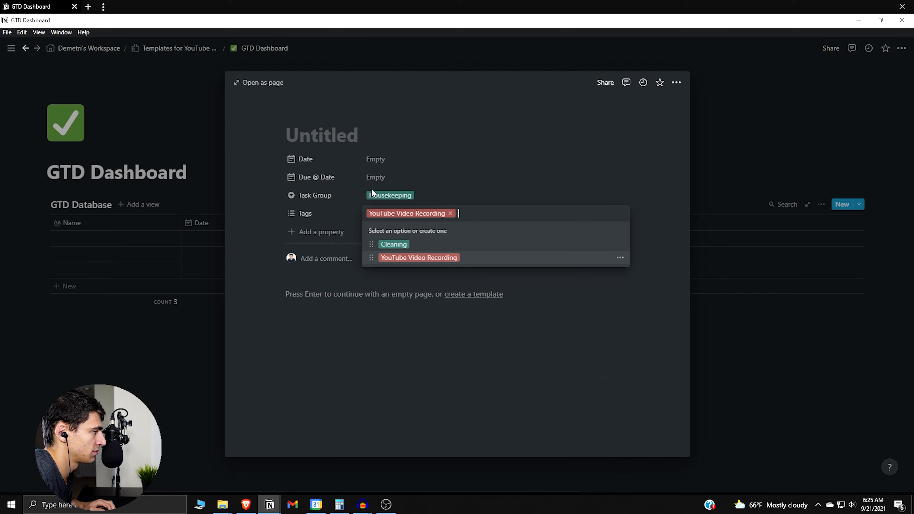
pyautogui.click(372, 193)
# Replace the page's assigned tag with a new option named TPS Reports and color it orange
pyautogui.click(402, 211)
pyautogui.click(450, 213)
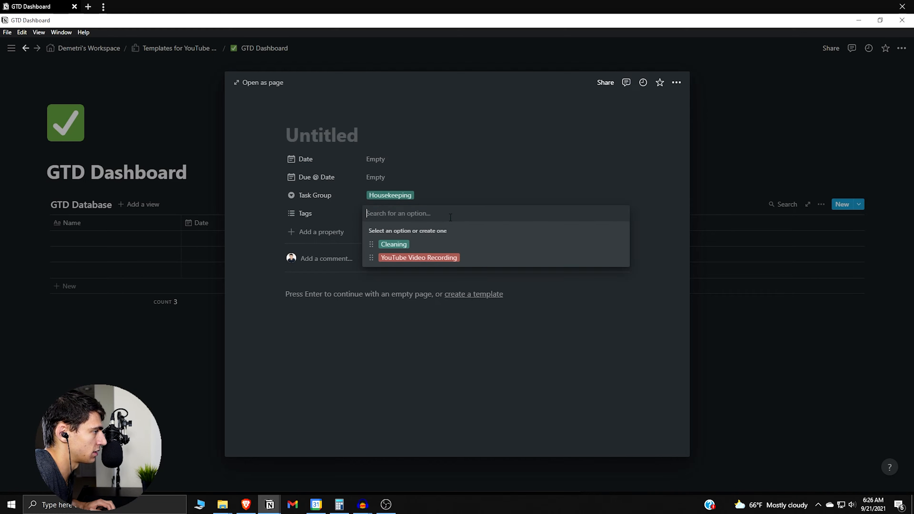
pyautogui.write('TPS Reports')
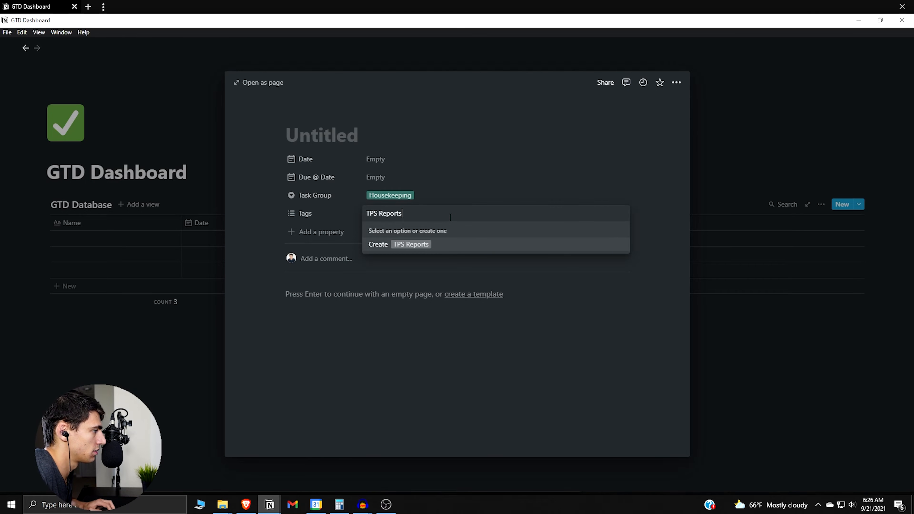
pyautogui.click(454, 246)
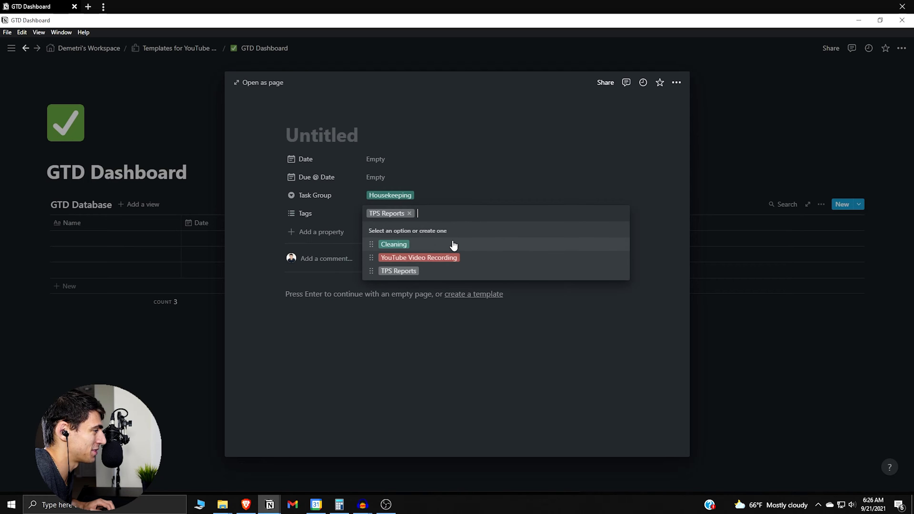
pyautogui.click(620, 272)
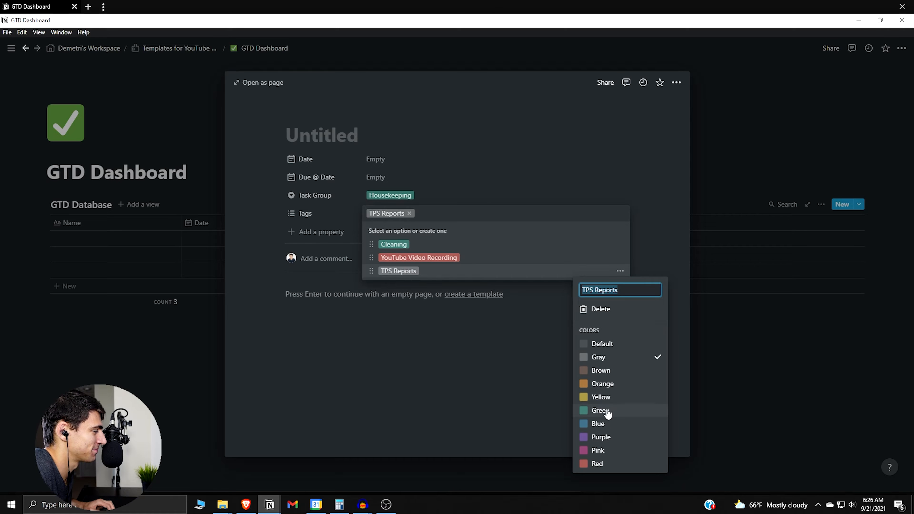
pyautogui.click(598, 384)
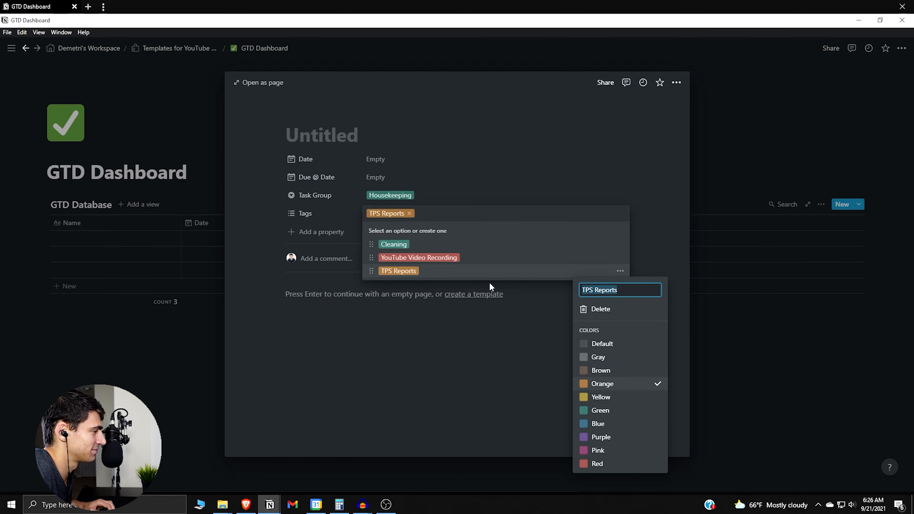
pyautogui.press('Escape')
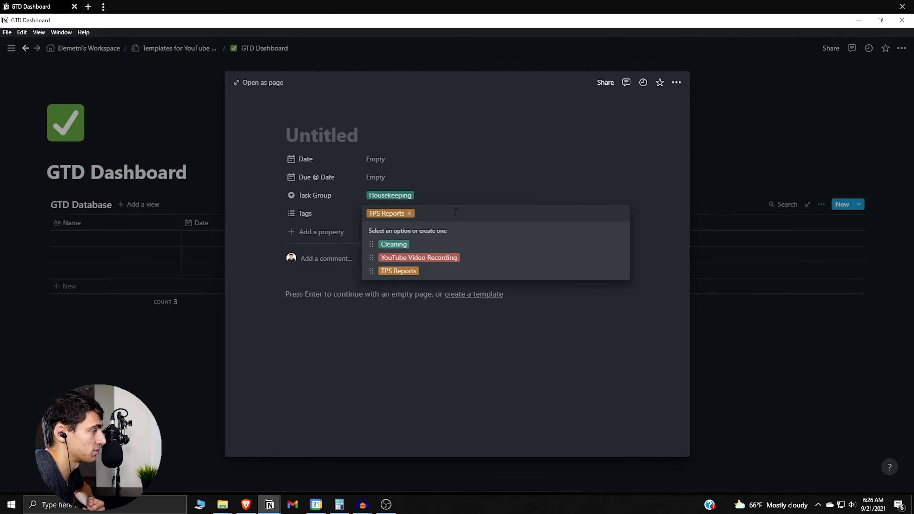
pyautogui.press('Escape')
# Add a select property named "Priority" and place it between Task Group and Tags
pyautogui.click(337, 232)
pyautogui.moveTo(367, 286)
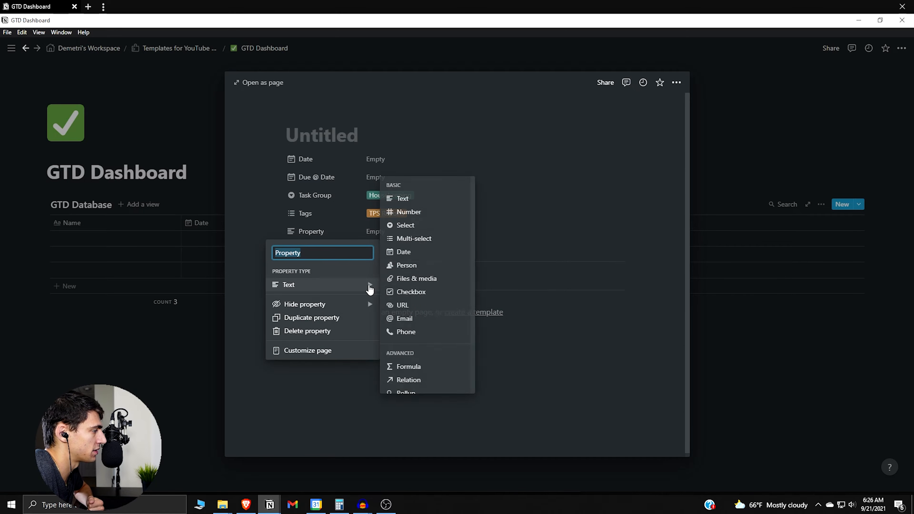
pyautogui.click(414, 226)
pyautogui.moveTo(332, 235); pyautogui.dragTo(329, 211)
pyautogui.click(329, 207)
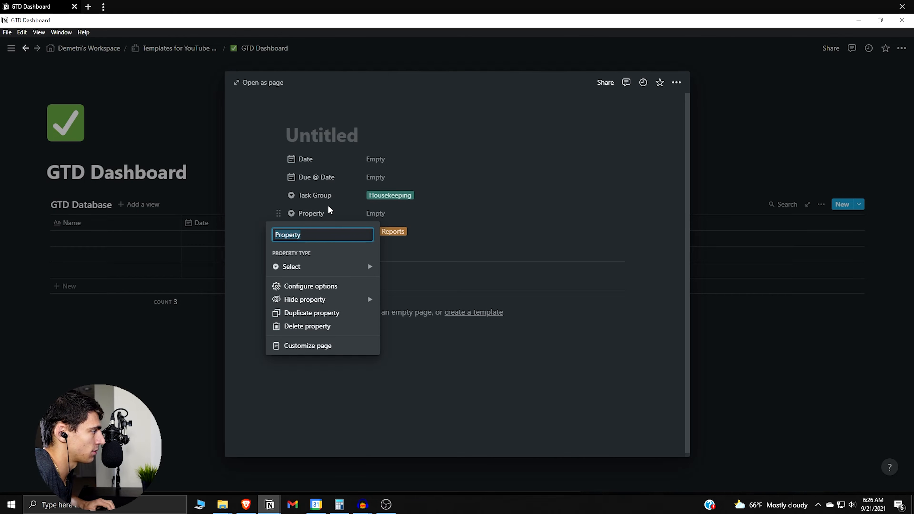
pyautogui.write('Priority')
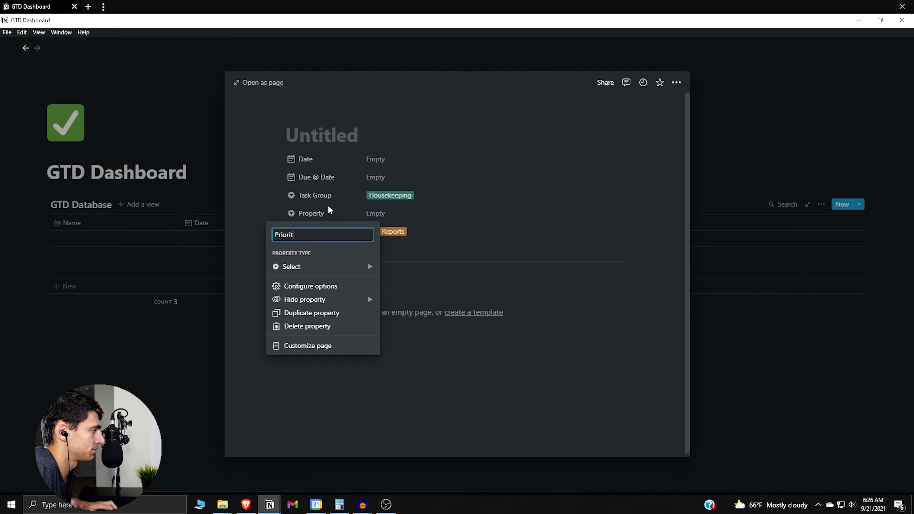
pyautogui.press('Return')
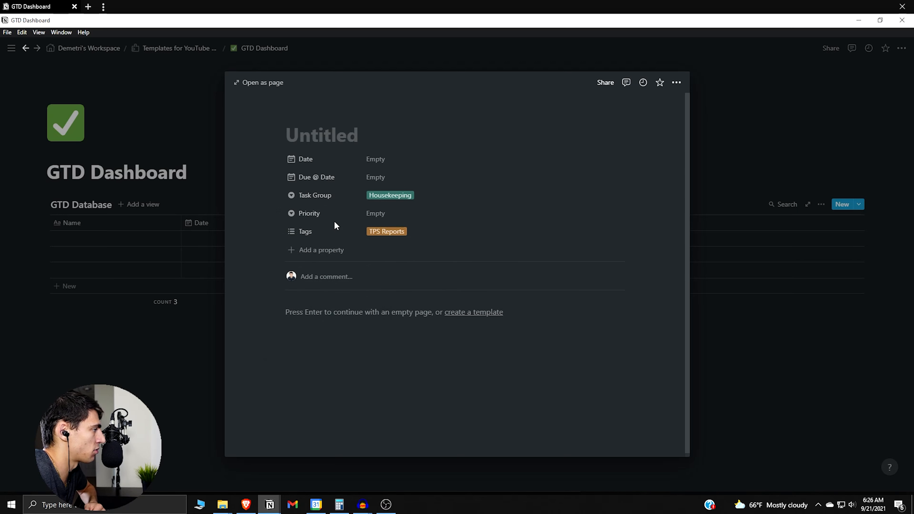
# Move the Priority property above Task Group and create a red Priority option named "Priority #1"
pyautogui.moveTo(334, 220); pyautogui.dragTo(333, 198)
pyautogui.click(372, 197)
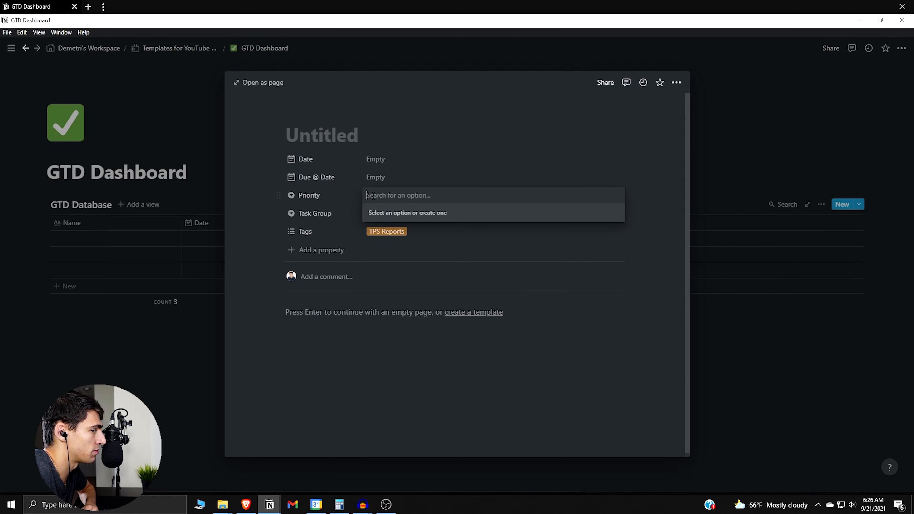
pyautogui.write('Prio')
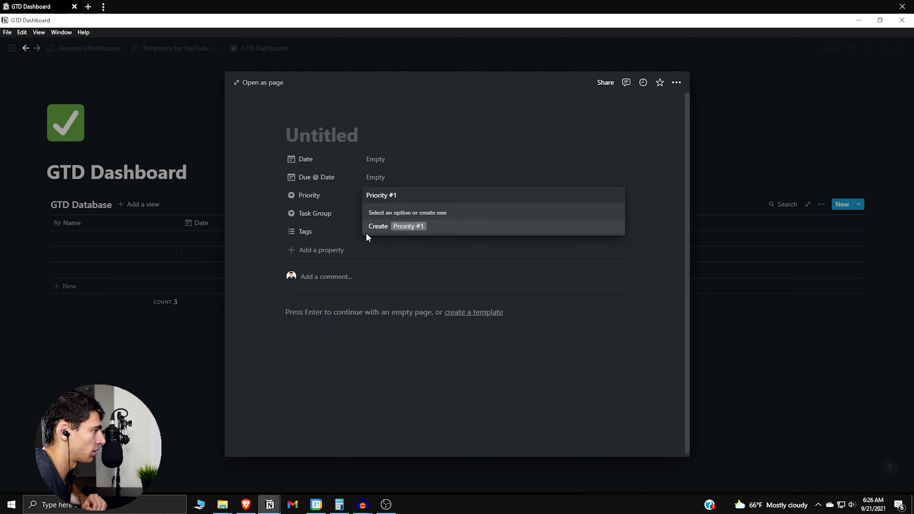
pyautogui.write('rity #1')
pyautogui.click(429, 227)
pyautogui.click(449, 200)
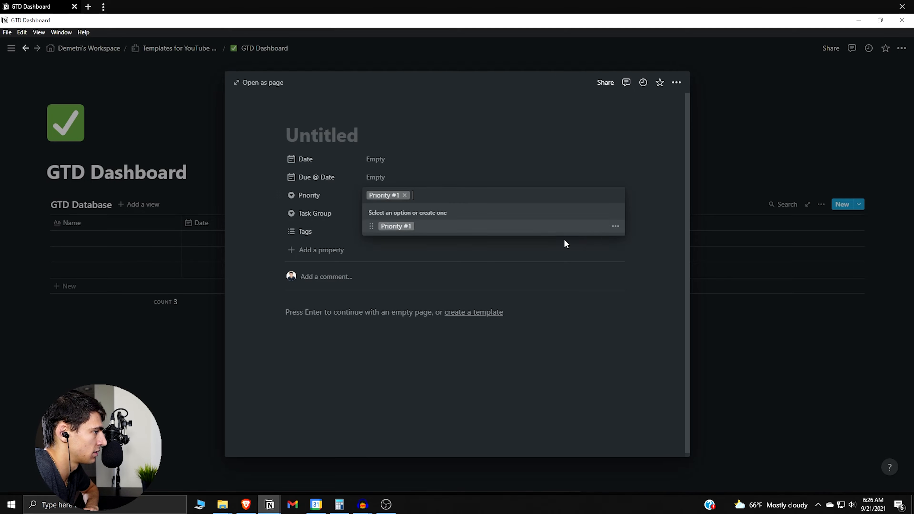
pyautogui.click(616, 226)
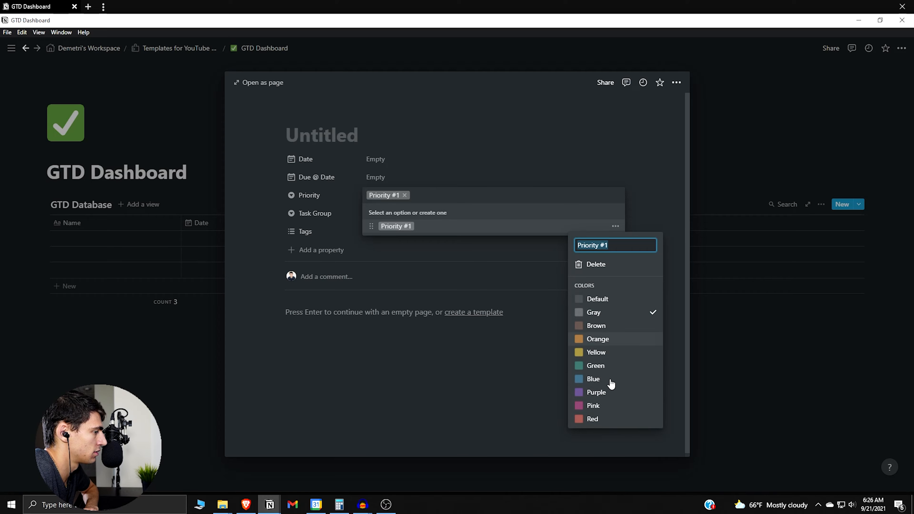
pyautogui.click(608, 419)
pyautogui.click(349, 199)
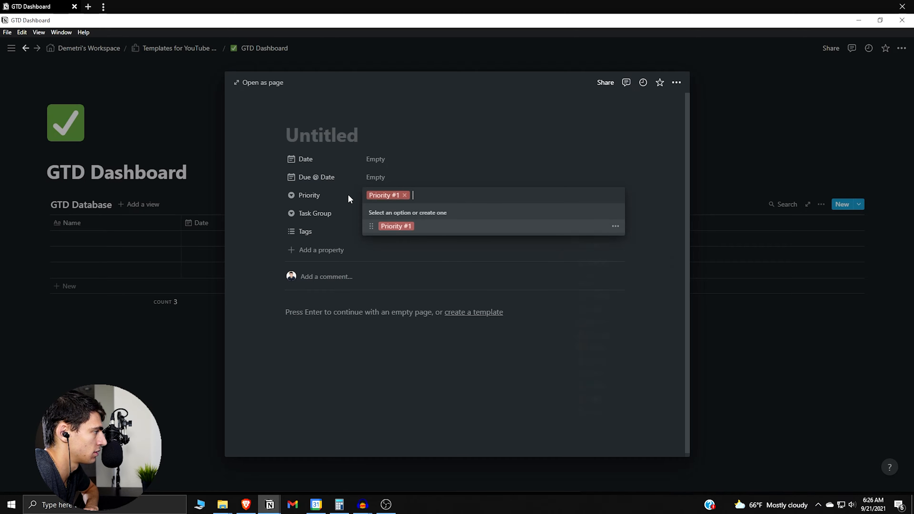
# Create a second Priority option named "Priority #2" and color it orange
pyautogui.write('Priority #2')
pyautogui.press('Return')
pyautogui.click(434, 205)
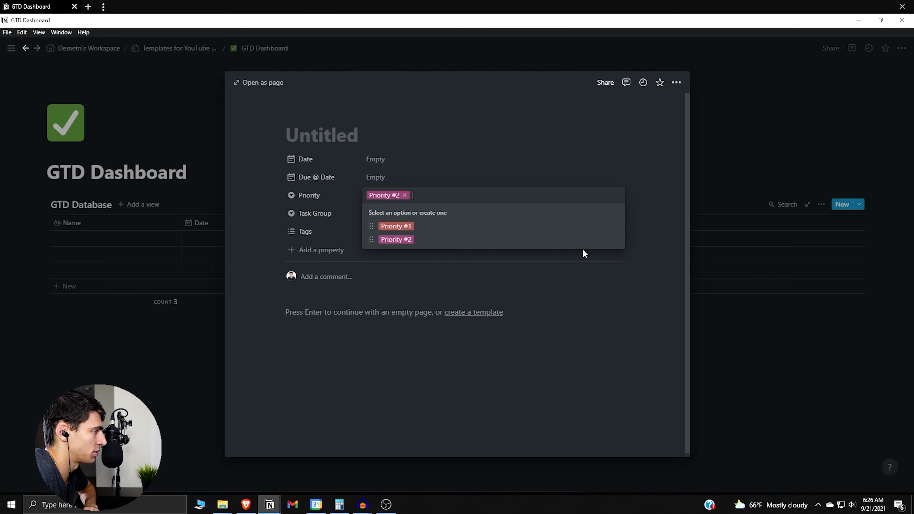
pyautogui.click(615, 239)
pyautogui.click(598, 352)
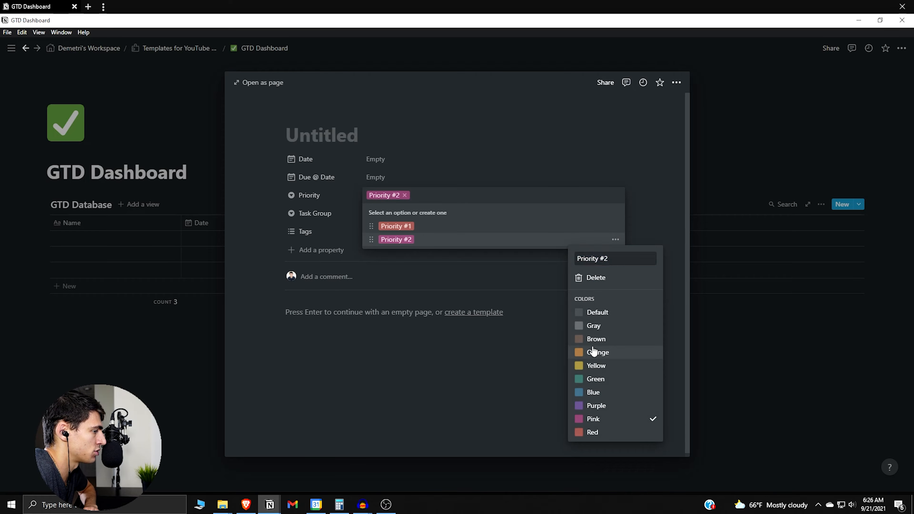
pyautogui.click(445, 191)
# Replace the page's assigned priority with a new option named "Future" and color it gray
pyautogui.click(405, 195)
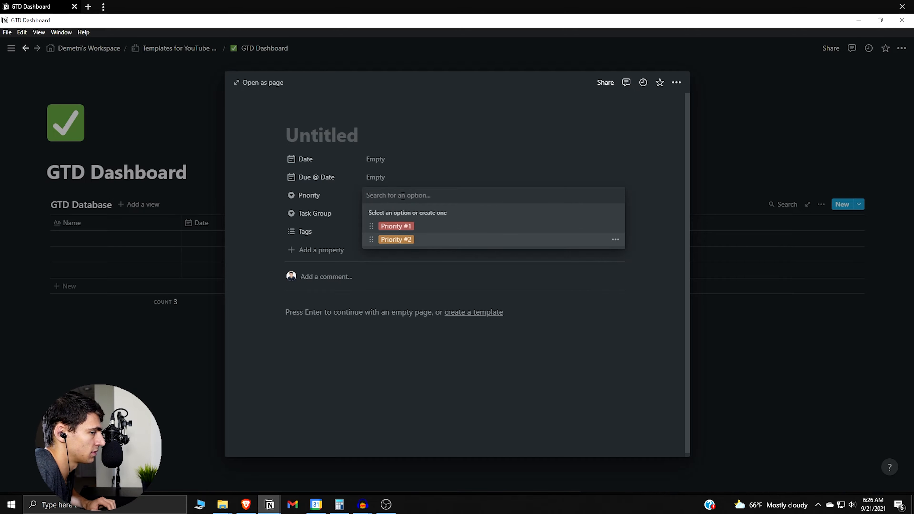
pyautogui.write('Future')
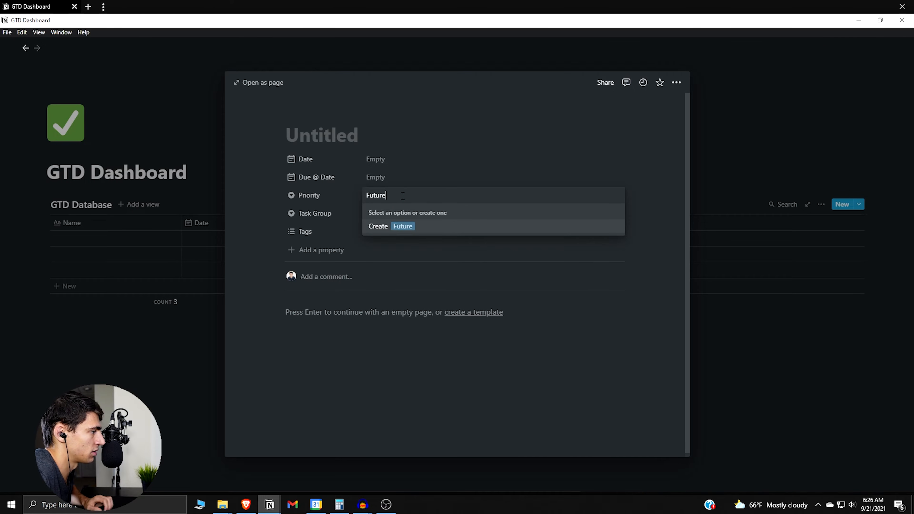
pyautogui.press('Return')
pyautogui.click(544, 196)
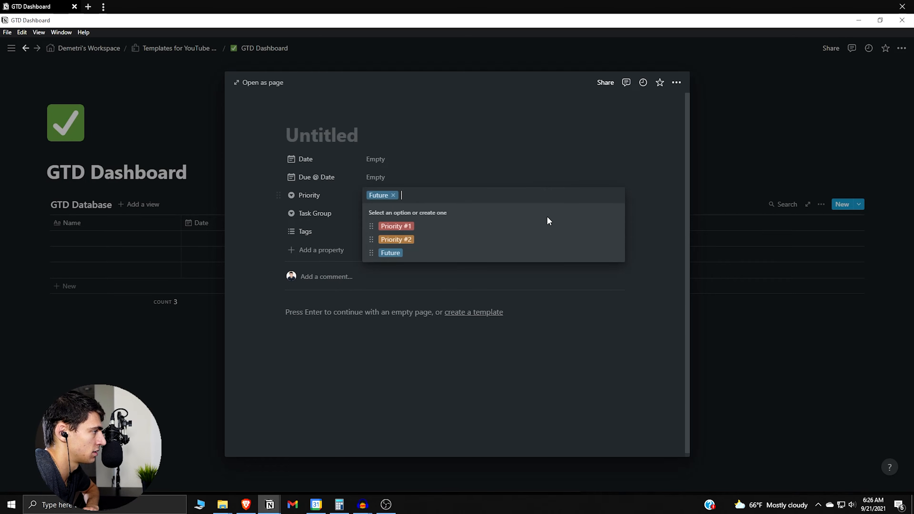
pyautogui.click(615, 253)
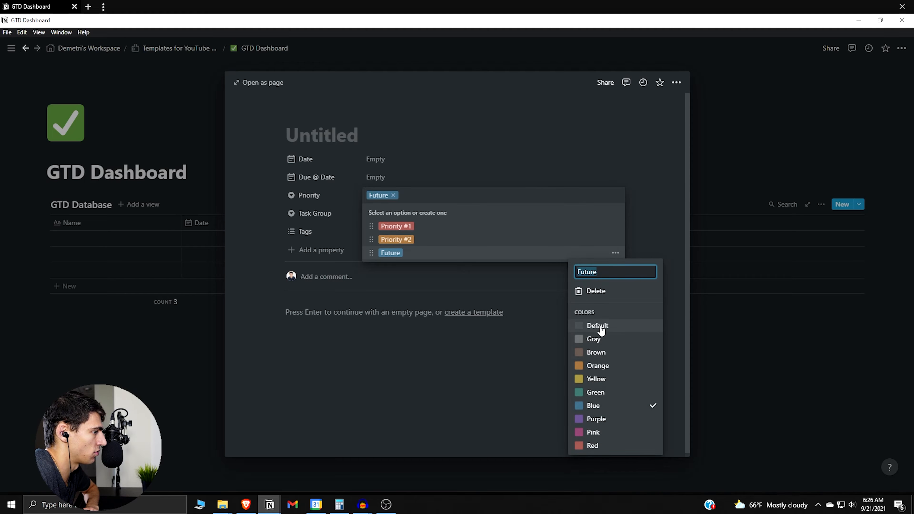
pyautogui.click(598, 339)
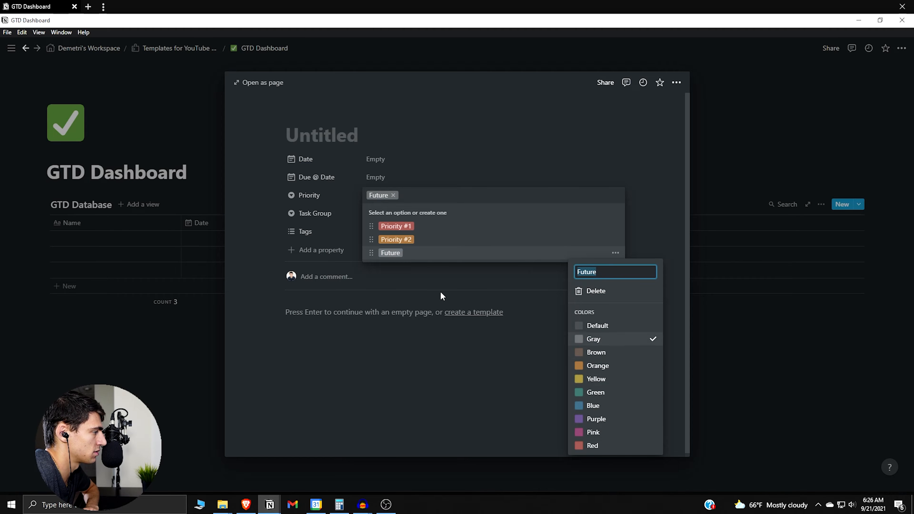
pyautogui.click(276, 208)
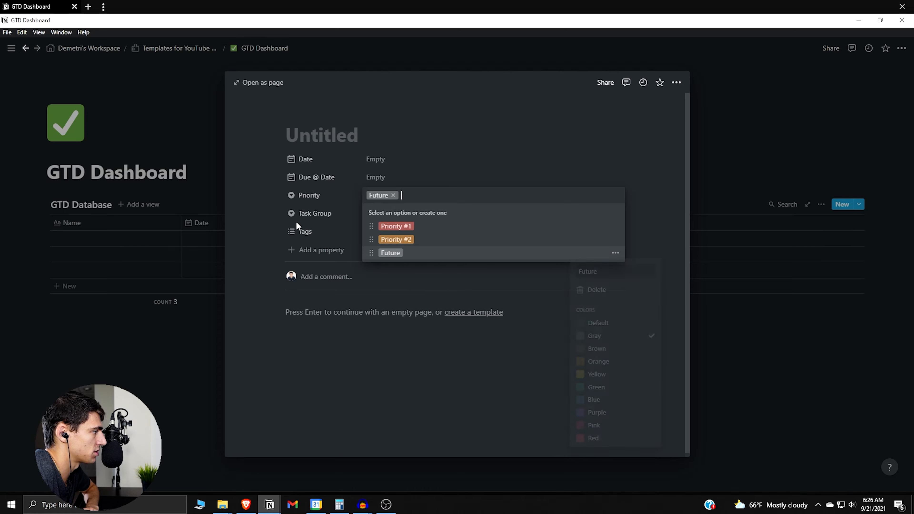
pyautogui.click(287, 208)
# Add a checkbox property named "Status" and close the task page
pyautogui.click(306, 250)
pyautogui.click(323, 302)
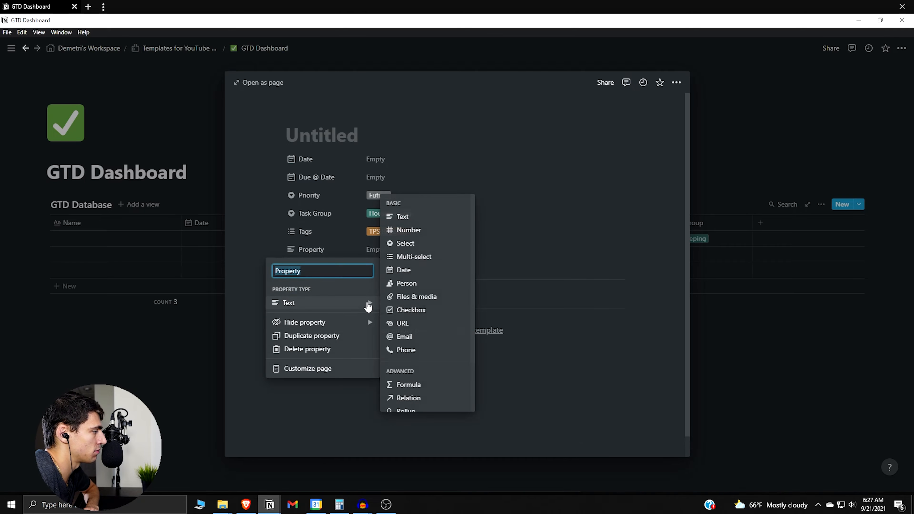
pyautogui.click(445, 310)
pyautogui.click(327, 249)
pyautogui.write('Status')
pyautogui.press('Return')
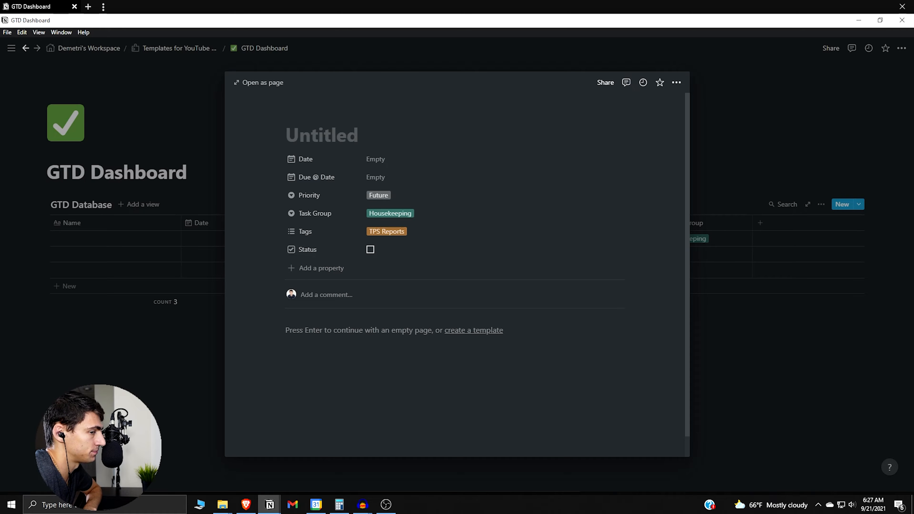
pyautogui.press('Escape')
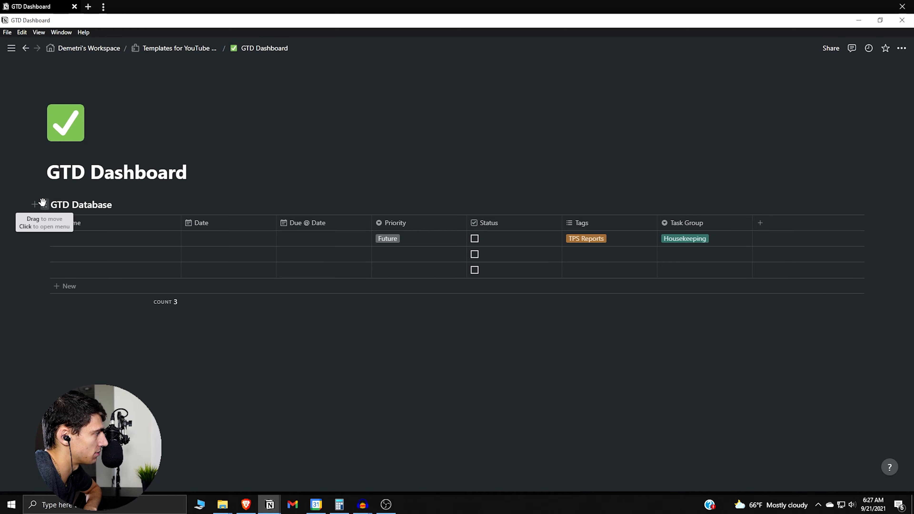
# Insert several blank lines between the GTD Dashboard title and the GTD Database table
pyautogui.moveTo(43, 203)
pyautogui.mouseDown()
pyautogui.moveTo(45, 388)
pyautogui.moveTo(54, 208)
pyautogui.mouseUp()
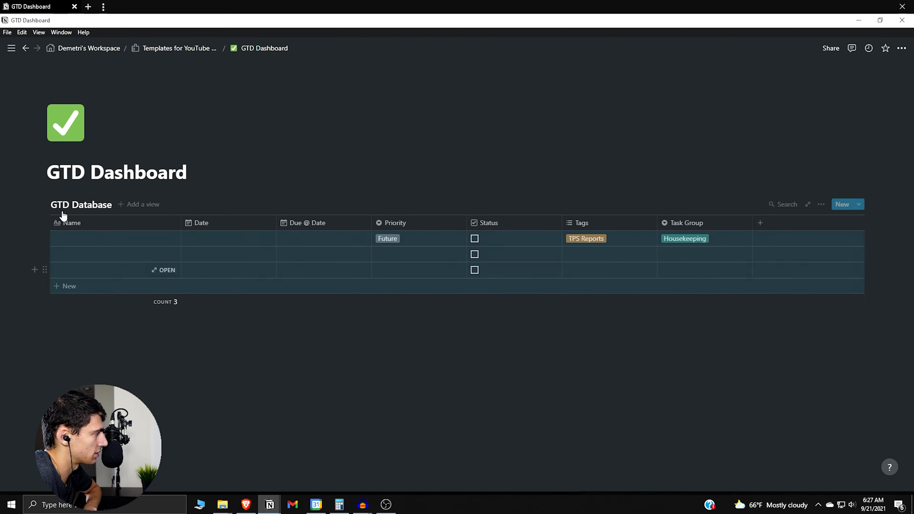
pyautogui.click(52, 203)
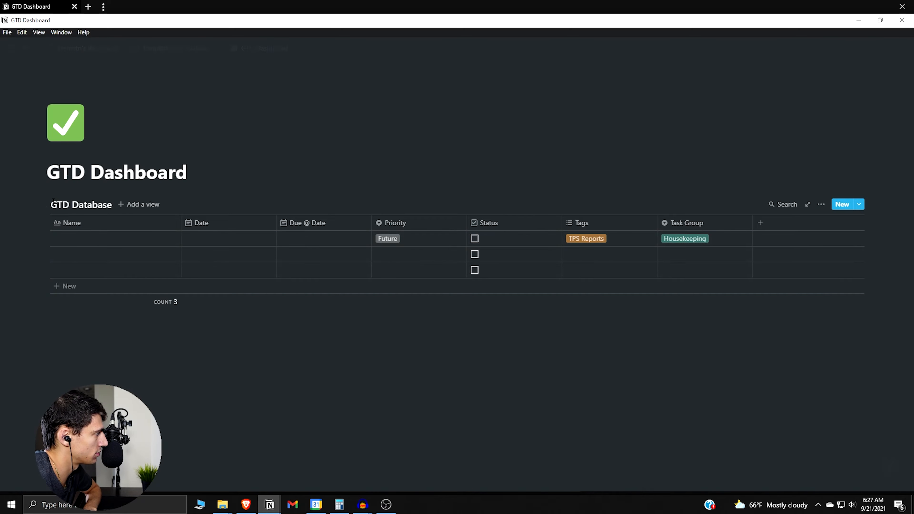
pyautogui.press('Return')
pyautogui.press('Return')
pyautogui.press('Return')
pyautogui.press('Return')
pyautogui.press('Return')
pyautogui.press('Return')
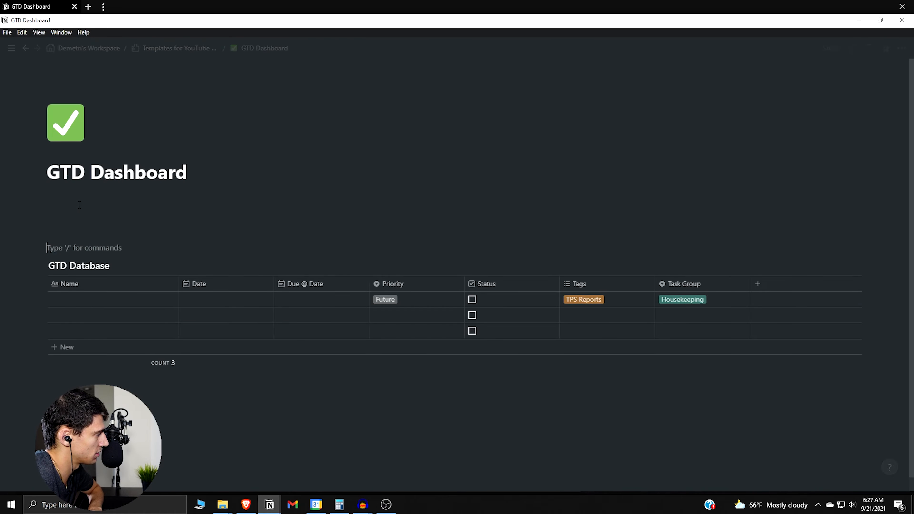
# Add a table view named "Capture Inbox" to the GTD Database and rename the default view "All Tasks"
pyautogui.scroll(-2, 112, 212)
pyautogui.click(90, 252)
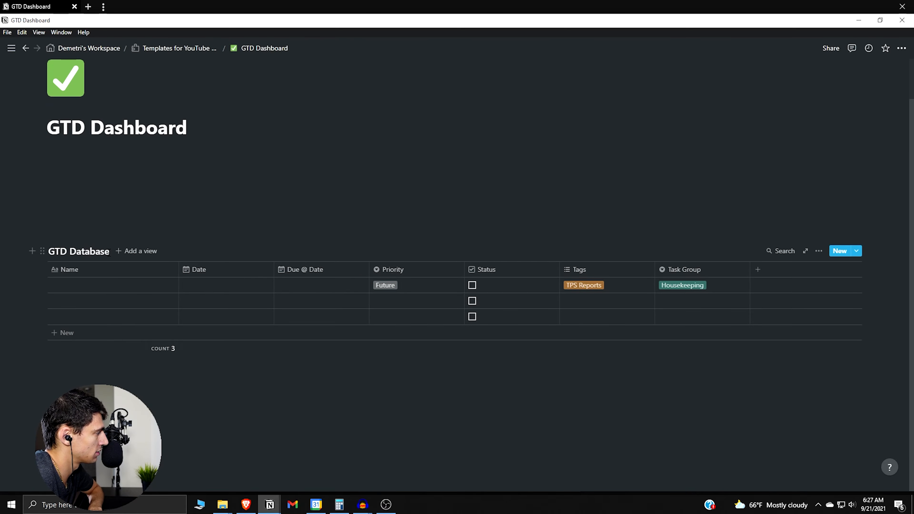
pyautogui.click(144, 250)
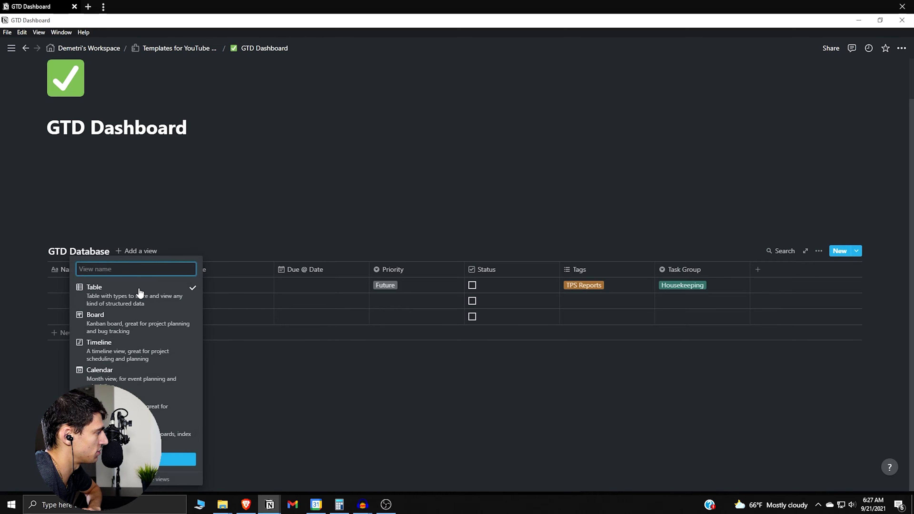
pyautogui.click(176, 462)
pyautogui.click(141, 269)
pyautogui.click(141, 251)
pyautogui.click(211, 299)
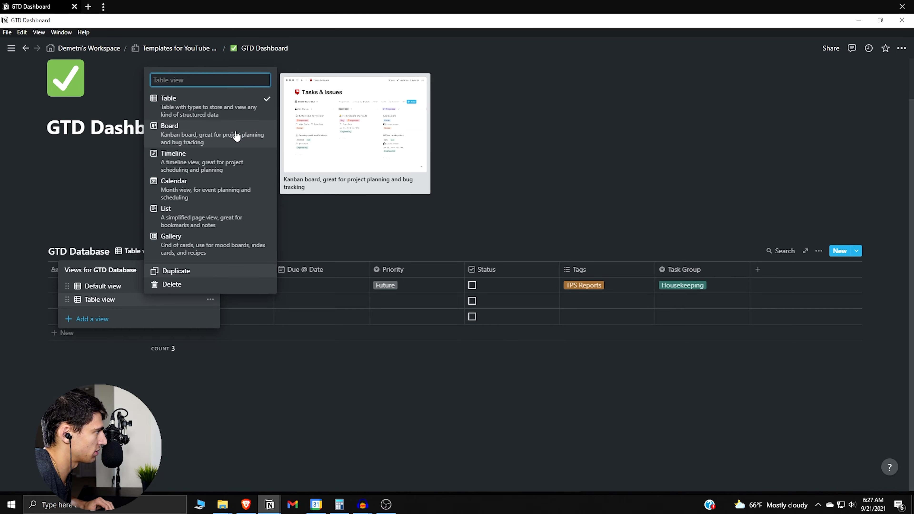
pyautogui.write('Capture Inbox')
pyautogui.press('Return')
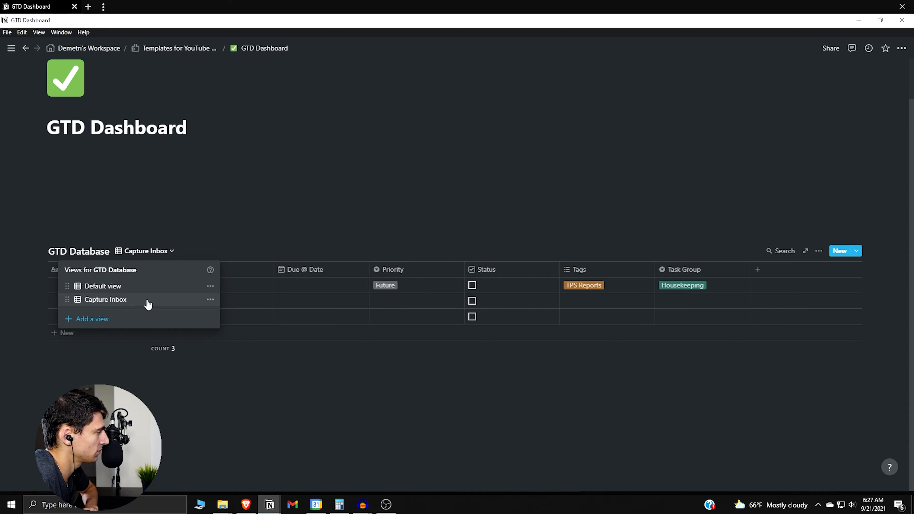
pyautogui.click(210, 287)
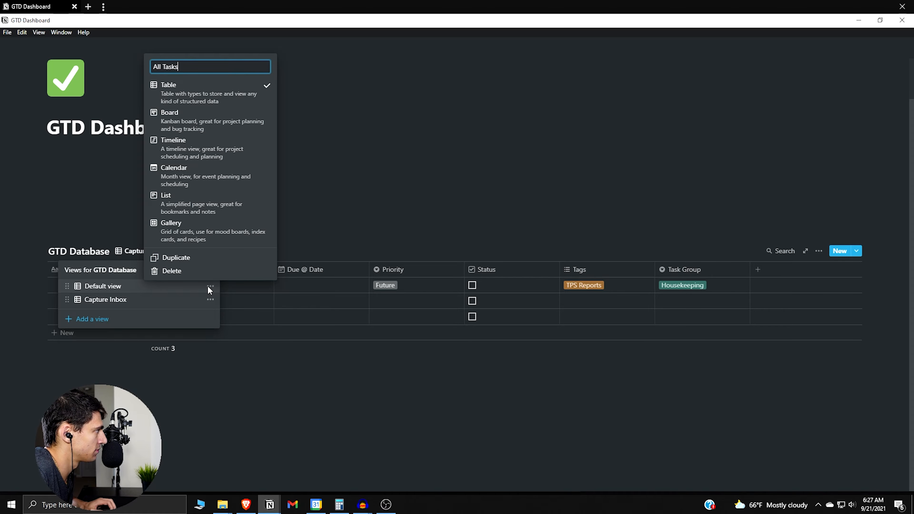
pyautogui.click(208, 288)
# Sort the All Tasks view by Date in ascending order and move its Status column to the end, after Task Group
pyautogui.click(818, 251)
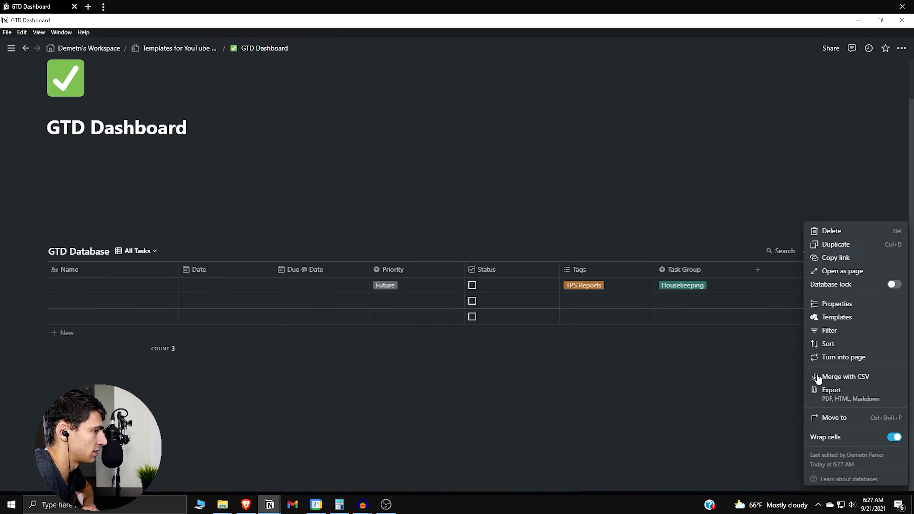
pyautogui.click(824, 344)
pyautogui.click(680, 338)
pyautogui.click(692, 290)
pyautogui.click(707, 344)
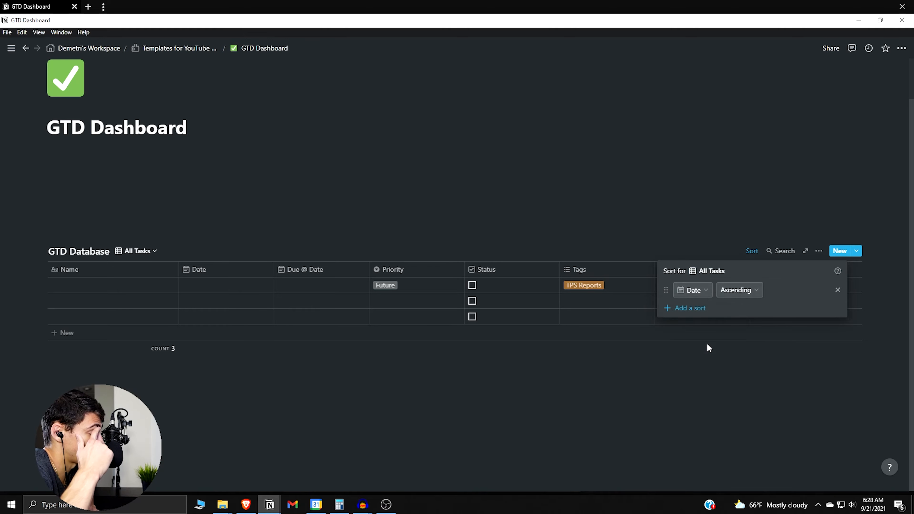
pyautogui.click(434, 188)
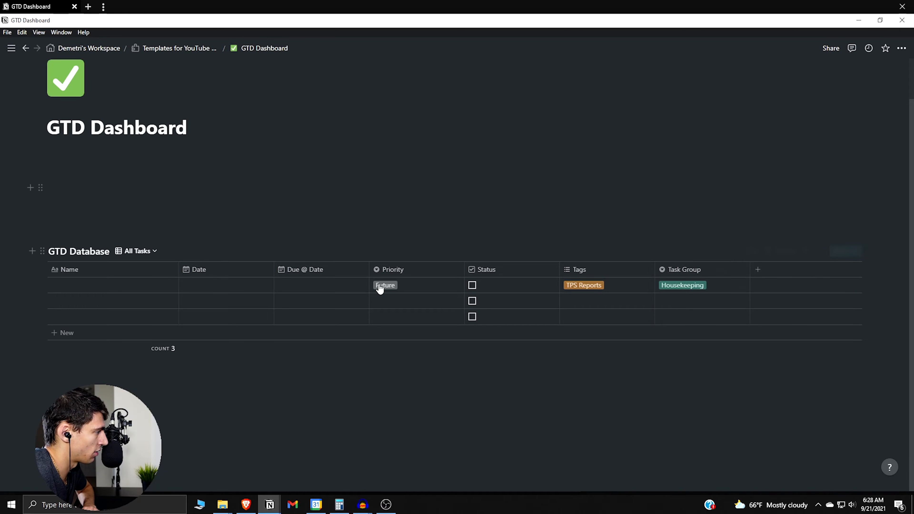
pyautogui.moveTo(469, 275); pyautogui.dragTo(615, 279)
pyautogui.moveTo(694, 274); pyautogui.dragTo(611, 276)
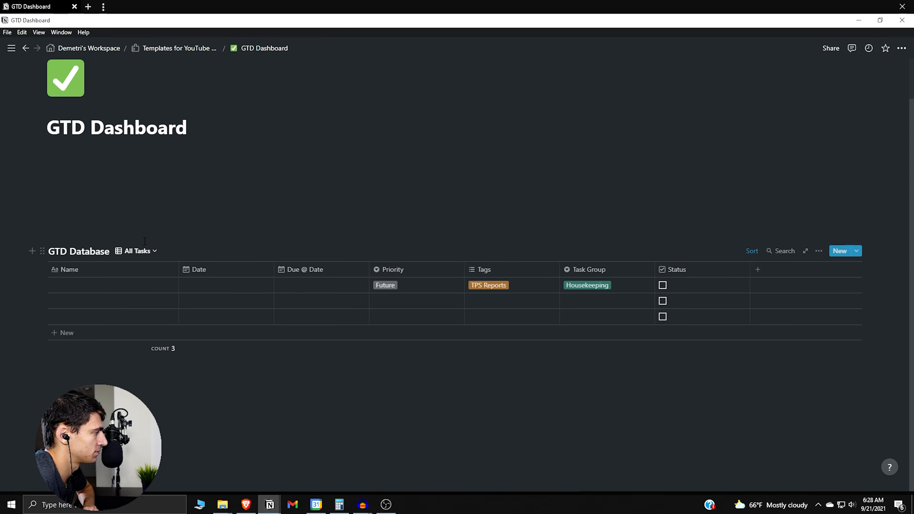
# In the Capture Inbox view, move the Status column to the end and place Task Group before Tags
pyautogui.click(145, 251)
pyautogui.click(122, 299)
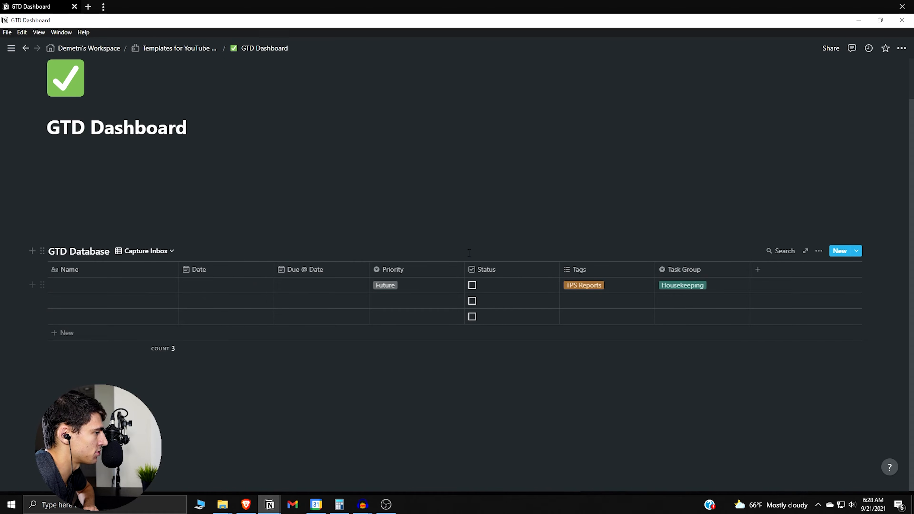
pyautogui.moveTo(482, 269); pyautogui.dragTo(694, 268)
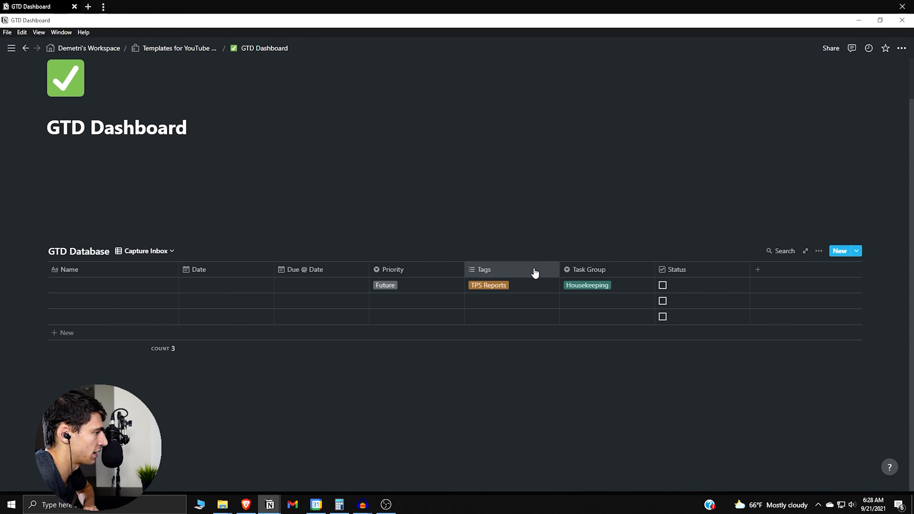
pyautogui.moveTo(578, 269); pyautogui.dragTo(503, 268)
# In the All Tasks view, move the Task Group column before Tags
pyautogui.click(144, 251)
pyautogui.click(141, 287)
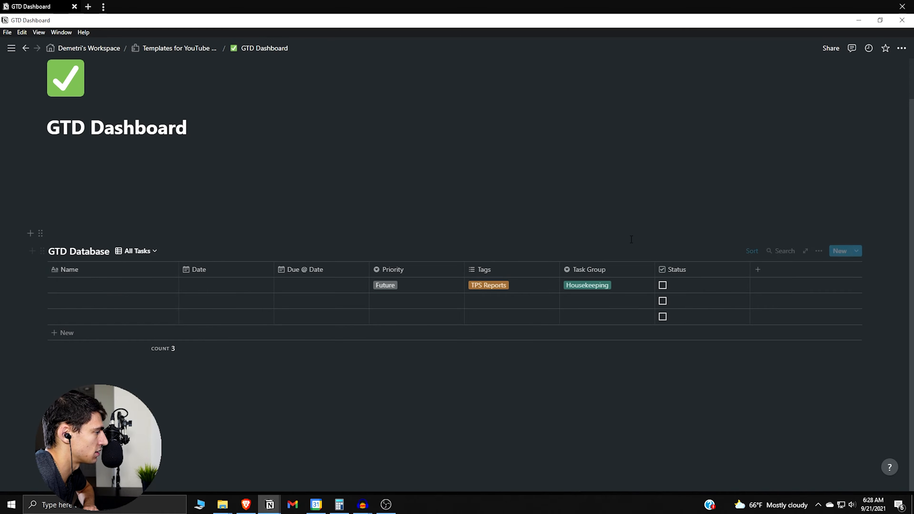
pyautogui.moveTo(588, 270); pyautogui.dragTo(520, 272)
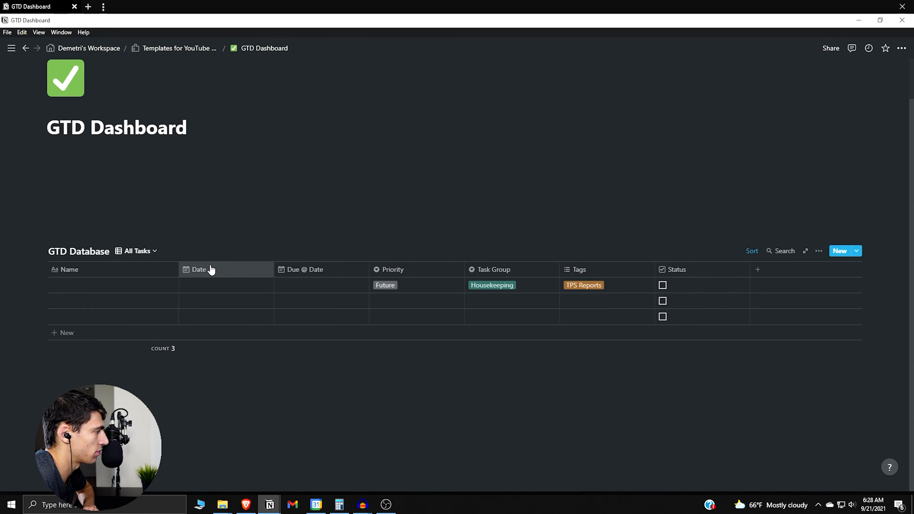
# Open the first task in the Capture Inbox view and title it "Clean the Floors"
pyautogui.click(138, 251)
pyautogui.click(120, 300)
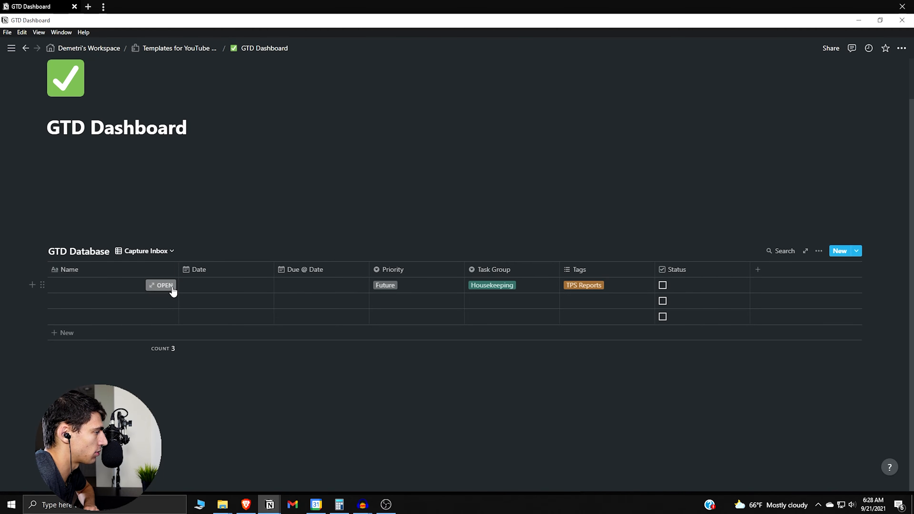
pyautogui.click(161, 285)
pyautogui.write('Clean the Floo')
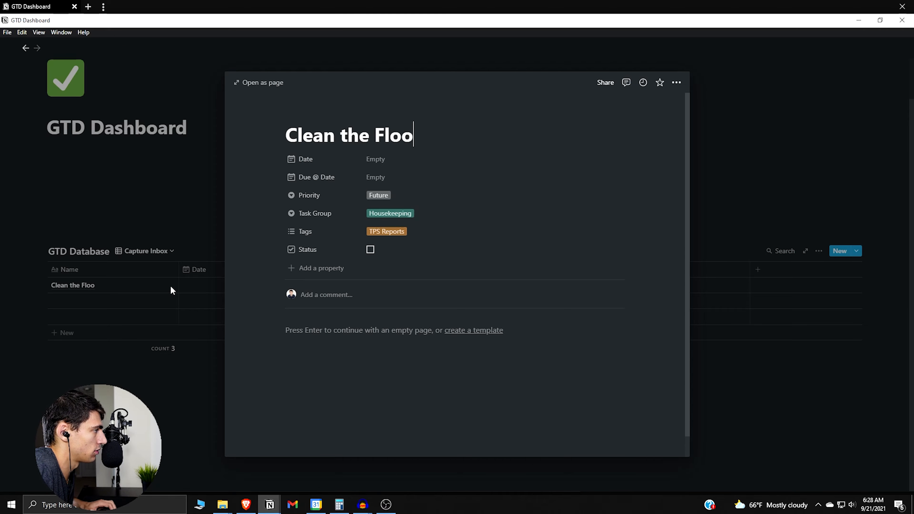
pyautogui.click(394, 215)
pyautogui.press('Escape')
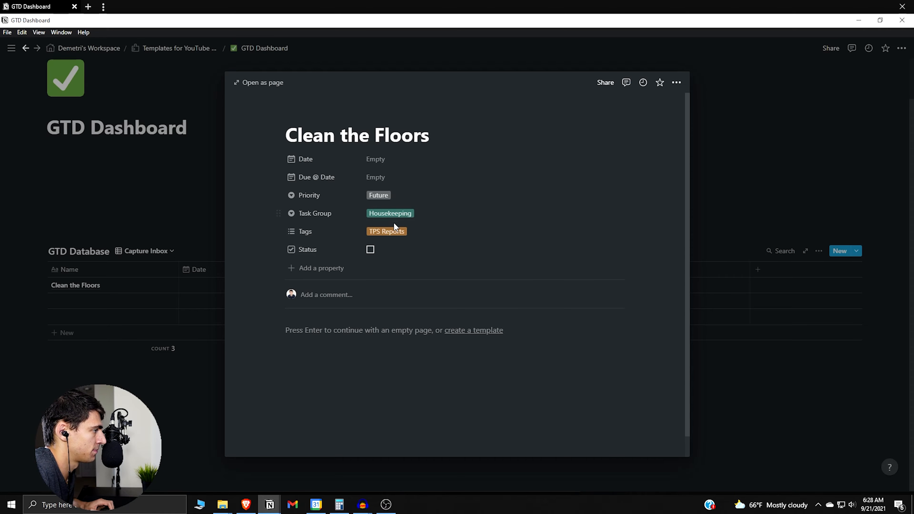
# Replace the TPS Reports tag on the "Clean the Floors" task with Cleaning and close the task page
pyautogui.click(398, 232)
pyautogui.click(413, 262)
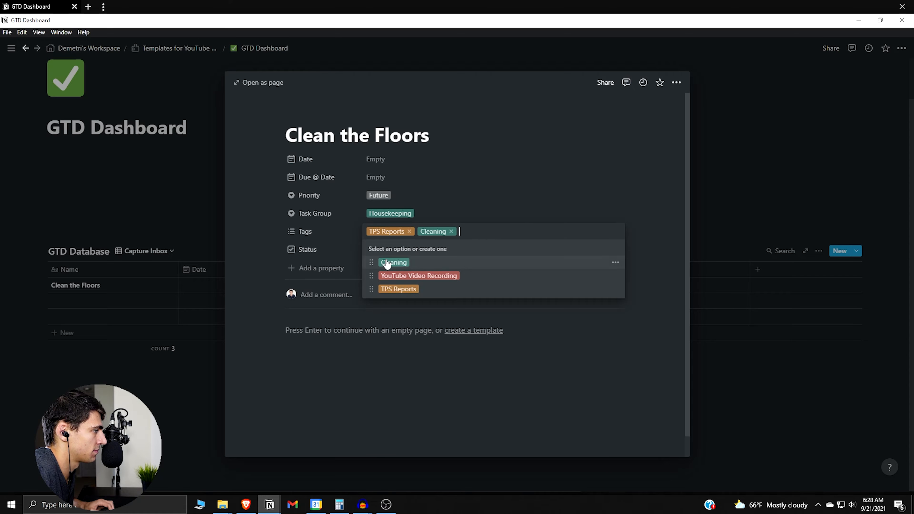
pyautogui.click(409, 231)
pyautogui.click(160, 236)
pyautogui.click(100, 293)
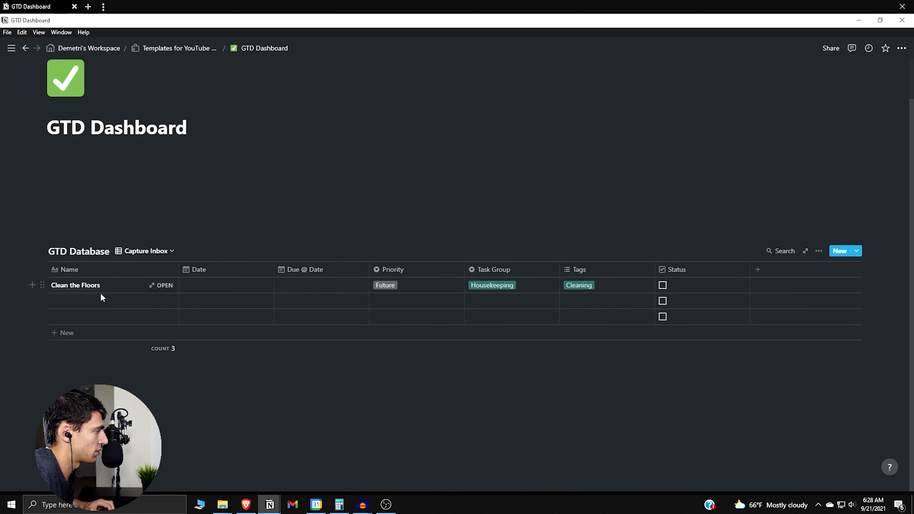
# Name the second task in the Capture Inbox view "Record YouTube Video"
pyautogui.click(122, 301)
pyautogui.write('Record YouTube Video')
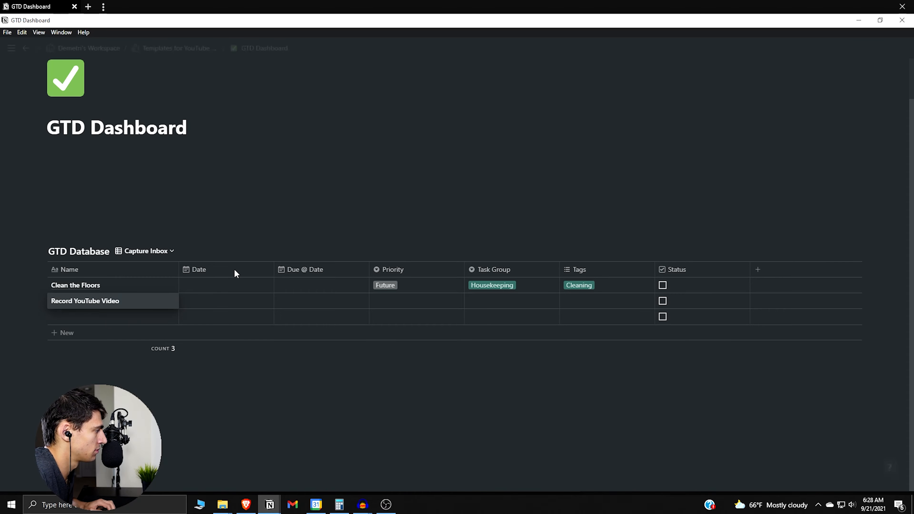
pyautogui.press('Return')
# Set the Due @ Date of Clean the Floors to September 22, 2021 and of Record YouTube Video to September 21, 2021
pyautogui.click(234, 281)
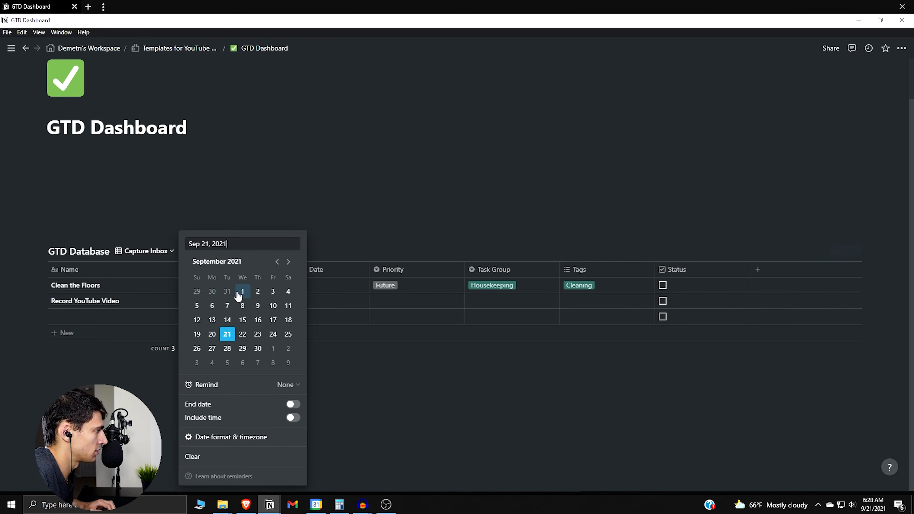
pyautogui.press('Escape')
pyautogui.click(309, 294)
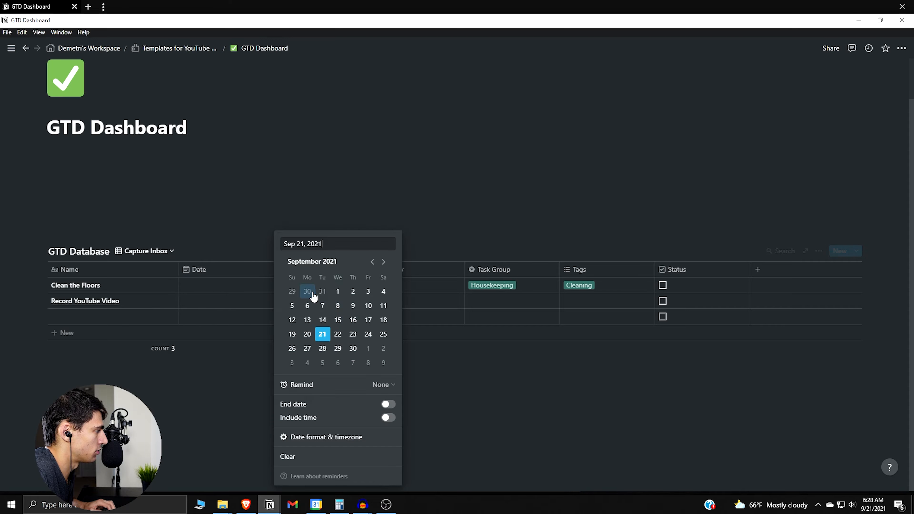
pyautogui.click(337, 334)
pyautogui.press('Escape')
pyautogui.click(328, 300)
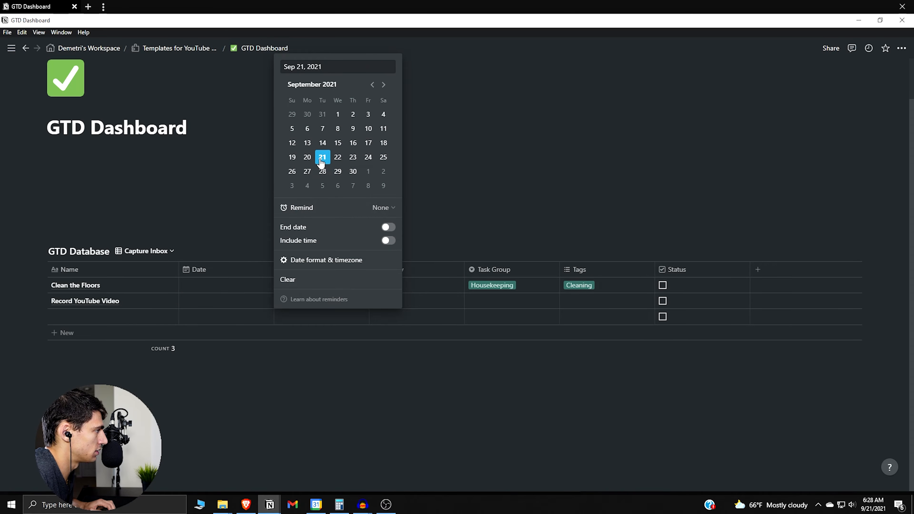
pyautogui.press('Escape')
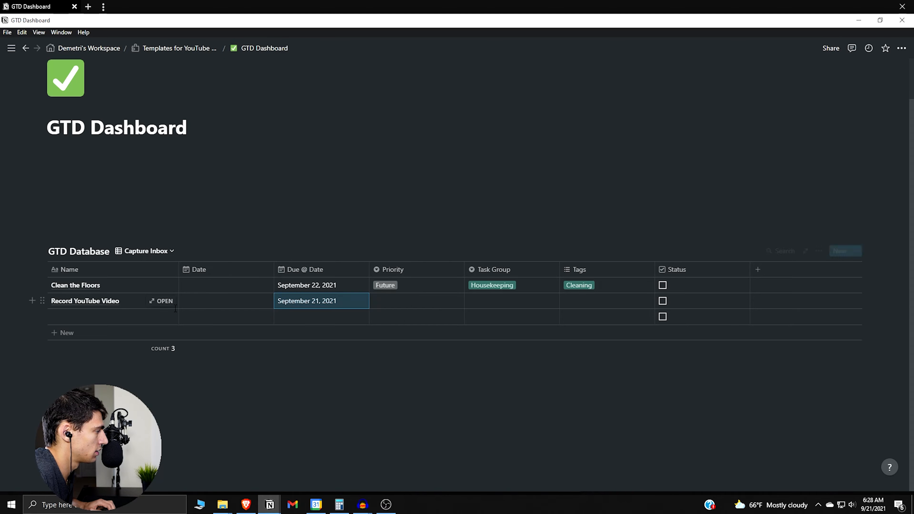
# Name the third task "TPS Reports" and set its Due @ Date to September 23, 2021
pyautogui.click(130, 317)
pyautogui.write('TS')
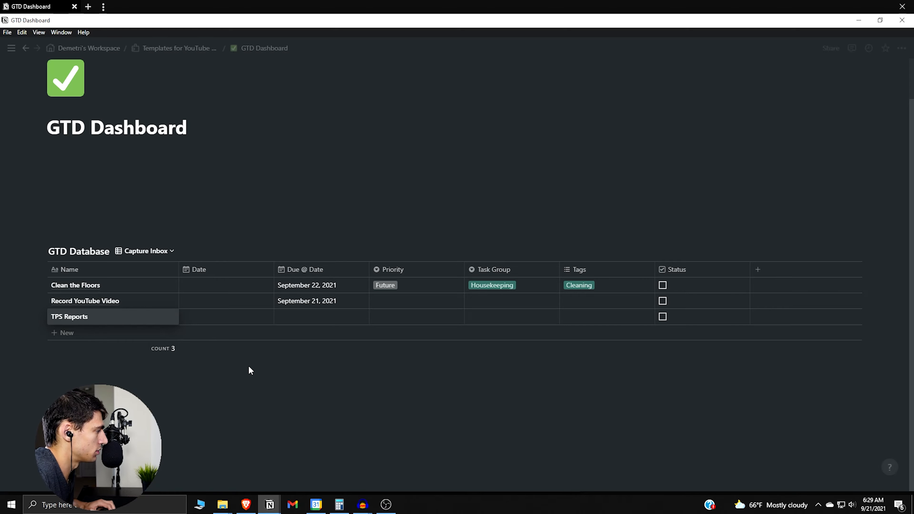
pyautogui.click(344, 317)
pyautogui.click(352, 175)
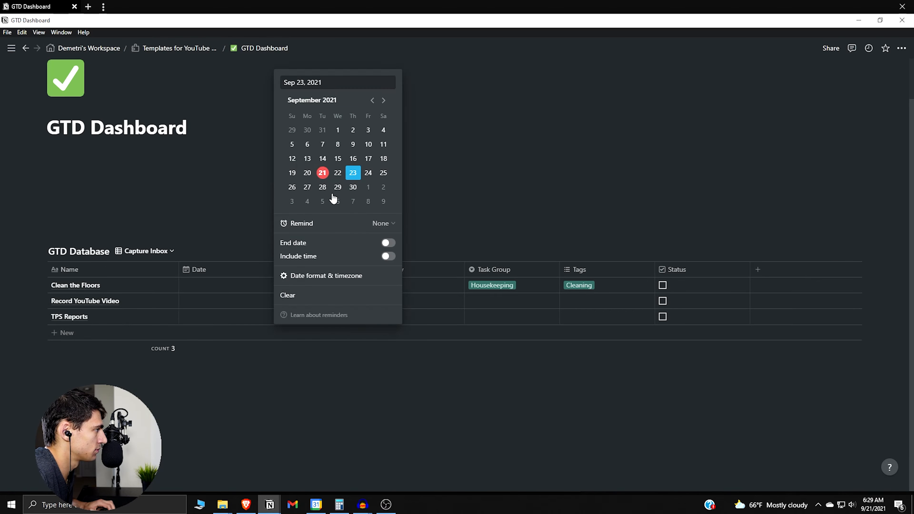
pyautogui.click(419, 301)
# Set the priority of TPS Reports to Priority #2 and of Record YouTube Video to Priority #1
pyautogui.click(446, 318)
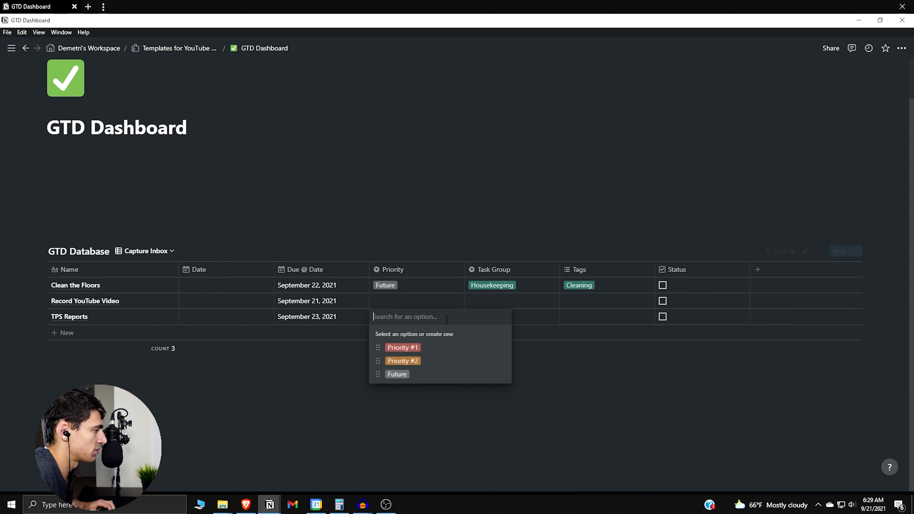
pyautogui.click(425, 361)
pyautogui.click(414, 301)
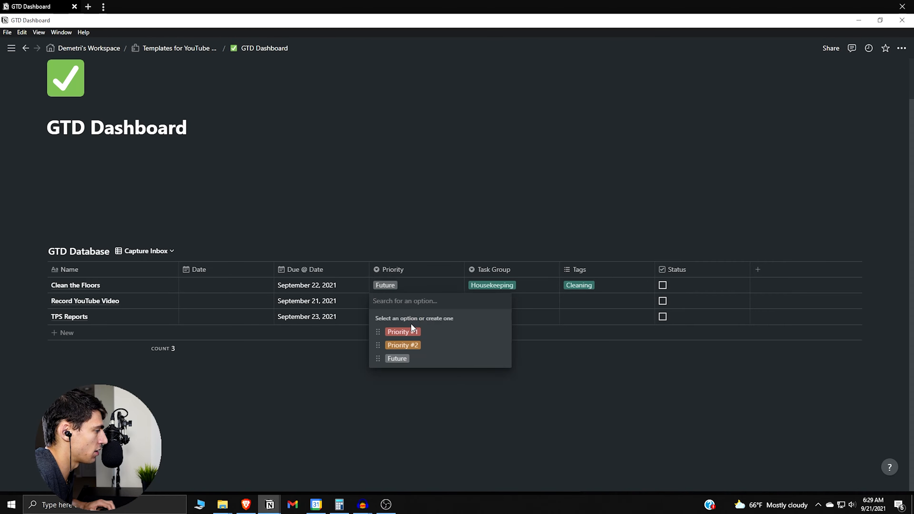
pyautogui.click(413, 330)
# Assign Record YouTube Video to the Side Hustle task group and TPS Reports to the Work task group
pyautogui.click(500, 301)
pyautogui.click(500, 346)
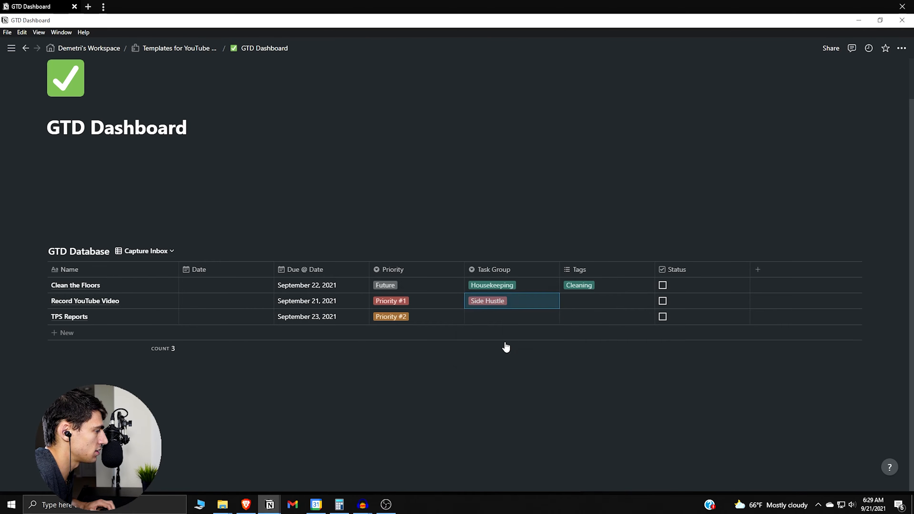
pyautogui.click(503, 316)
pyautogui.click(510, 348)
# Tag Record YouTube Video with YouTube Video Recording and the TPS Reports task with TPS Reports
pyautogui.click(572, 301)
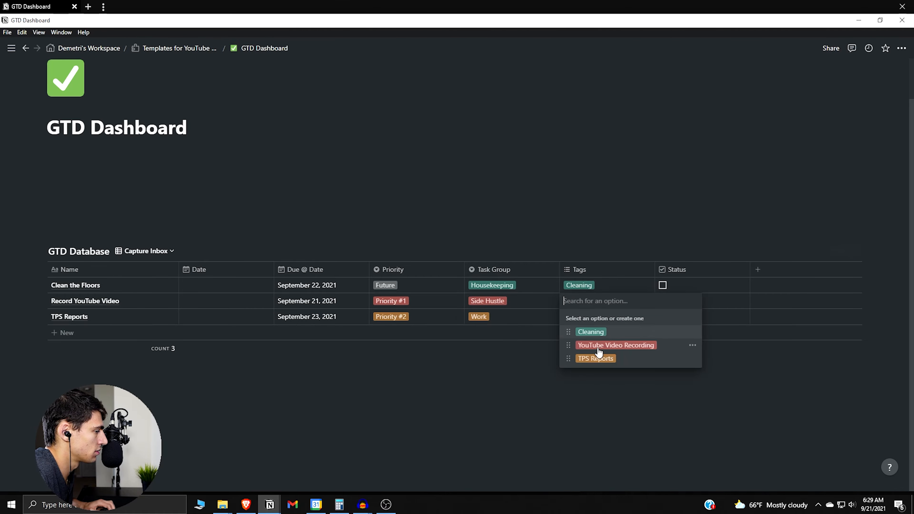
pyautogui.click(601, 345)
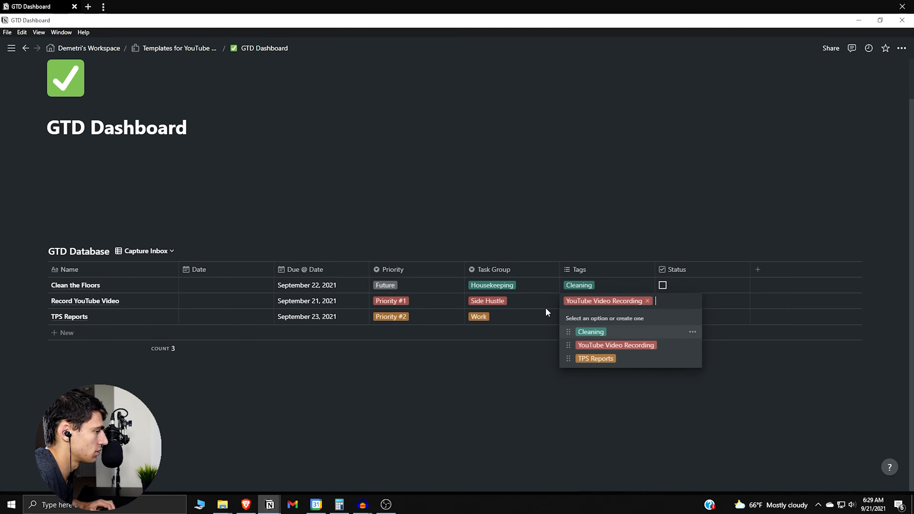
pyautogui.click(547, 314)
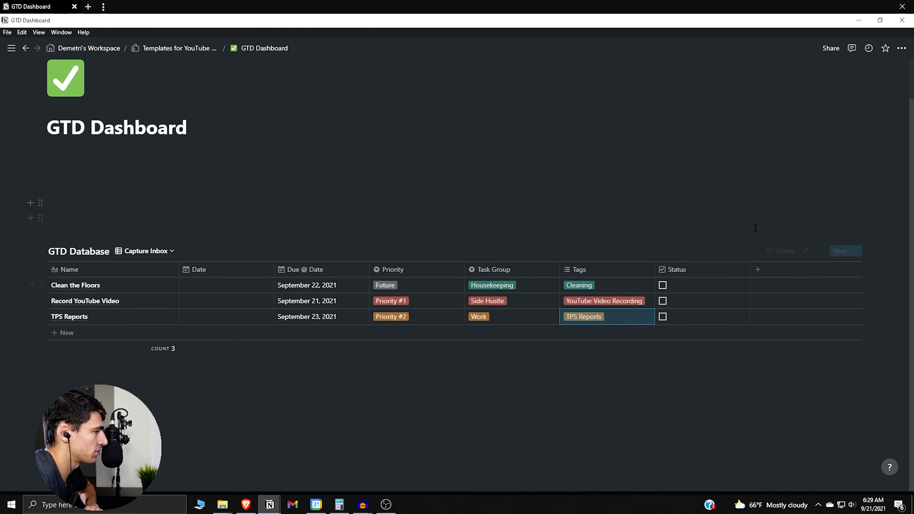
# Add a filter to the Capture Inbox view that shows only tasks where Date is empty
pyautogui.click(819, 250)
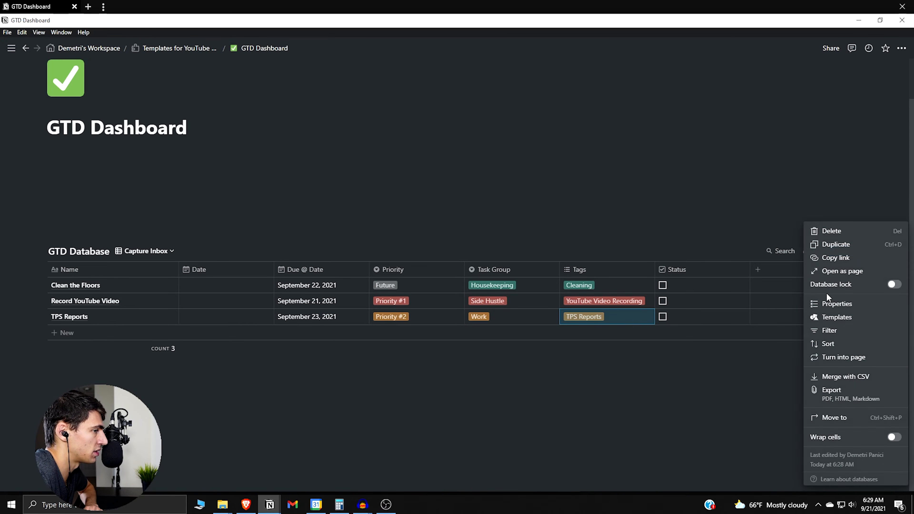
pyautogui.click(835, 327)
pyautogui.click(665, 339)
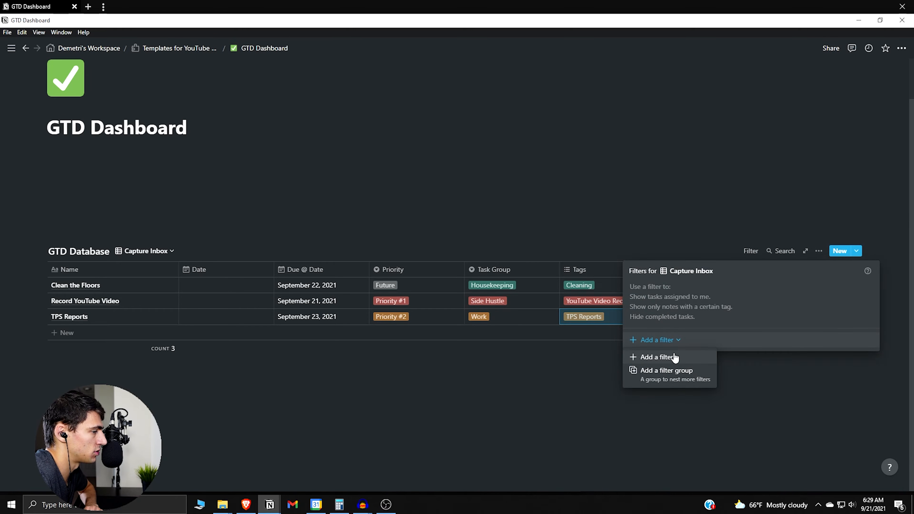
pyautogui.click(674, 354)
pyautogui.click(697, 289)
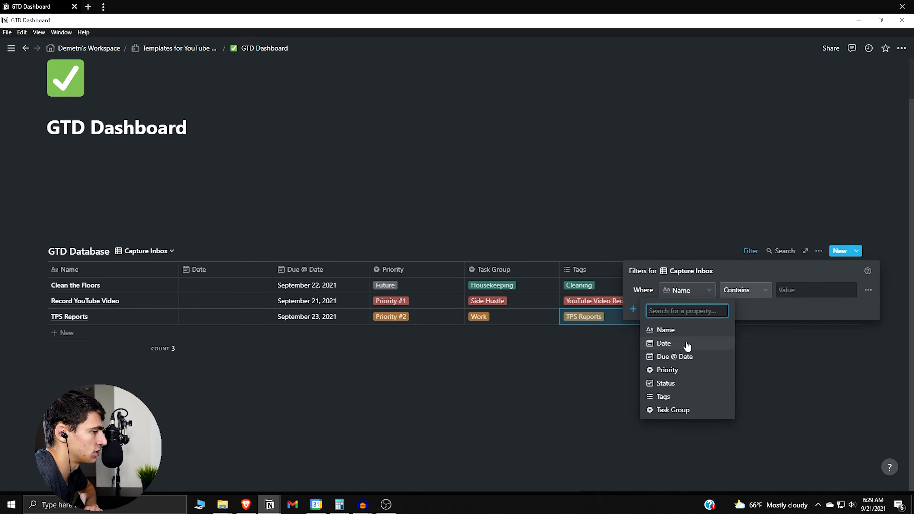
pyautogui.click(664, 343)
pyautogui.click(717, 290)
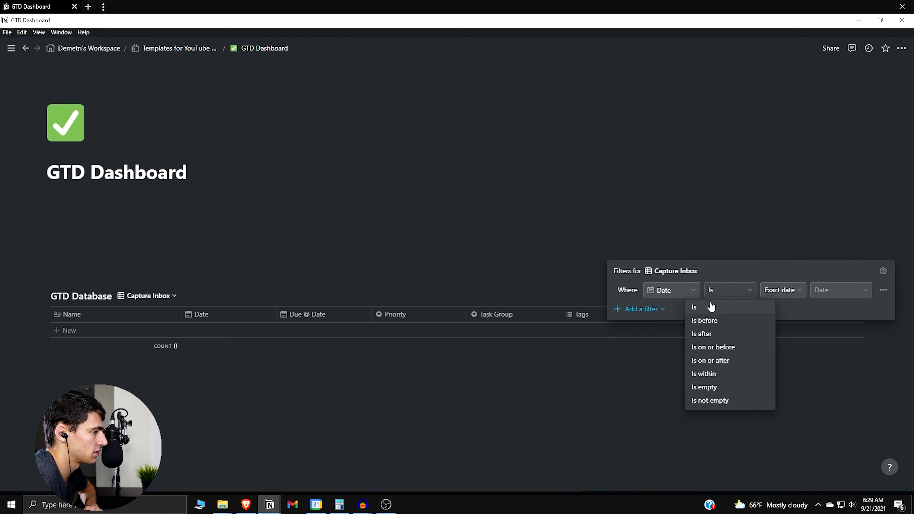
pyautogui.click(703, 388)
pyautogui.click(516, 412)
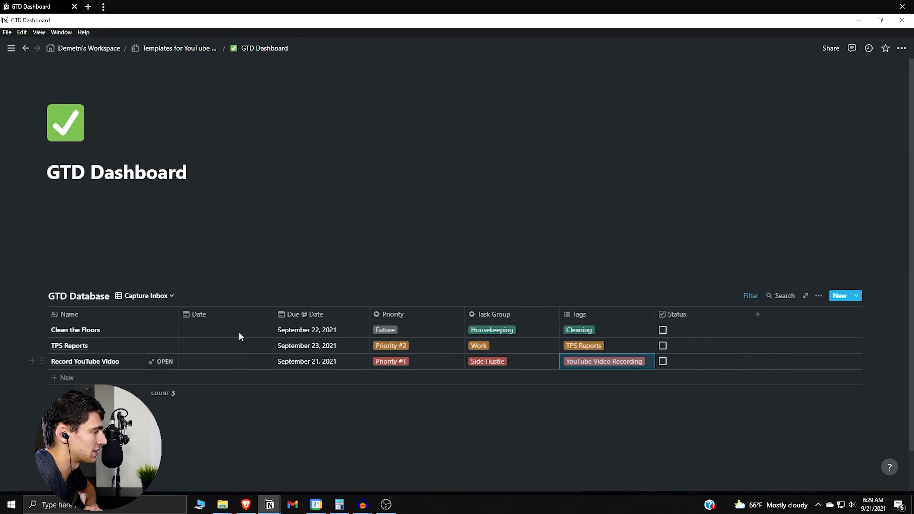
# Add a second Capture Inbox filter condition joined with Or, where Priority is empty
pyautogui.scroll(-1, 630, 288)
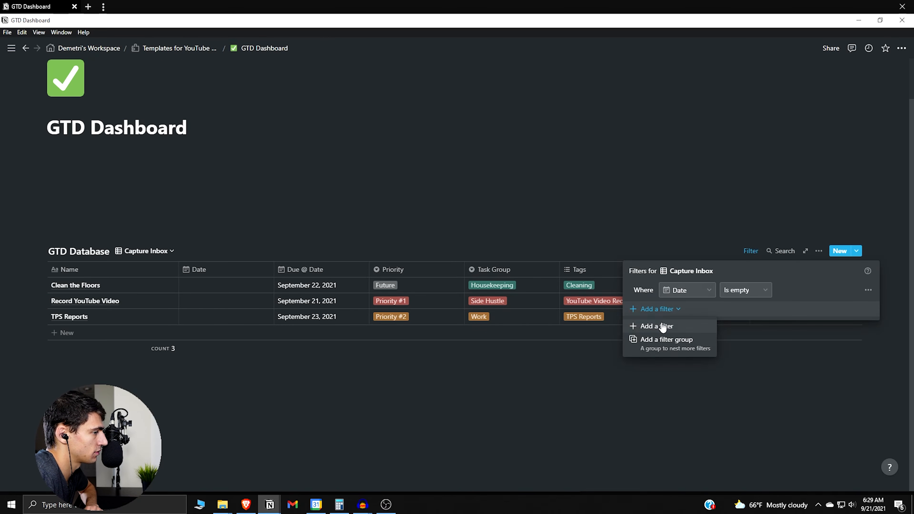
pyautogui.click(644, 326)
pyautogui.click(644, 309)
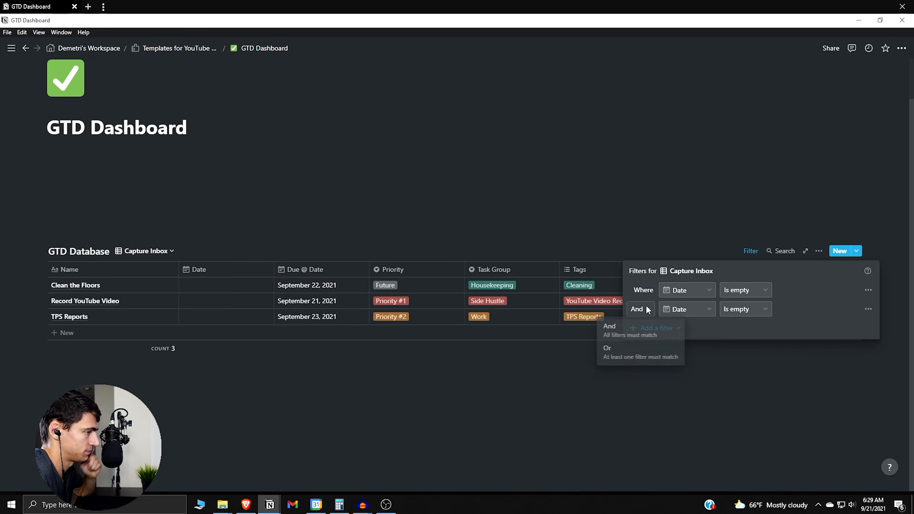
pyautogui.click(635, 351)
pyautogui.click(645, 328)
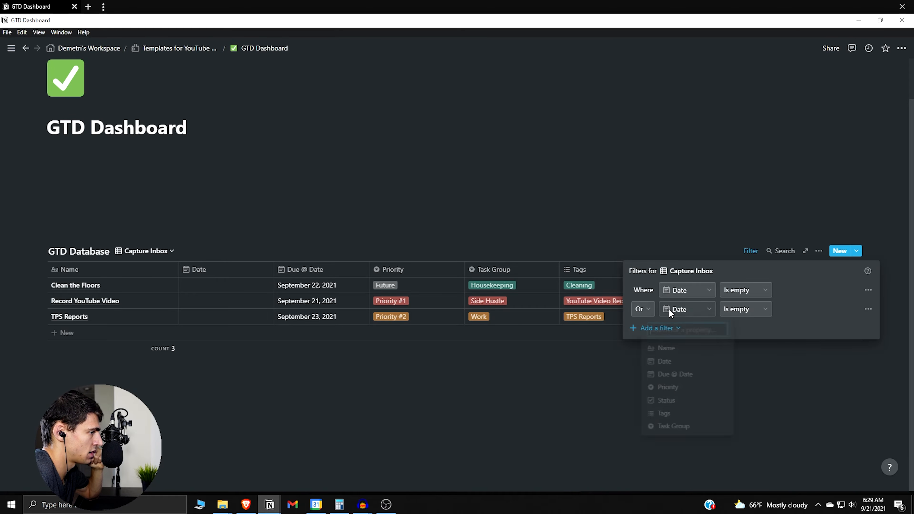
pyautogui.click(676, 392)
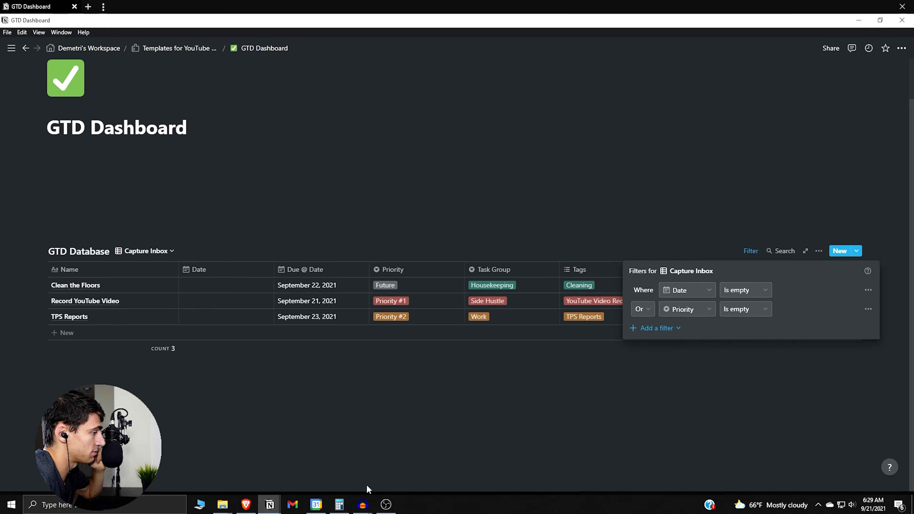
pyautogui.click(357, 461)
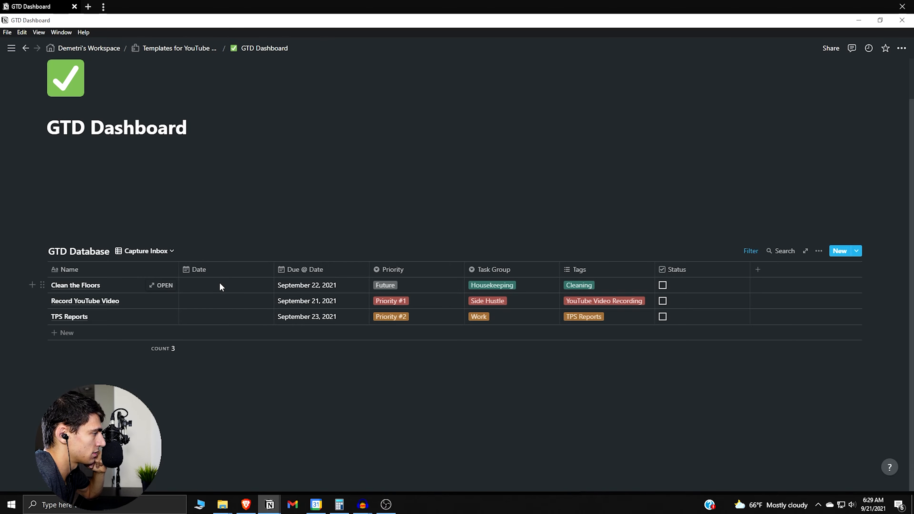
pyautogui.click(755, 255)
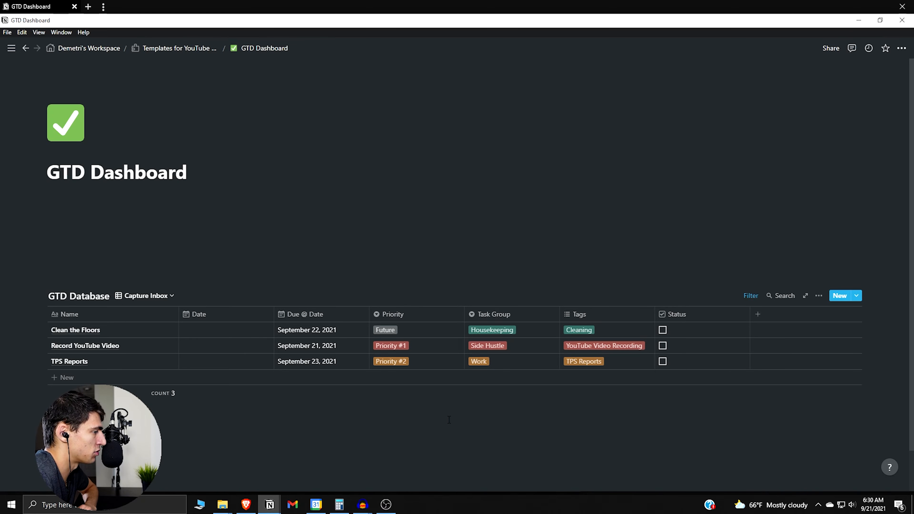
pyautogui.scroll(-2, 501, 287)
pyautogui.scroll(1, 510, 291)
pyautogui.scroll(-1, 516, 292)
pyautogui.scroll(1, 503, 295)
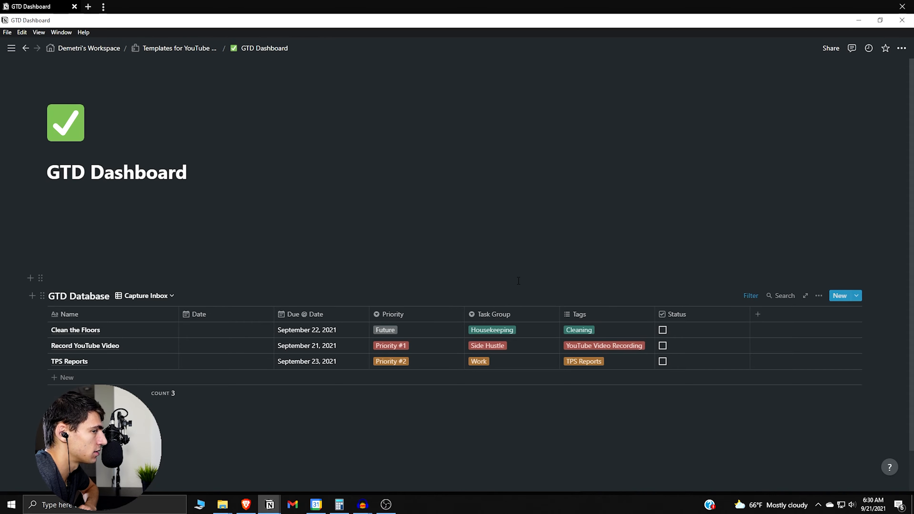
# Insert a linked copy of the GTD Database in an empty block beneath the original table
pyautogui.click(189, 269)
pyautogui.scroll(-1, 162, 284)
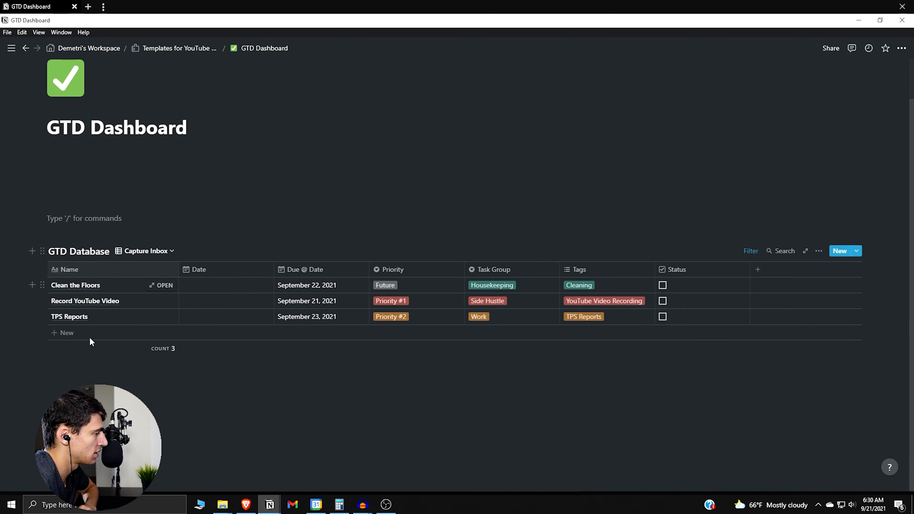
pyautogui.hotkey('ctrl', 'shift', 'Down')
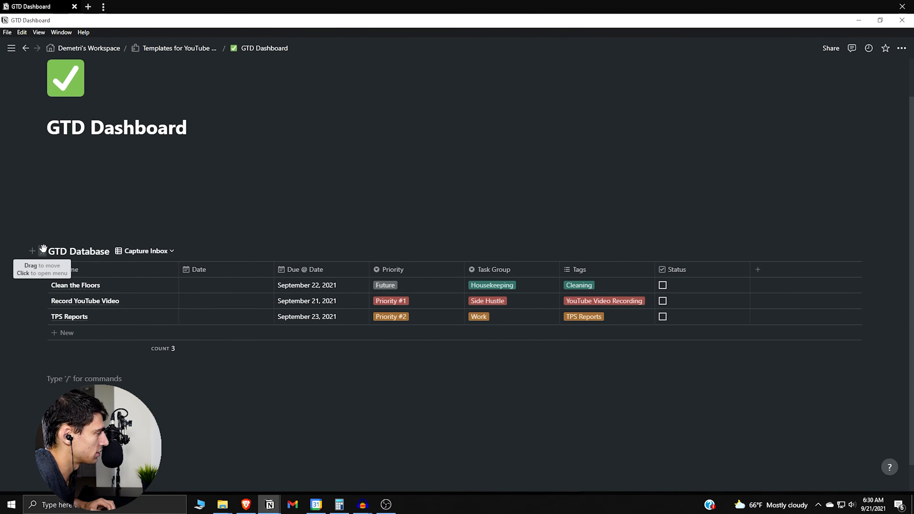
pyautogui.click(43, 248)
pyautogui.click(77, 248)
pyautogui.click(149, 388)
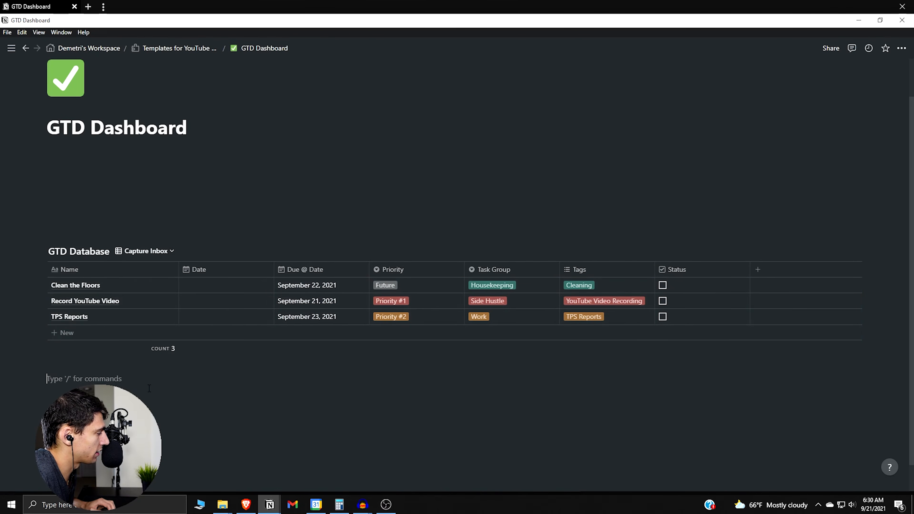
pyautogui.hotkey('ctrl', 'v')
pyautogui.click(493, 409)
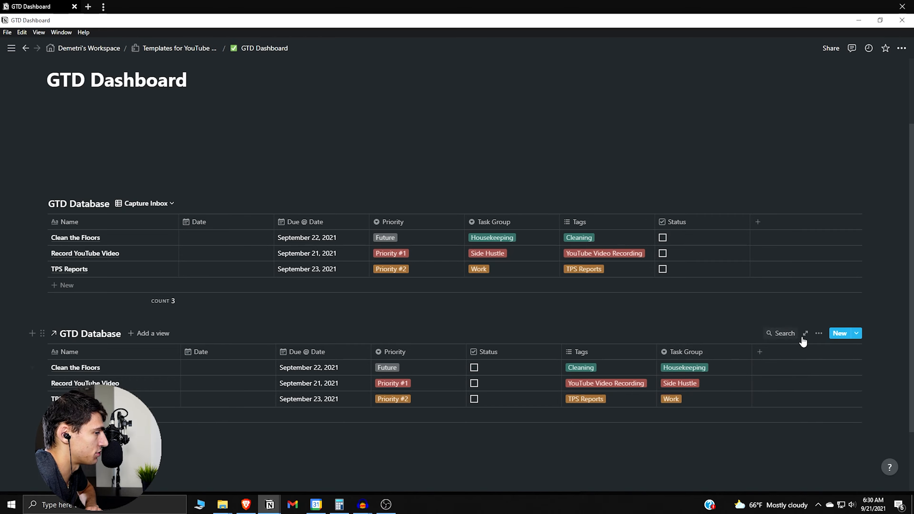
# Filter the linked GTD Database to show only tasks where Priority is Future
pyautogui.click(818, 333)
pyautogui.click(827, 330)
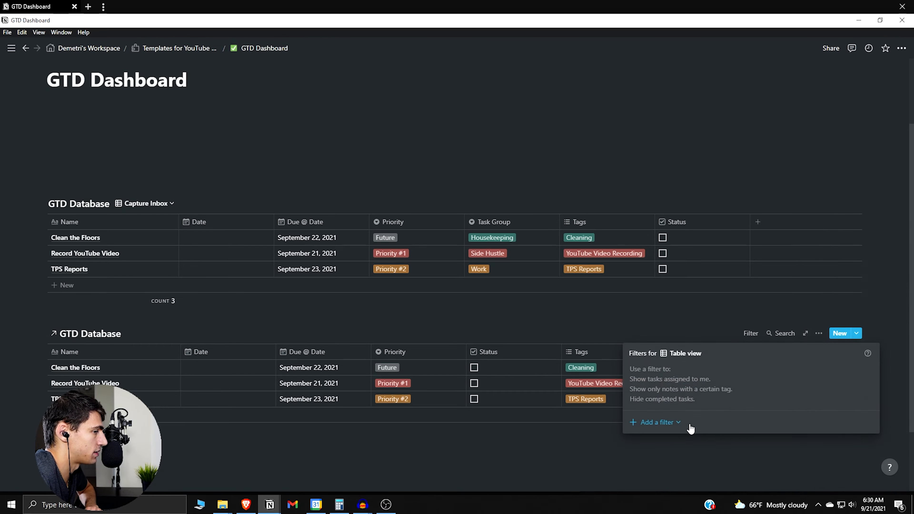
pyautogui.click(651, 422)
pyautogui.click(658, 439)
pyautogui.click(700, 373)
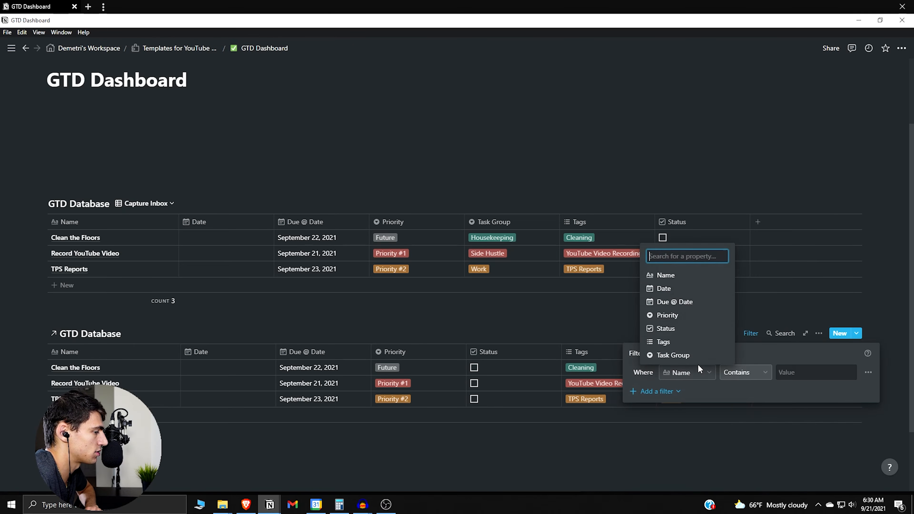
pyautogui.click(690, 323)
pyautogui.click(742, 373)
pyautogui.click(806, 372)
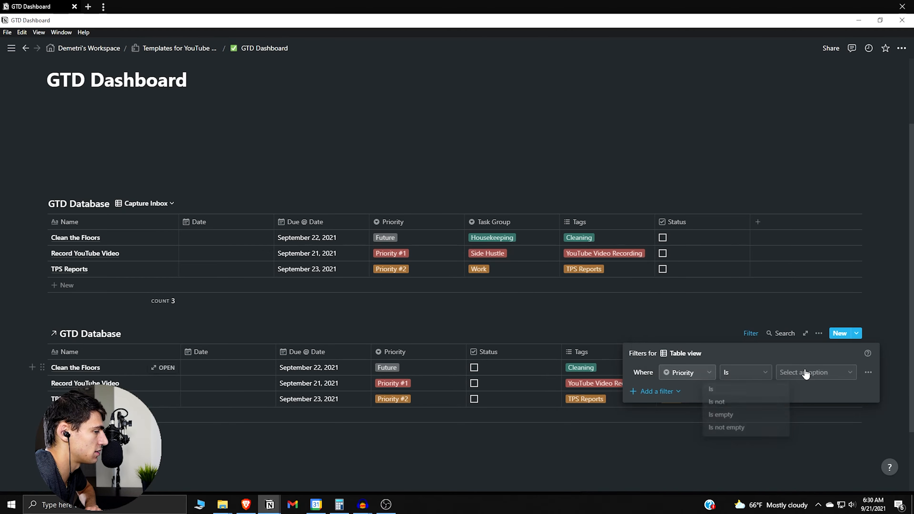
pyautogui.click(806, 373)
pyautogui.click(809, 452)
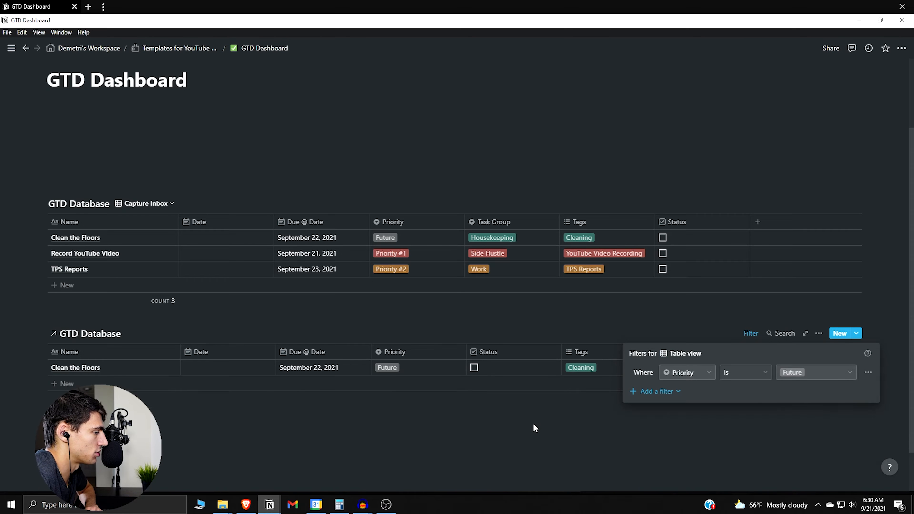
# Add a second condition to the linked GTD Database filter, joined with And, where Date is not empty
pyautogui.click(658, 391)
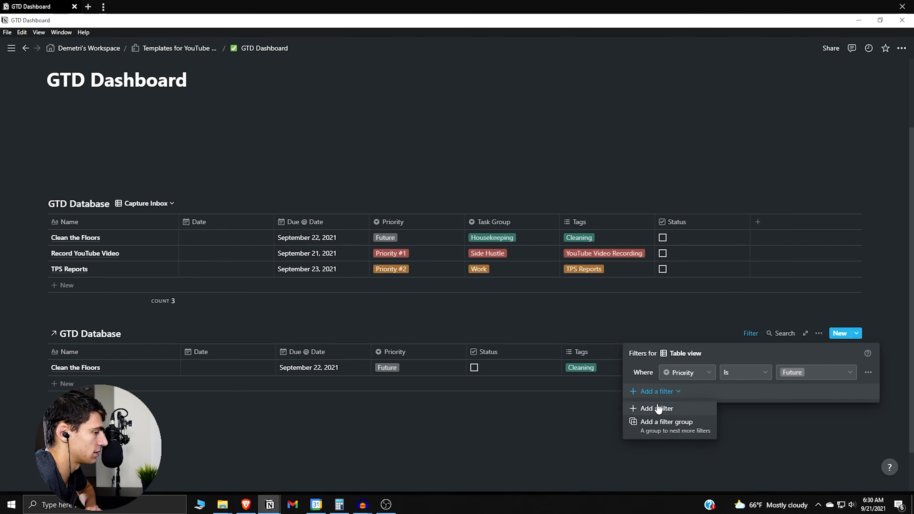
pyautogui.click(658, 407)
pyautogui.click(667, 391)
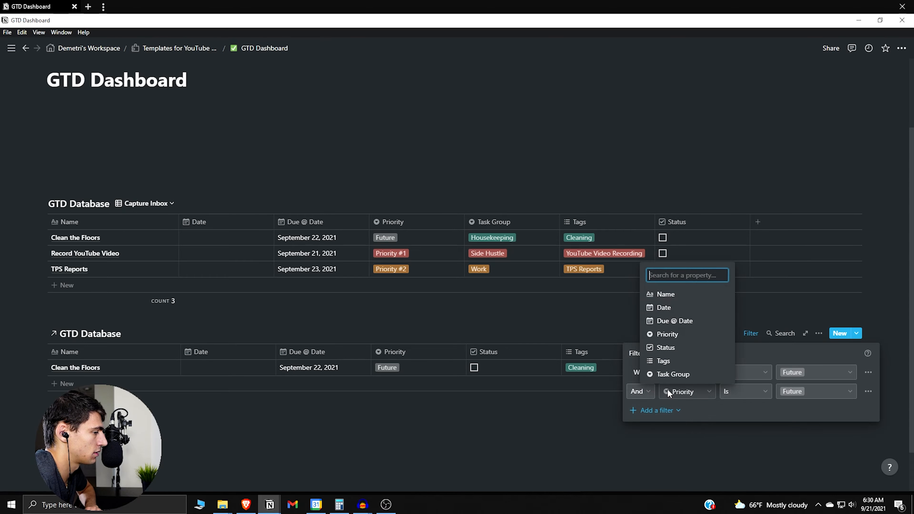
pyautogui.click(669, 309)
pyautogui.click(733, 396)
pyautogui.click(723, 380)
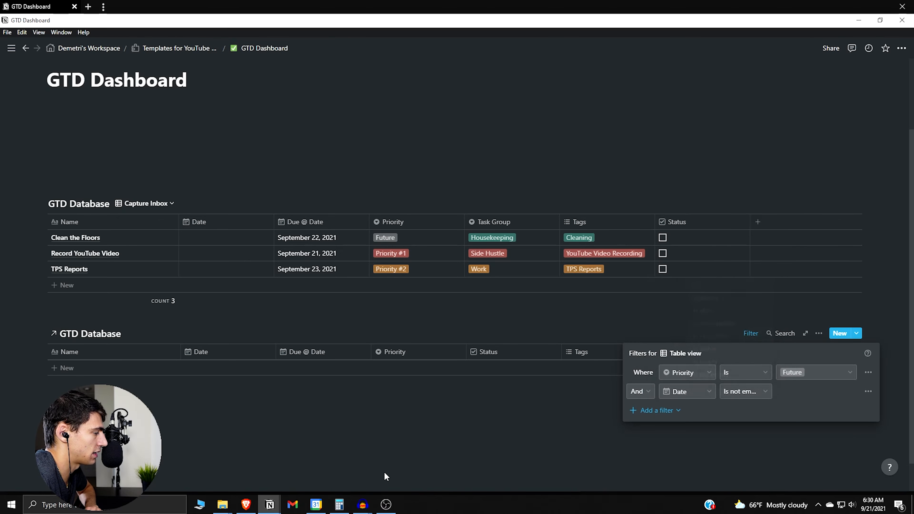
pyautogui.click(351, 466)
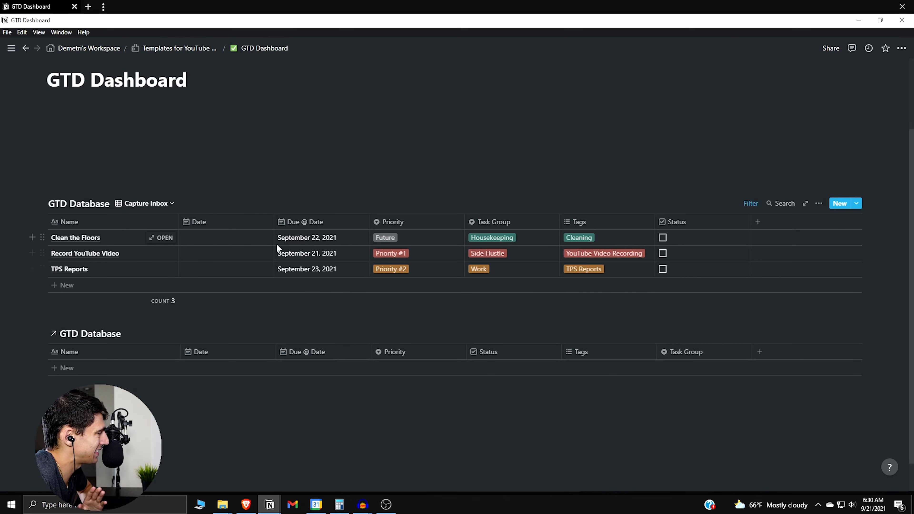
# Set the Date of the Clean the Floors task to September 23, 2021
pyautogui.click(241, 246)
pyautogui.click(256, 336)
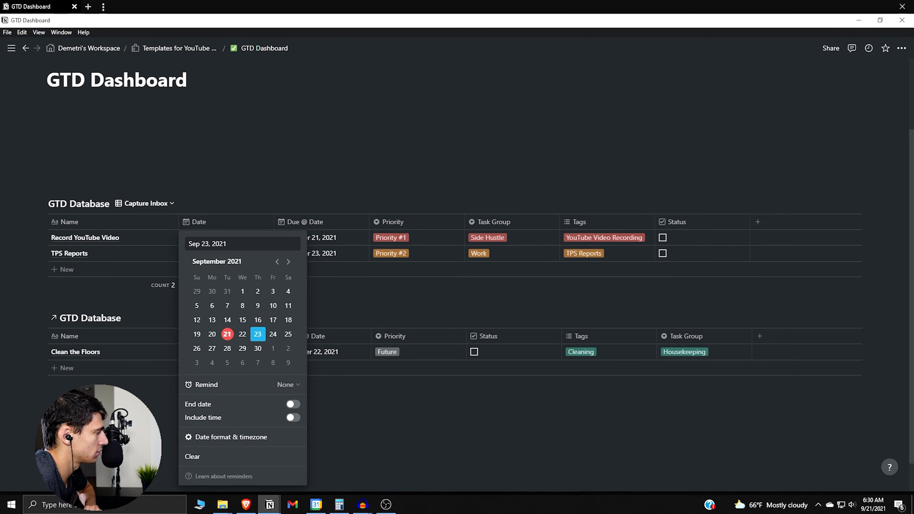
pyautogui.click(124, 382)
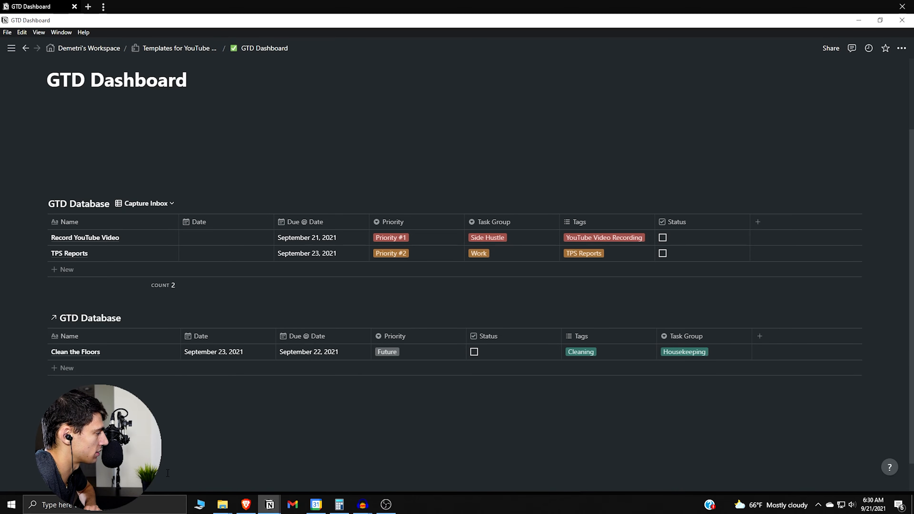
# Move the linked GTD Database above the original Capture Inbox table
pyautogui.moveTo(163, 397); pyautogui.dragTo(67, 204)
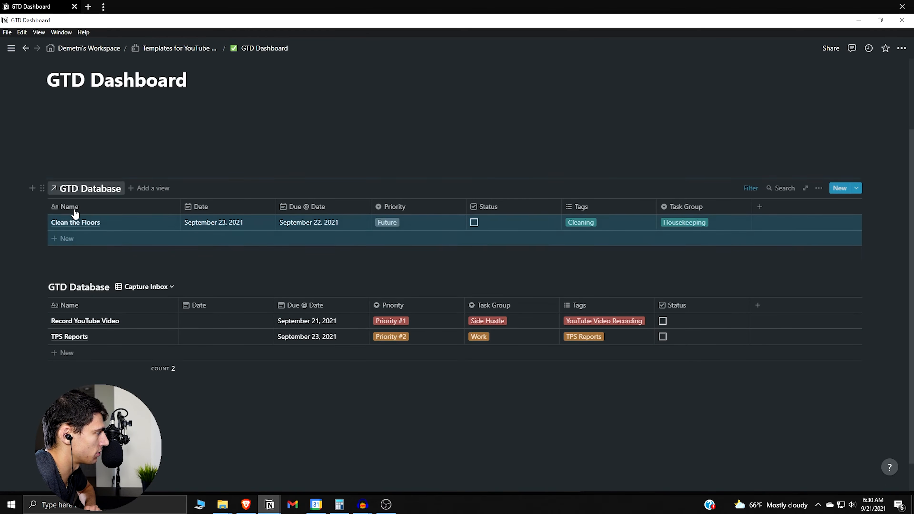
pyautogui.click(93, 269)
# Add a Heading 2 block reading "Future:" directly above the linked GTD Database
pyautogui.click(110, 171)
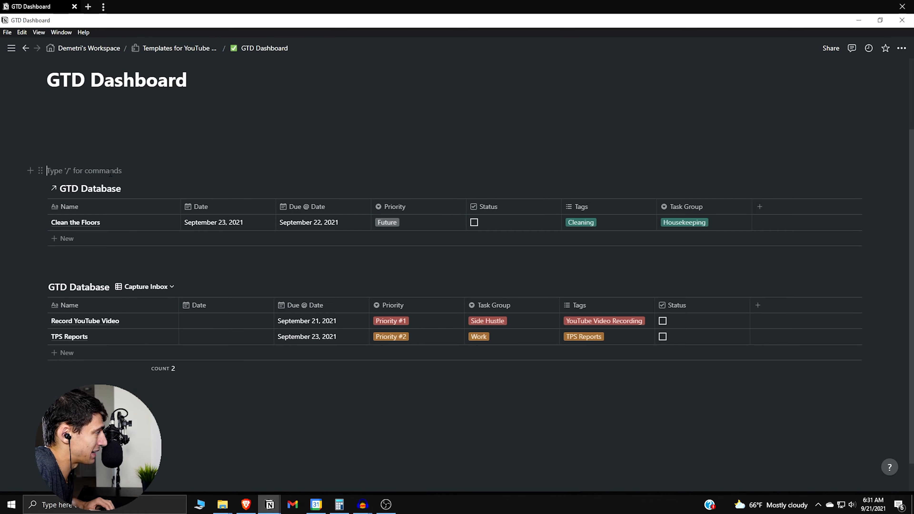
pyautogui.write('/h2')
pyautogui.press('Return')
pyautogui.write('Som')
pyautogui.press('BackSpace')
pyautogui.press('BackSpace')
pyautogui.press('BackSpace')
pyautogui.write('Fut')
pyautogui.press('Return')
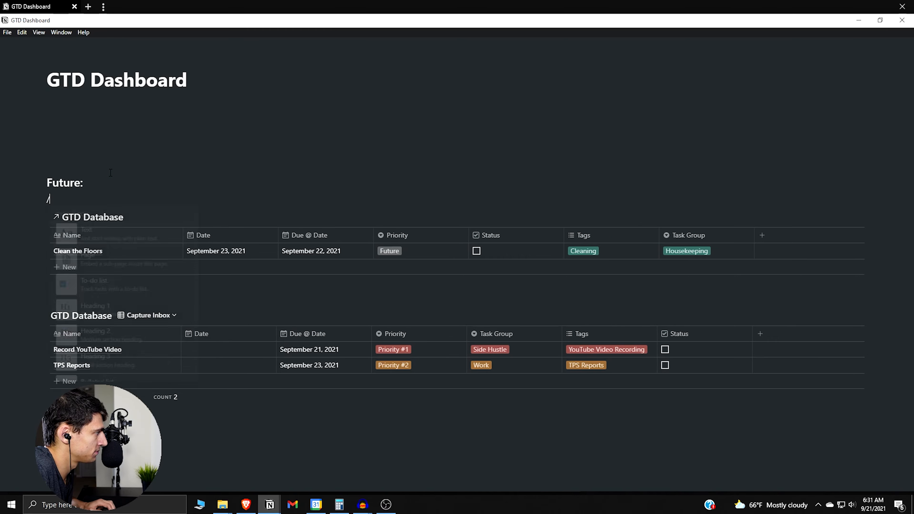
# Insert a divider beneath the Future heading and add empty lines above the heading
pyautogui.write('/')
pyautogui.press('BackSpace')
pyautogui.press('XF86AudioLowerVolume')
pyautogui.press('BackSpace')
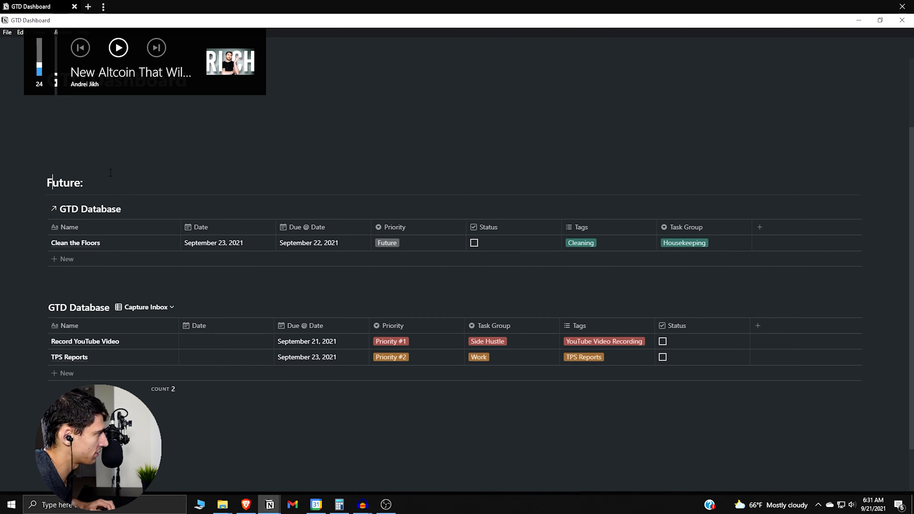
pyautogui.press('Return')
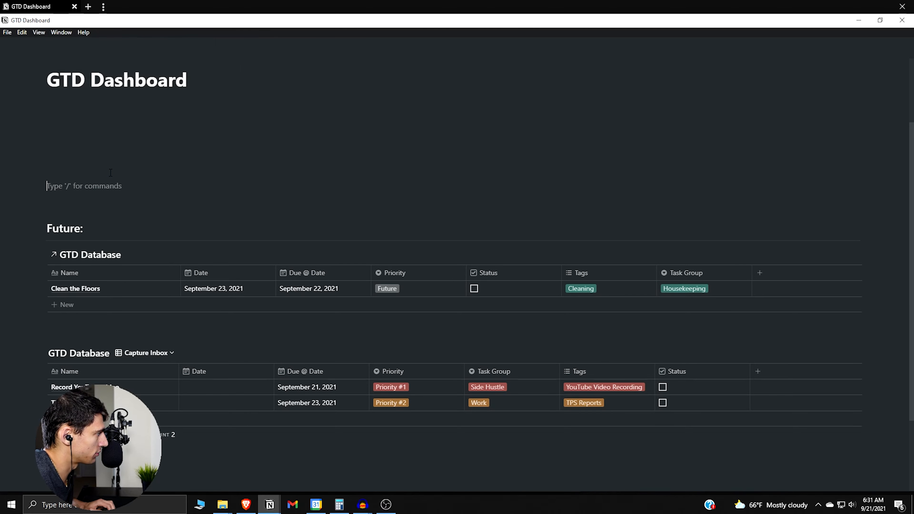
# Reorder the linked database's columns so Task Group follows Priority, with Tags after it and Status last
pyautogui.scroll(-3, 309, 369)
pyautogui.scroll(3, 320, 414)
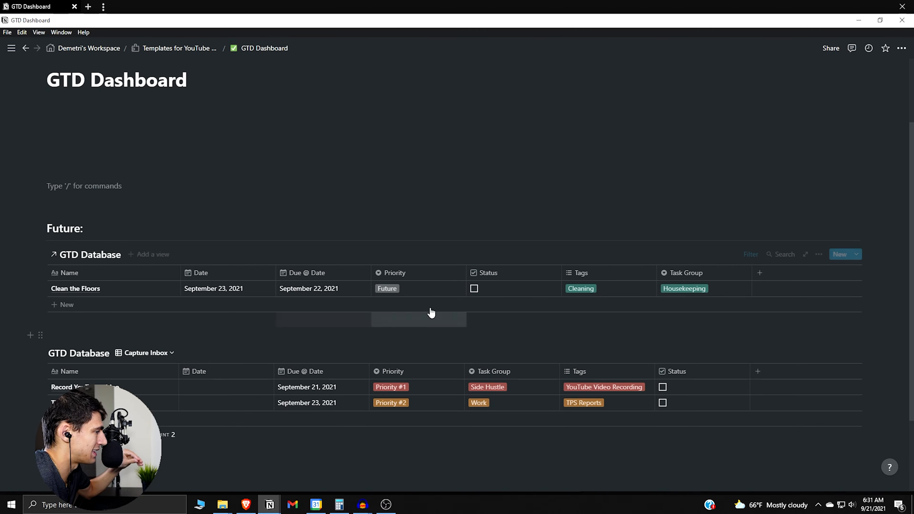
pyautogui.moveTo(504, 276); pyautogui.dragTo(699, 277)
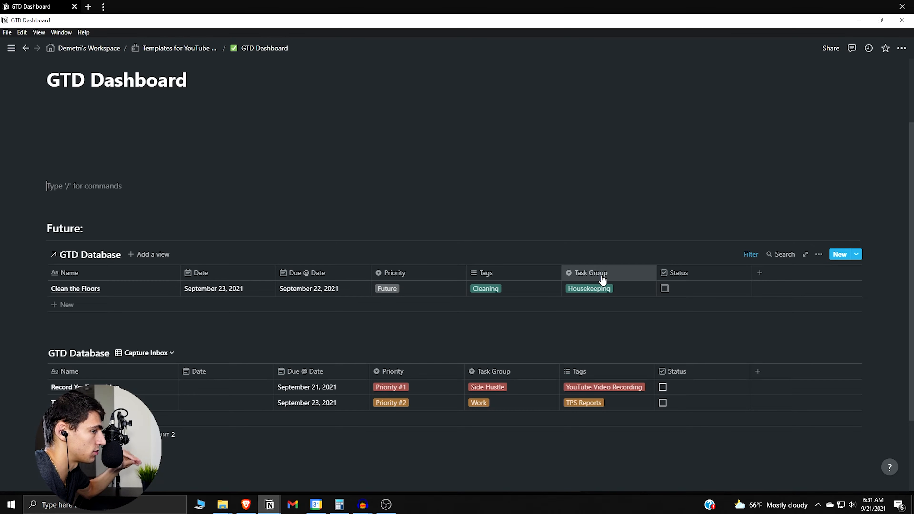
pyautogui.moveTo(602, 280); pyautogui.dragTo(489, 273)
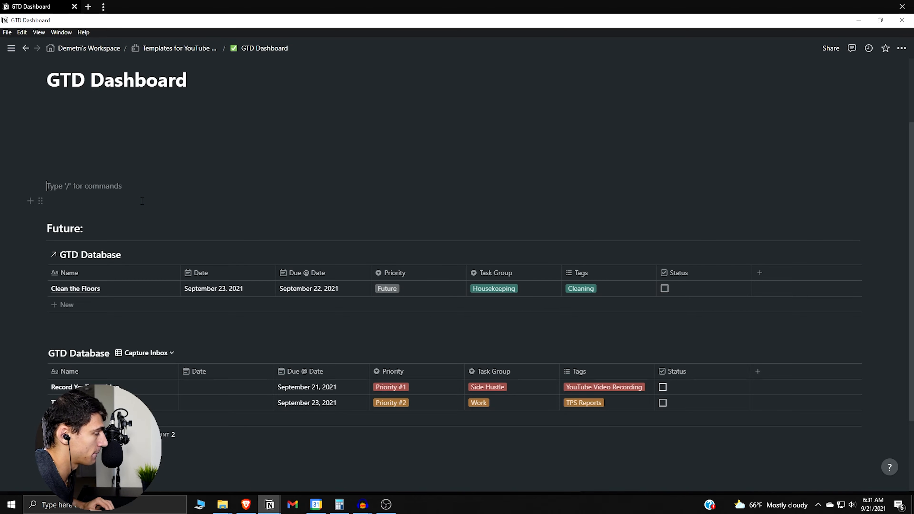
# Add a Heading 2 block reading "Action Items:" with a divider beneath it, above the Future section
pyautogui.write('/h2')
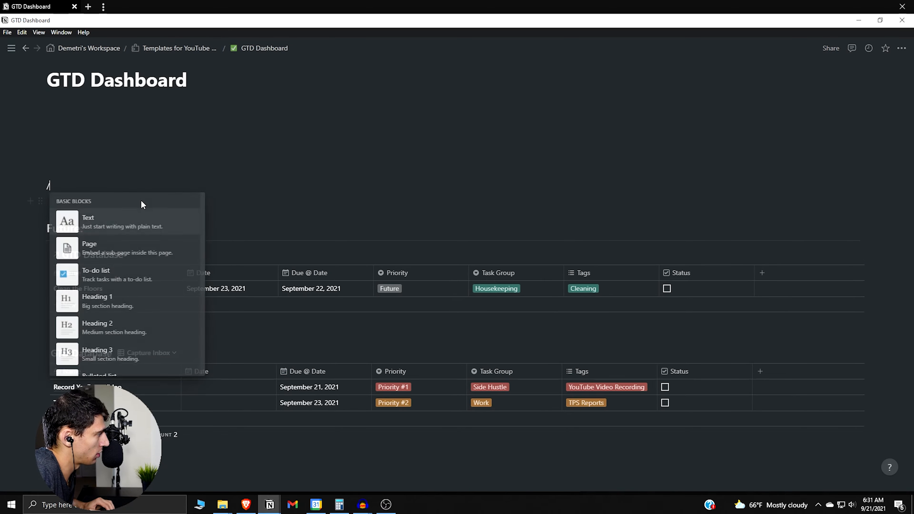
pyautogui.press('Return')
pyautogui.write('ACto')
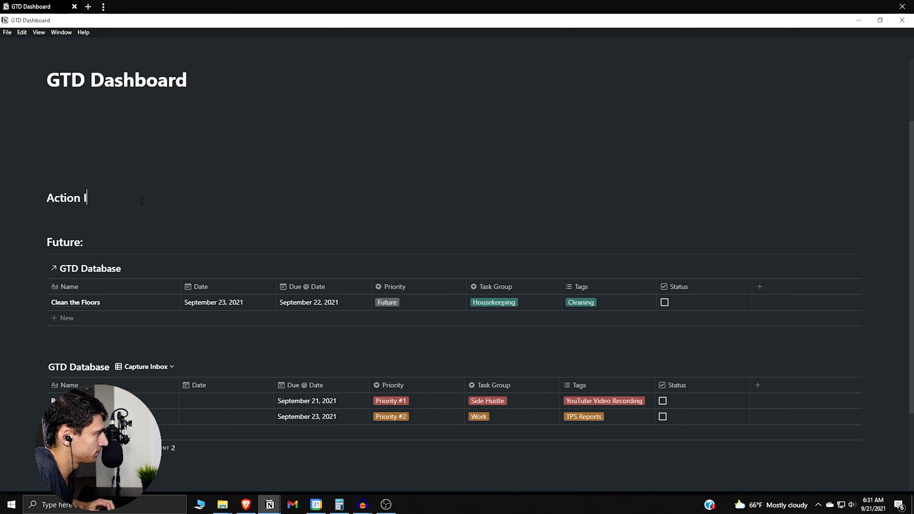
pyautogui.write('n Items:')
pyautogui.press('Return')
pyautogui.write('/')
pyautogui.press('BackSpace')
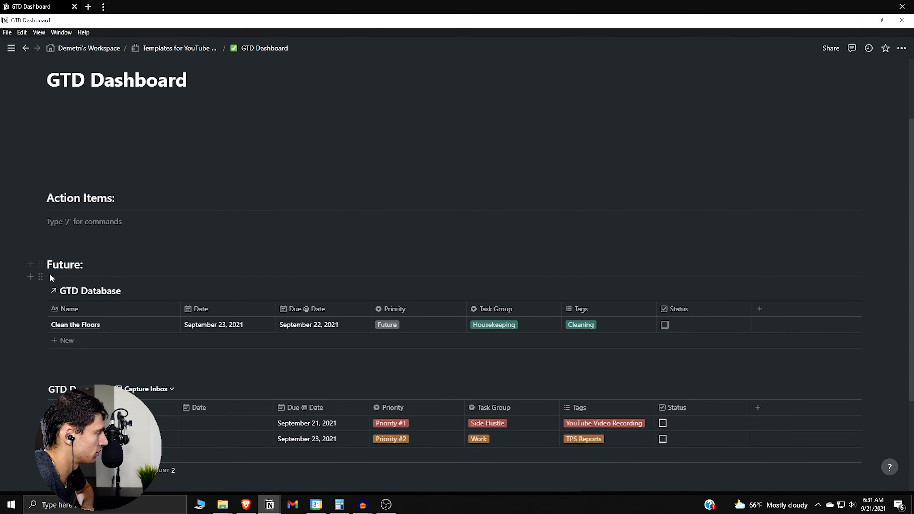
# Duplicate the Future section's linked database into the Action Items section and remove the empty lines above that section
pyautogui.click(42, 290)
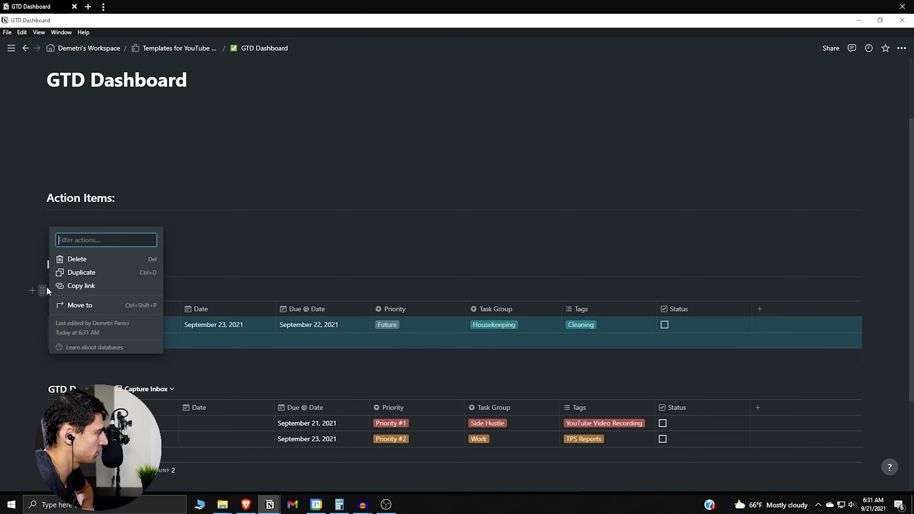
pyautogui.click(80, 285)
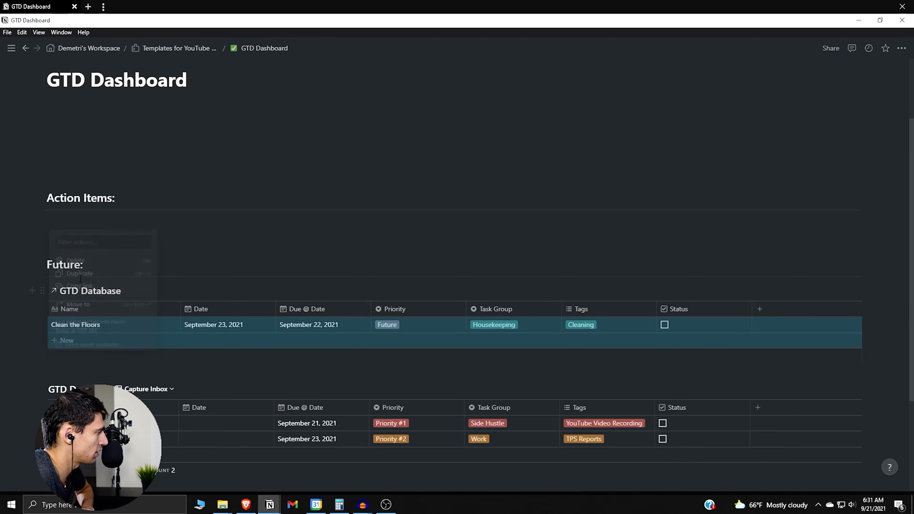
pyautogui.click(43, 291)
pyautogui.click(60, 273)
pyautogui.moveTo(42, 371); pyautogui.dragTo(71, 220)
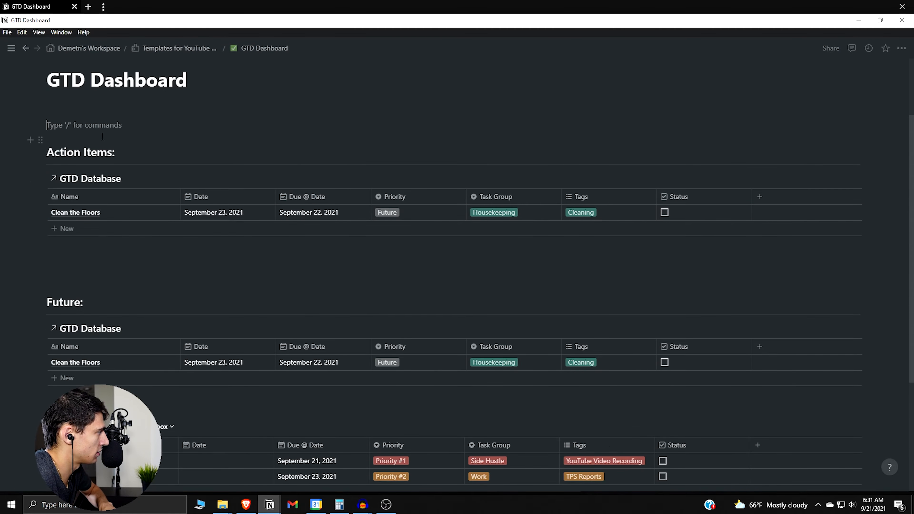
pyautogui.press('BackSpace')
pyautogui.scroll(2, 718, 125)
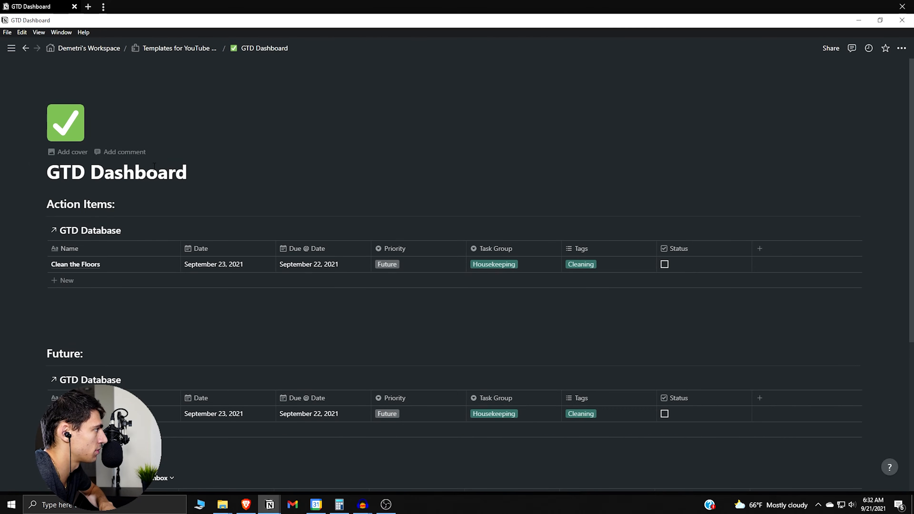
# Add a page cover from Unsplash by searching "todo" and choosing the clipboard and keyboard image
pyautogui.scroll(2, 76, 154)
pyautogui.click(805, 185)
pyautogui.click(742, 208)
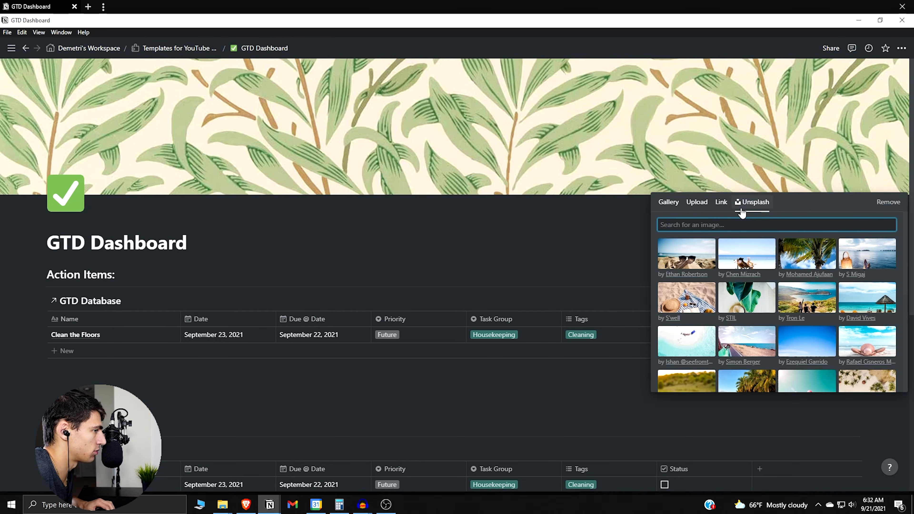
pyautogui.write('todo')
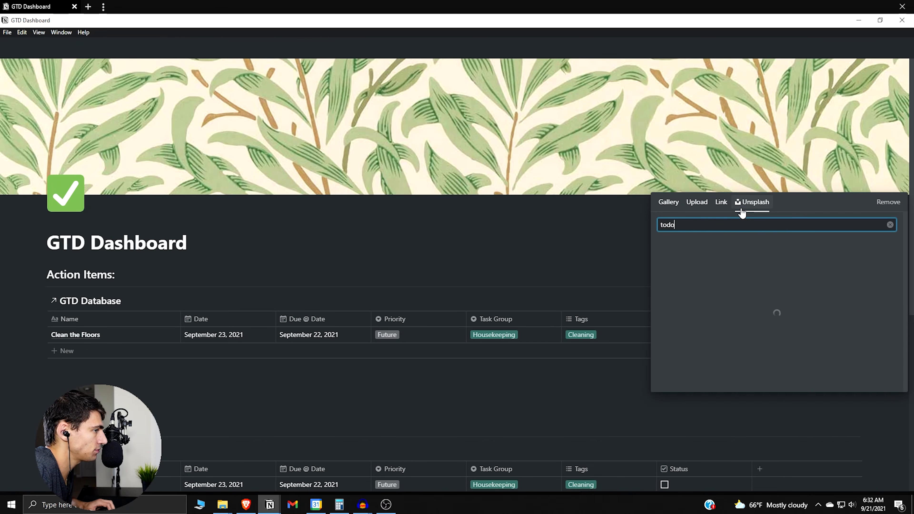
pyautogui.click(746, 254)
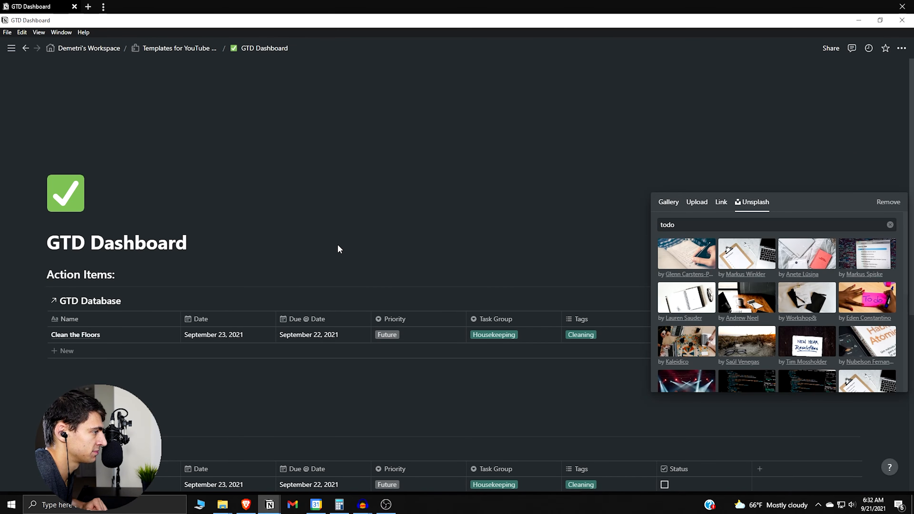
pyautogui.click(287, 304)
# Remove all filter conditions from the linked database under Action Items
pyautogui.click(751, 301)
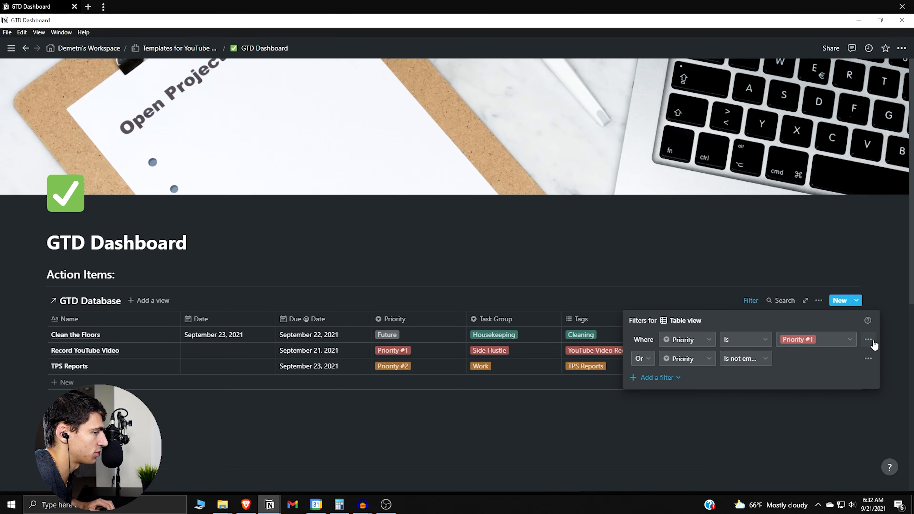
pyautogui.click(868, 340)
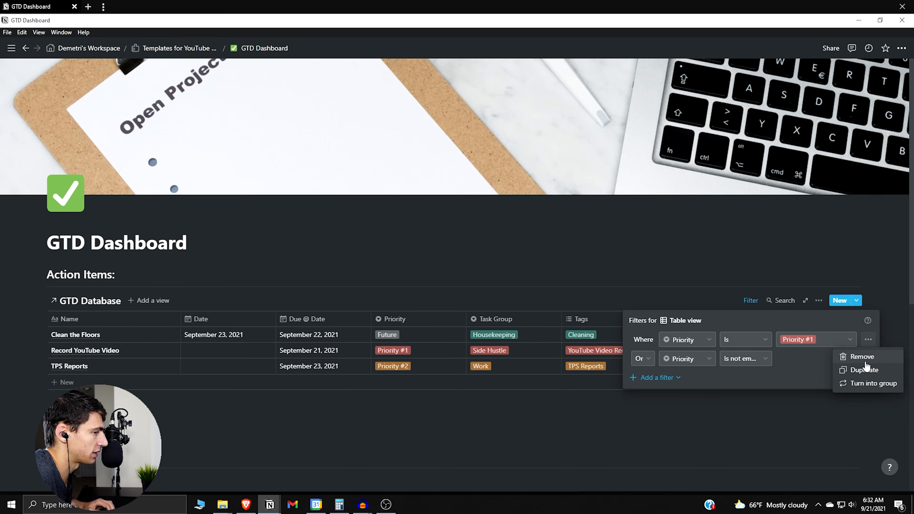
pyautogui.click(862, 356)
pyautogui.click(868, 340)
pyautogui.click(862, 356)
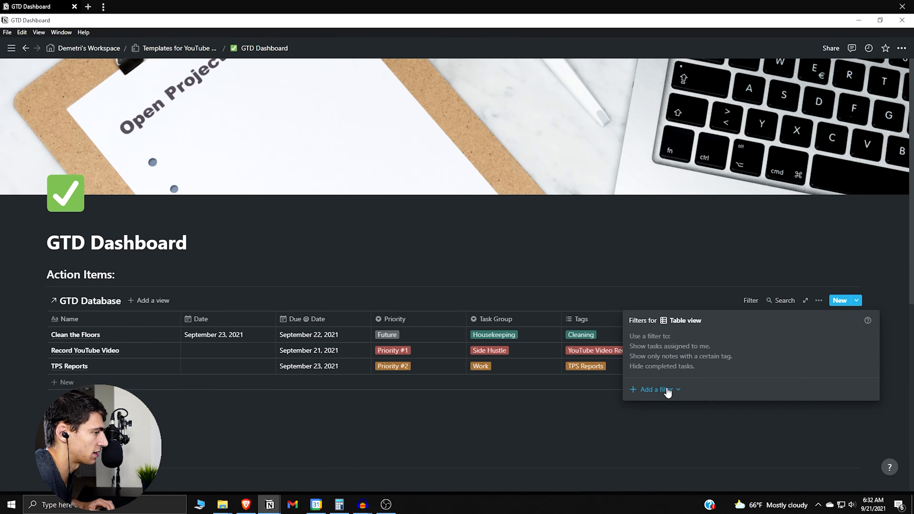
# Add a filter to the Action Items database that shows only tasks where Date is not empty
pyautogui.click(653, 386)
pyautogui.click(663, 406)
pyautogui.click(685, 340)
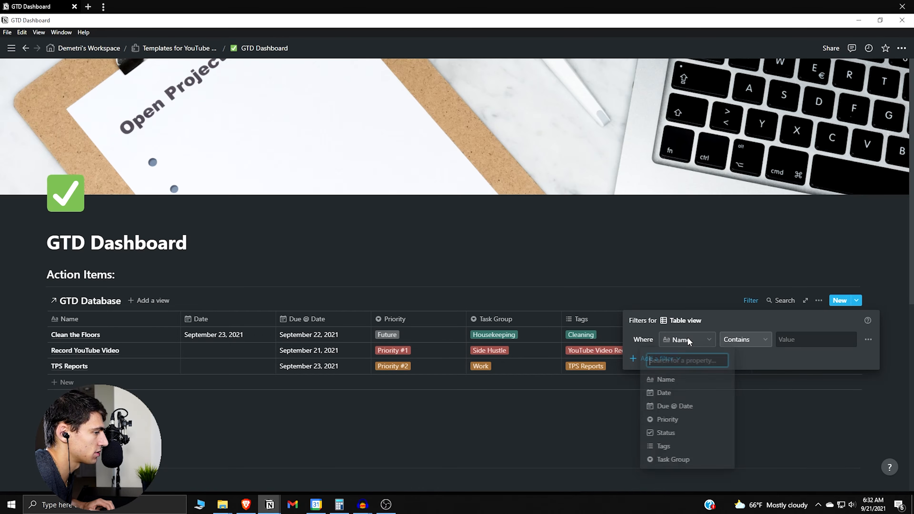
pyautogui.click(662, 392)
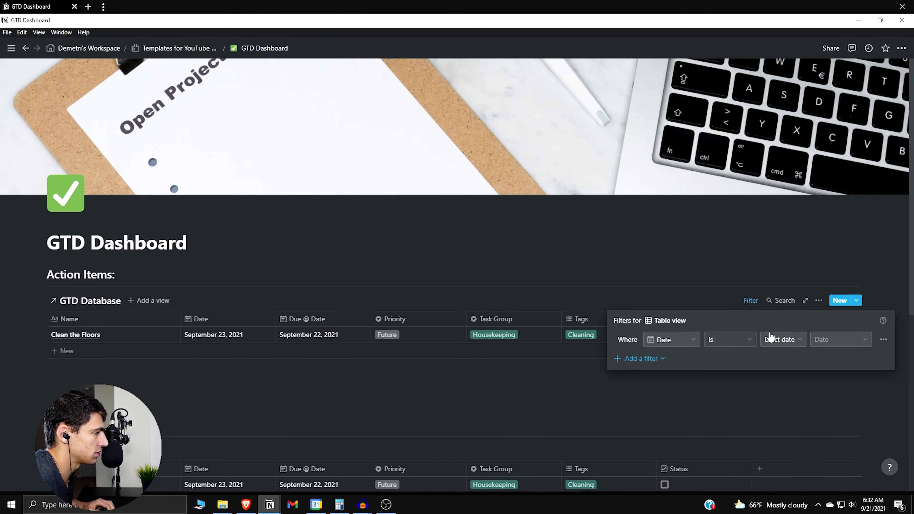
pyautogui.click(786, 339)
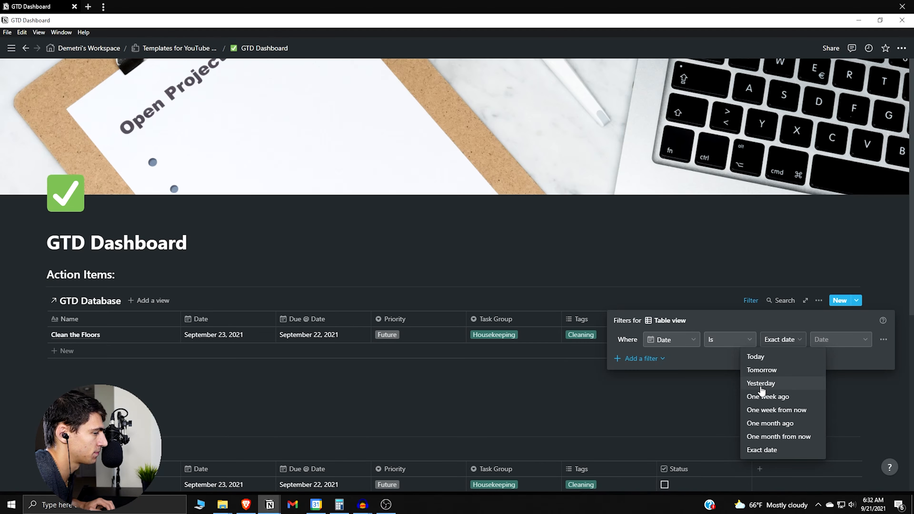
pyautogui.click(728, 342)
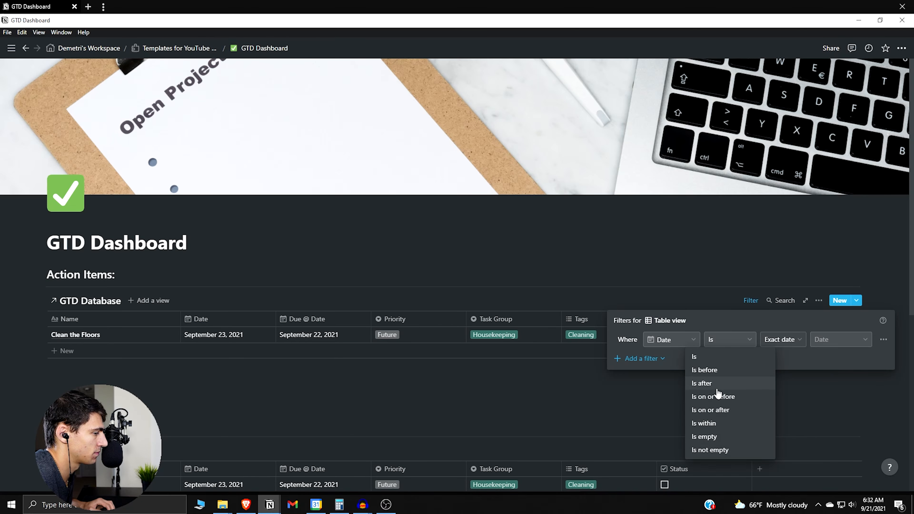
pyautogui.click(709, 450)
# Add an And filter group to the Action Items database with the condition Priority is Priority #1
pyautogui.click(648, 359)
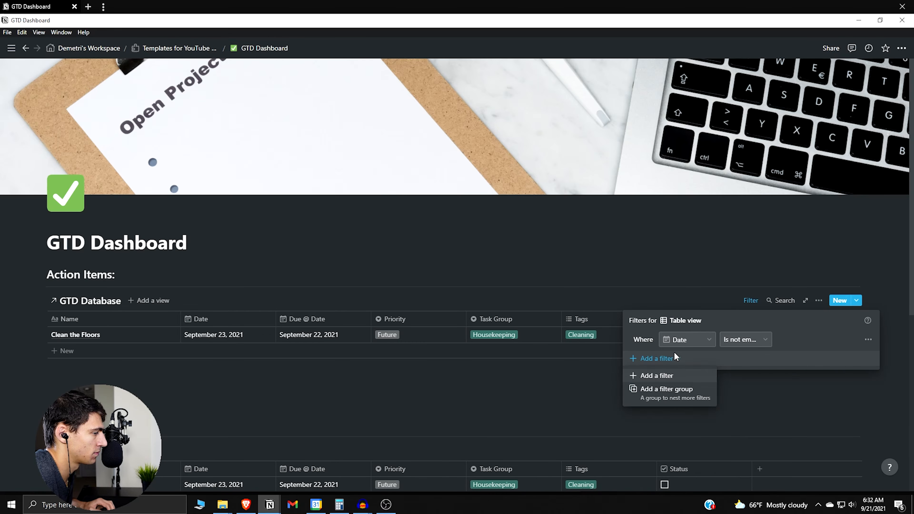
pyautogui.click(662, 391)
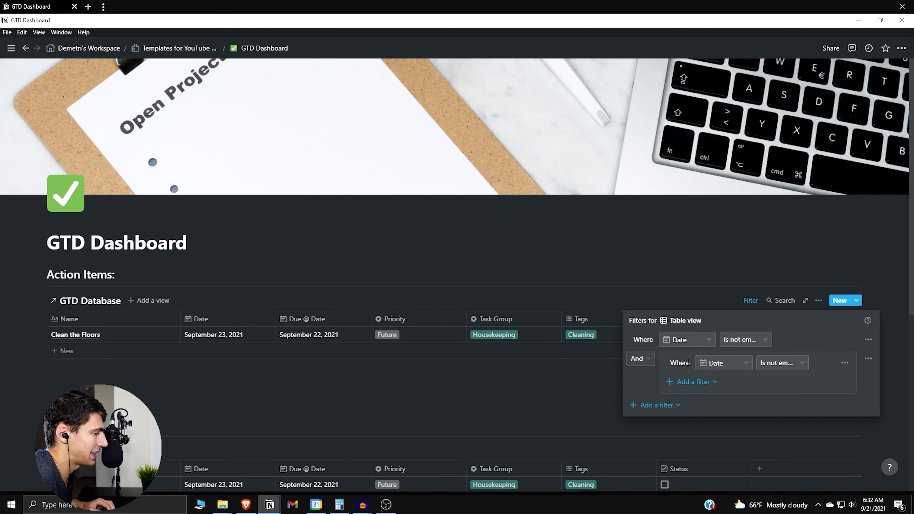
pyautogui.click(637, 360)
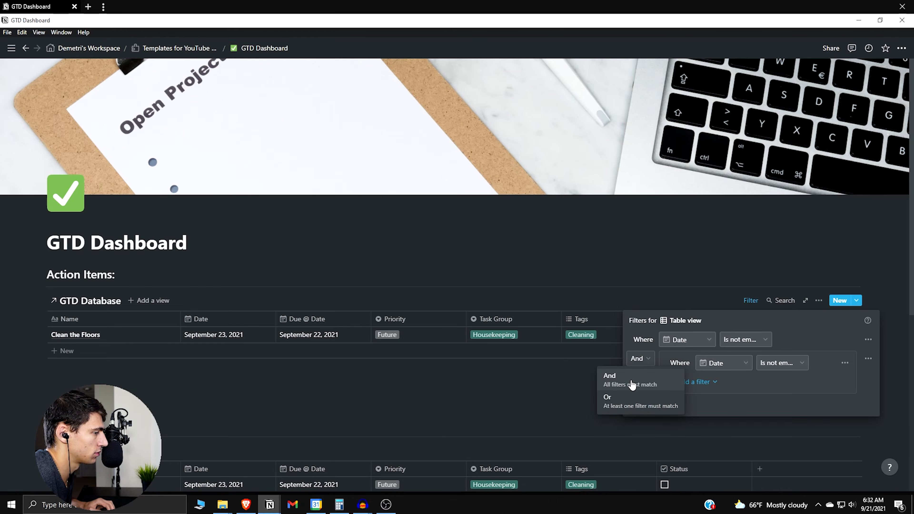
pyautogui.click(633, 385)
pyautogui.click(711, 363)
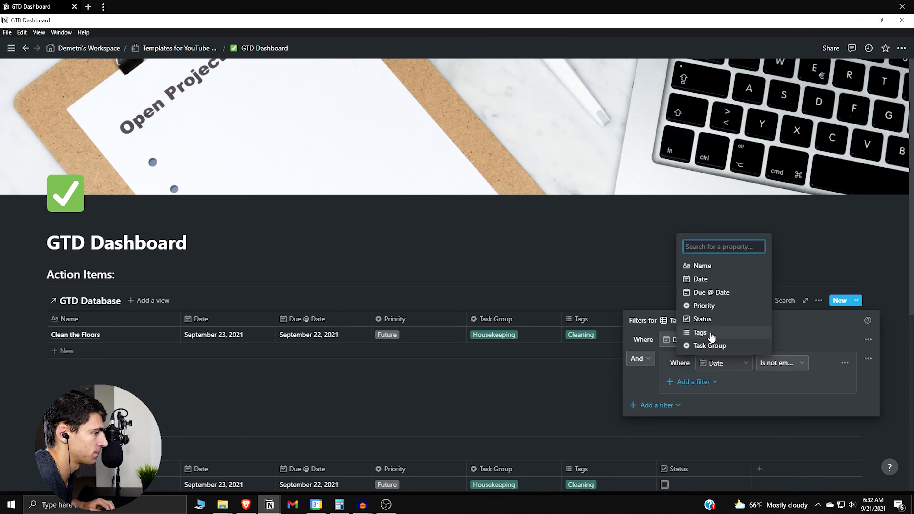
pyautogui.click(704, 305)
pyautogui.click(777, 363)
pyautogui.click(794, 381)
pyautogui.click(810, 363)
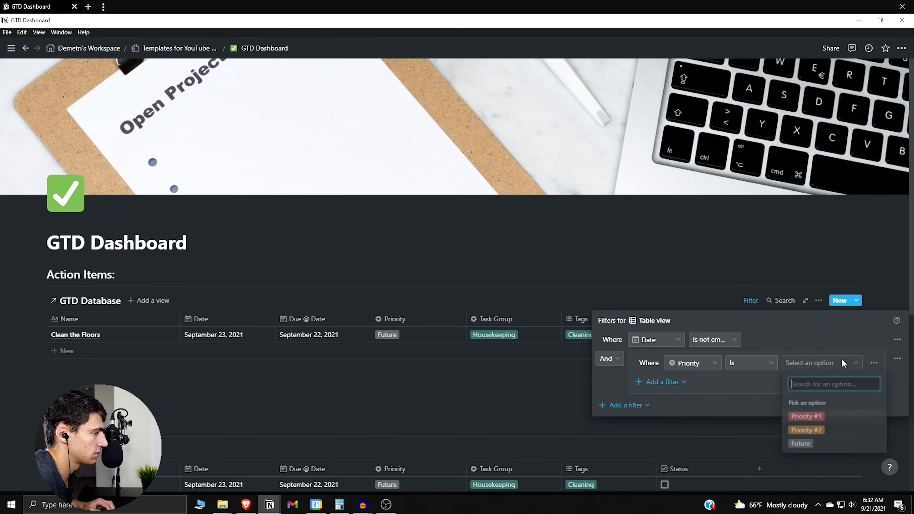
pyautogui.click(808, 417)
# Add an Or condition to the filter group for Priority is Priority #2
pyautogui.click(660, 381)
pyautogui.click(665, 399)
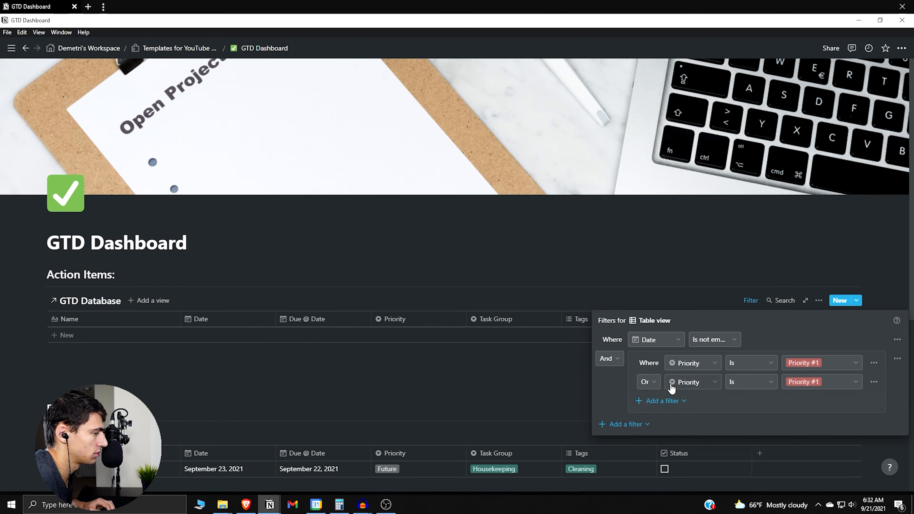
pyautogui.click(810, 382)
pyautogui.click(805, 449)
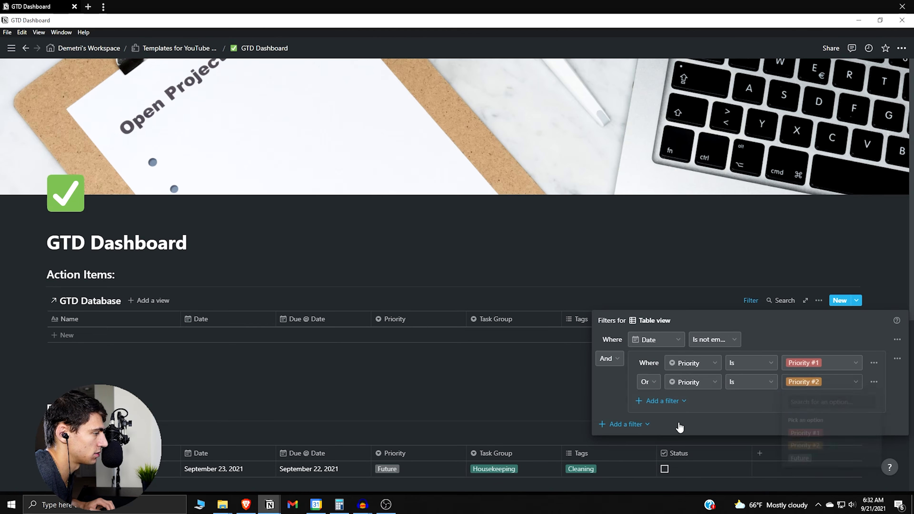
pyautogui.click(432, 386)
# Review the Action Items filter conditions and the Date values of the tasks in the Capture Inbox
pyautogui.scroll(-3, 400, 365)
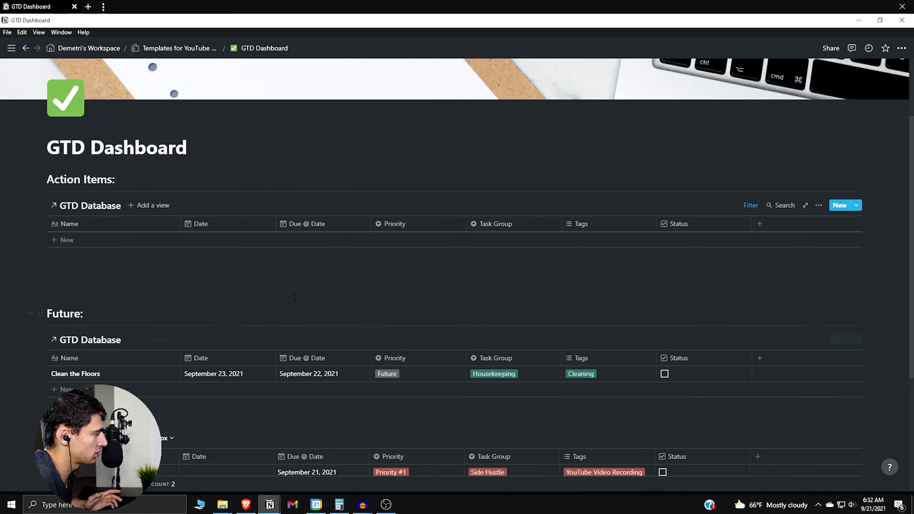
pyautogui.scroll(-4, 275, 288)
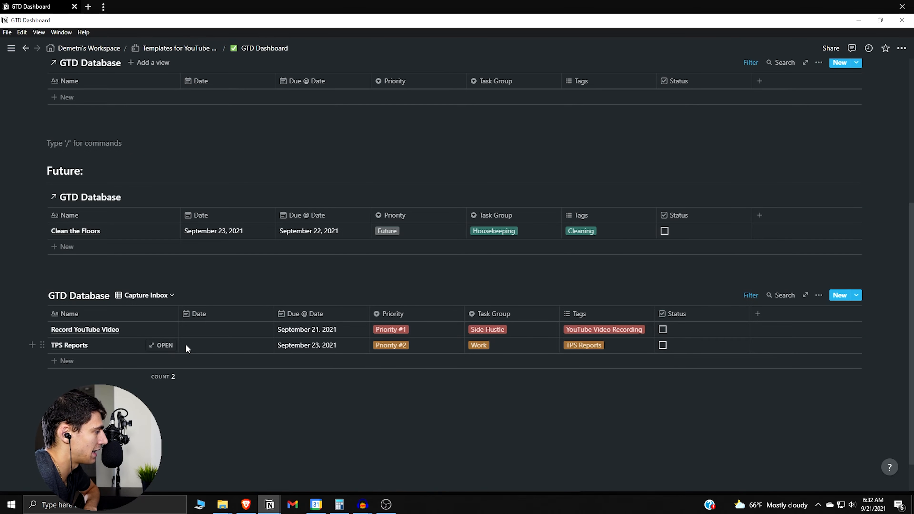
pyautogui.scroll(5, 220, 324)
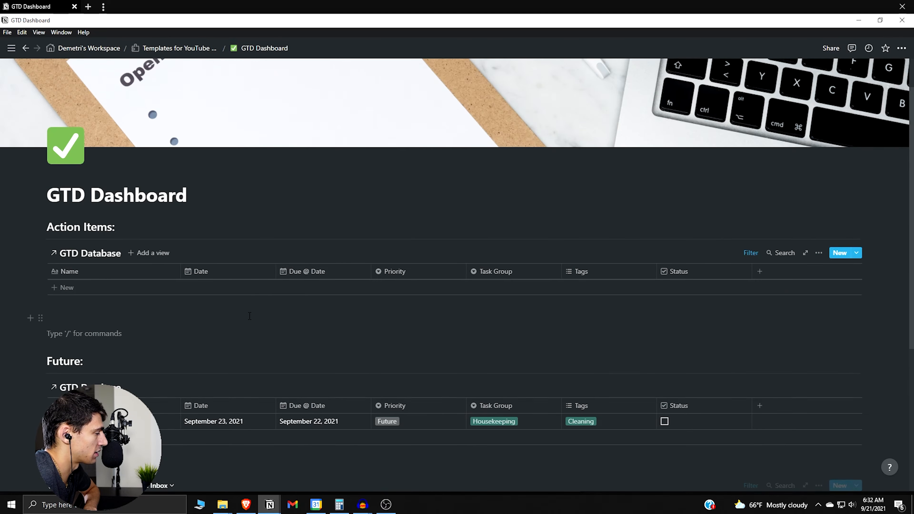
pyautogui.click(750, 252)
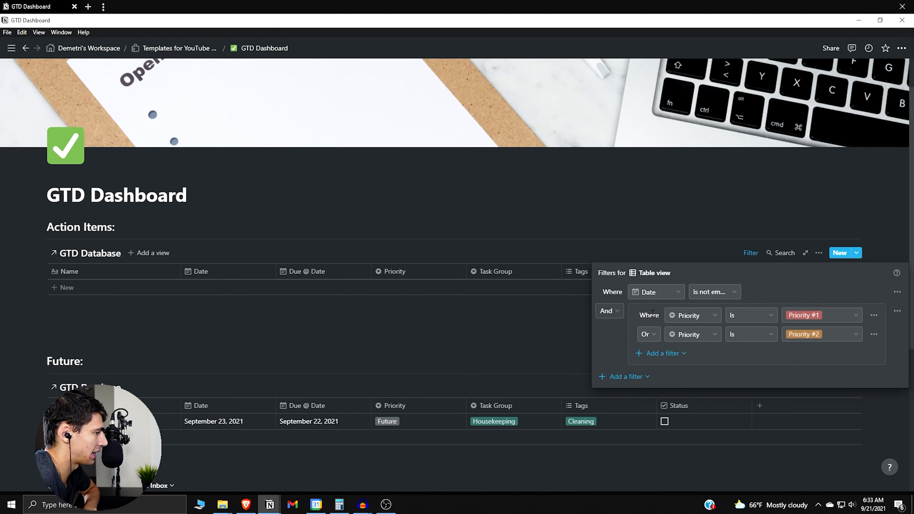
pyautogui.click(455, 344)
pyautogui.scroll(-6, 369, 326)
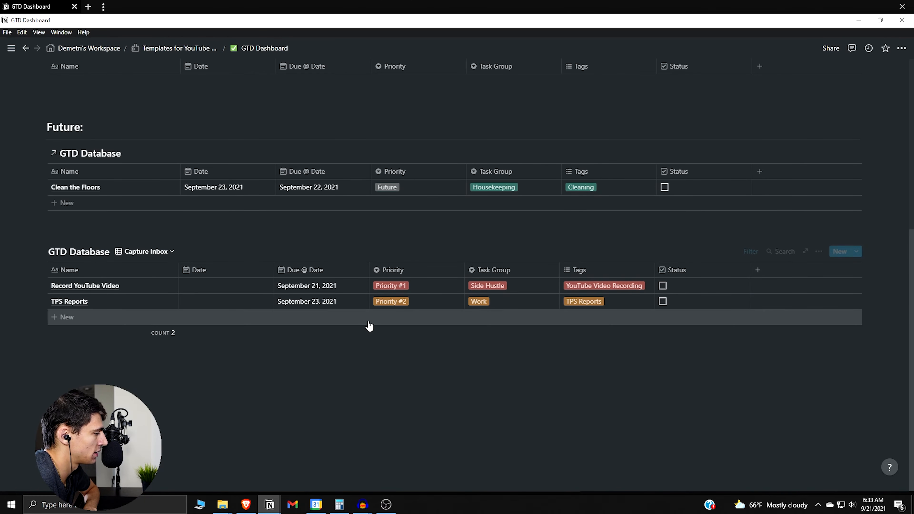
# In the Capture Inbox, set the Date of Record YouTube Video to September 21, 2021 and of TPS Reports to September 22, 2021
pyautogui.scroll(1, 271, 324)
pyautogui.click(222, 334)
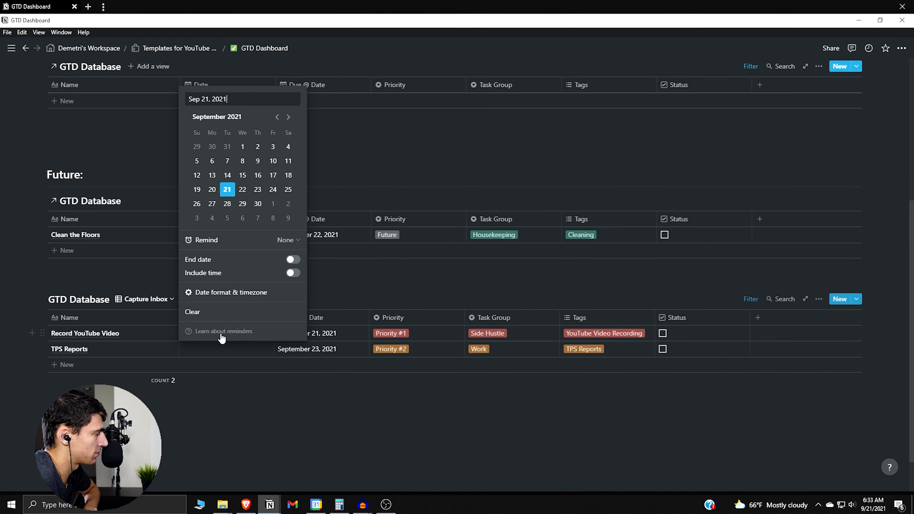
pyautogui.press('Escape')
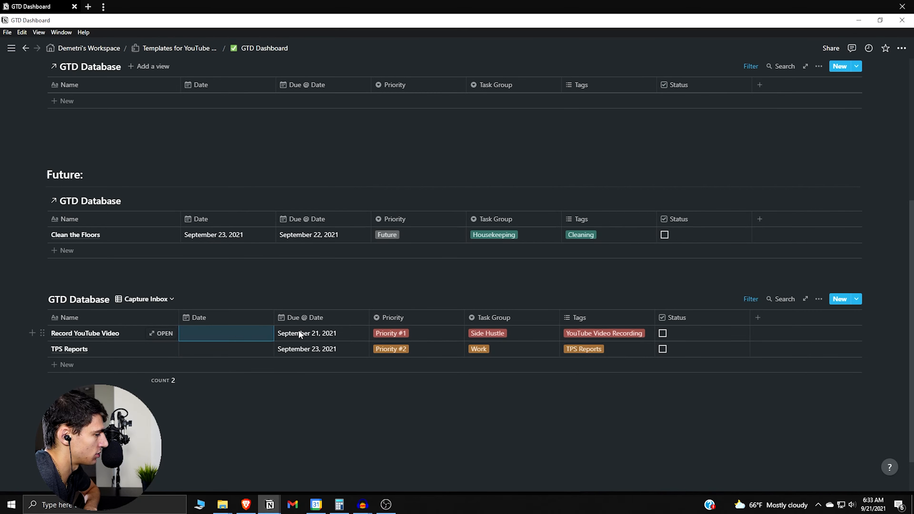
pyautogui.click(234, 331)
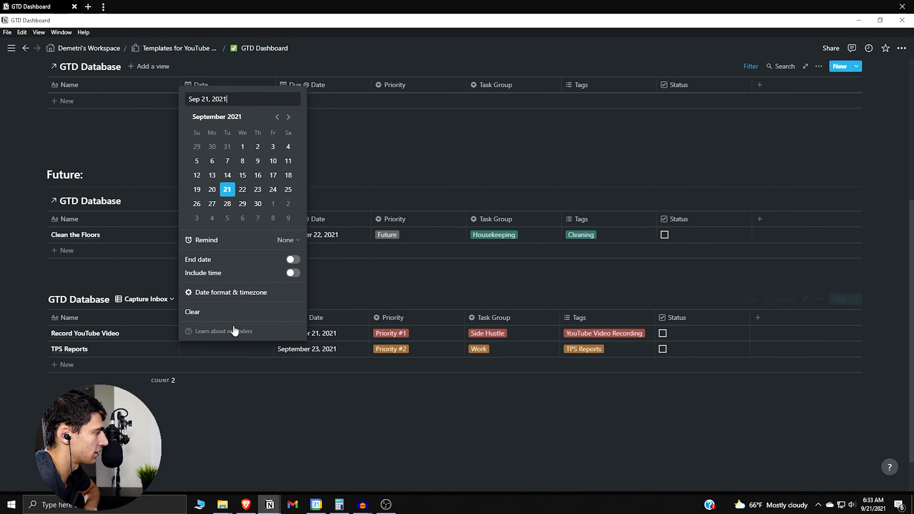
pyautogui.click(227, 189)
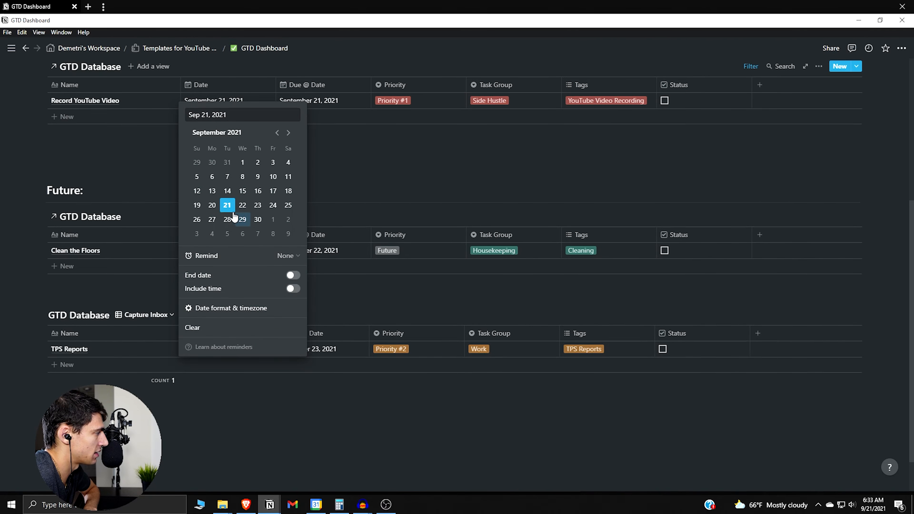
pyautogui.click(242, 205)
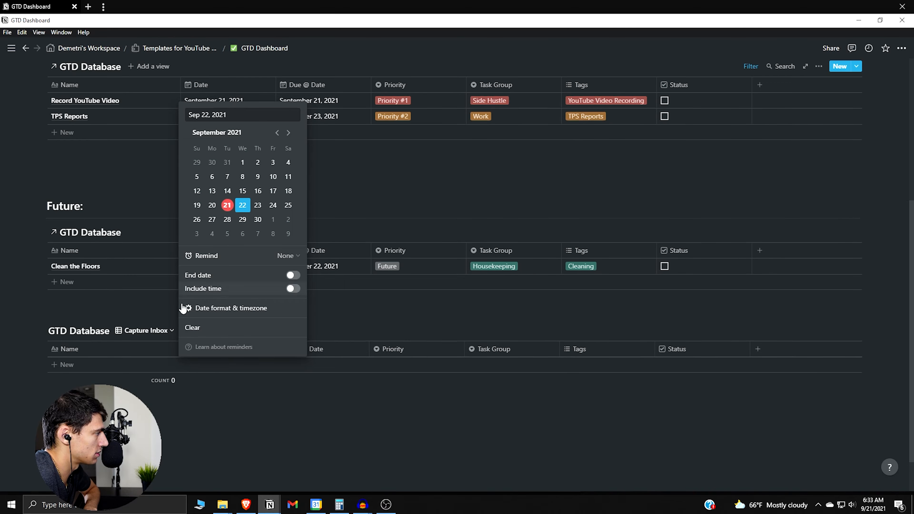
pyautogui.press('Escape')
# Add an And filter outside the group in the Action Items database so that Status is not checked
pyautogui.scroll(3, 309, 191)
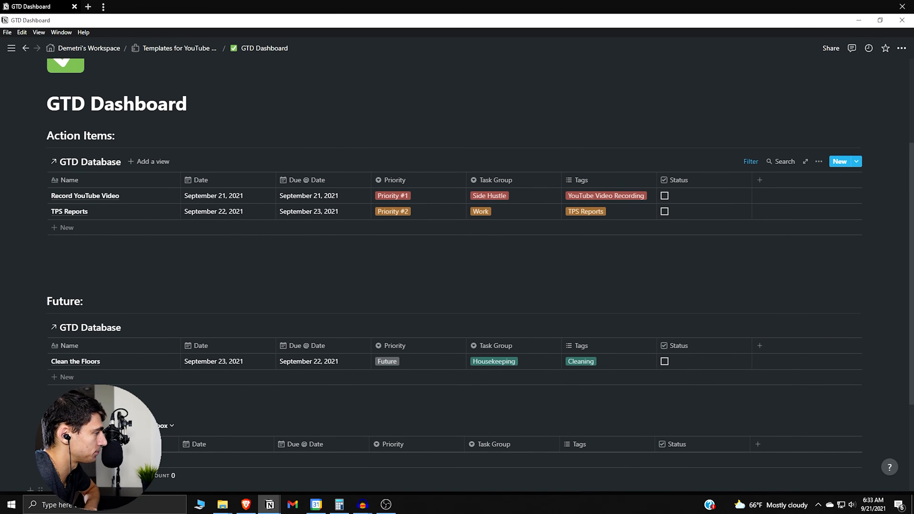
pyautogui.scroll(3, 622, 166)
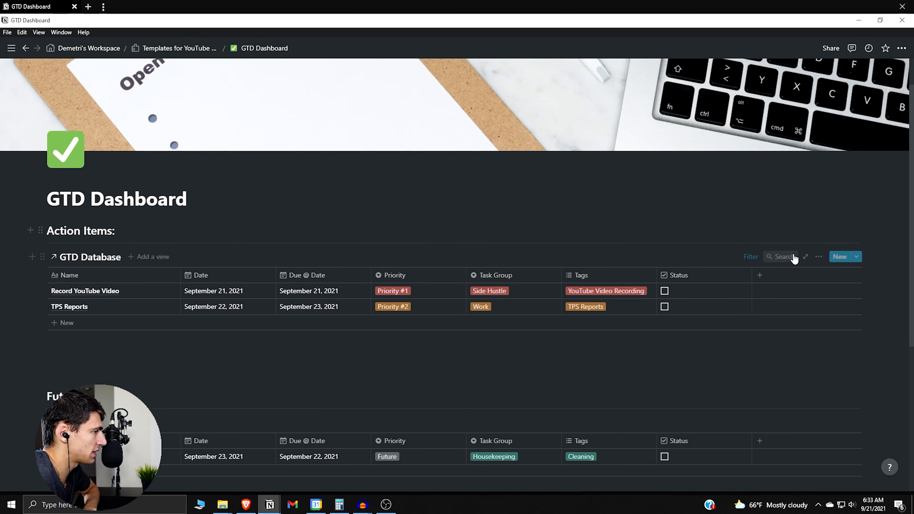
pyautogui.click(750, 257)
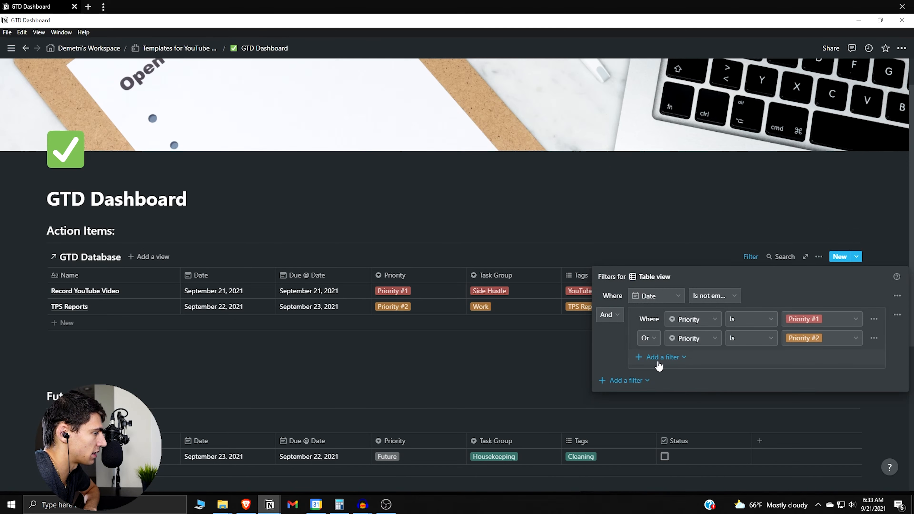
pyautogui.click(634, 381)
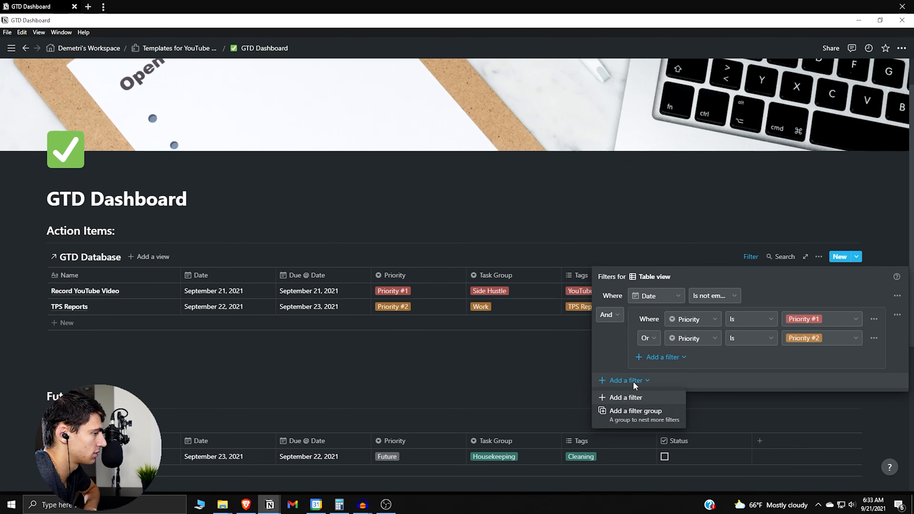
pyautogui.click(641, 395)
pyautogui.click(696, 380)
pyautogui.click(660, 380)
pyautogui.click(644, 339)
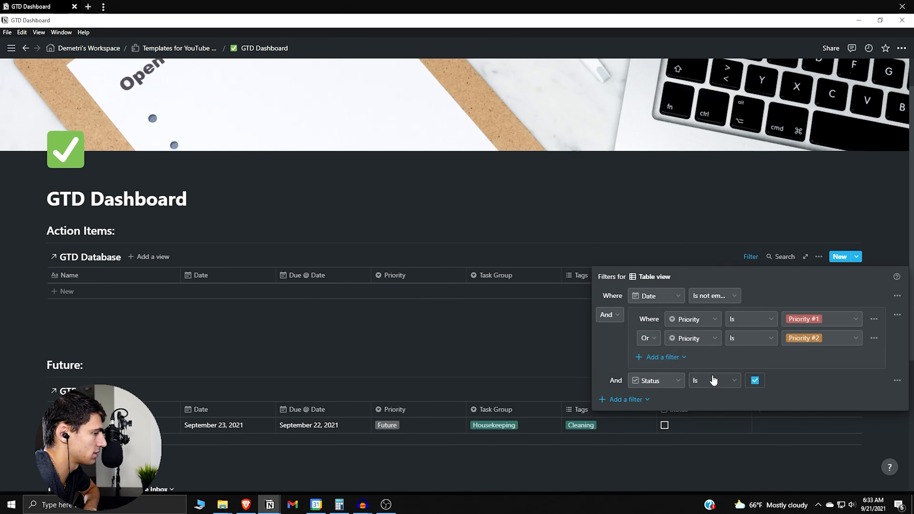
pyautogui.click(732, 384)
pyautogui.click(708, 415)
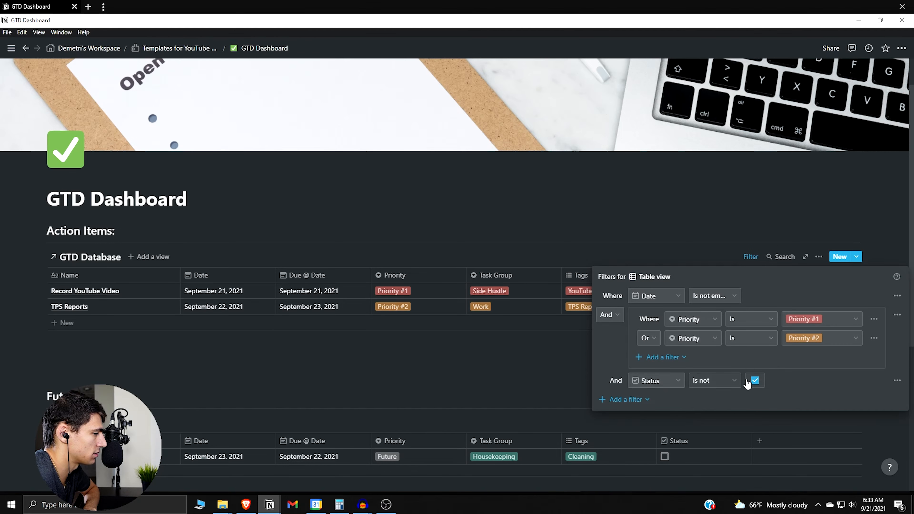
pyautogui.click(373, 364)
# Add a filter to the Future database so that Status is not checked
pyautogui.scroll(-1, 373, 365)
pyautogui.click(752, 375)
pyautogui.click(657, 451)
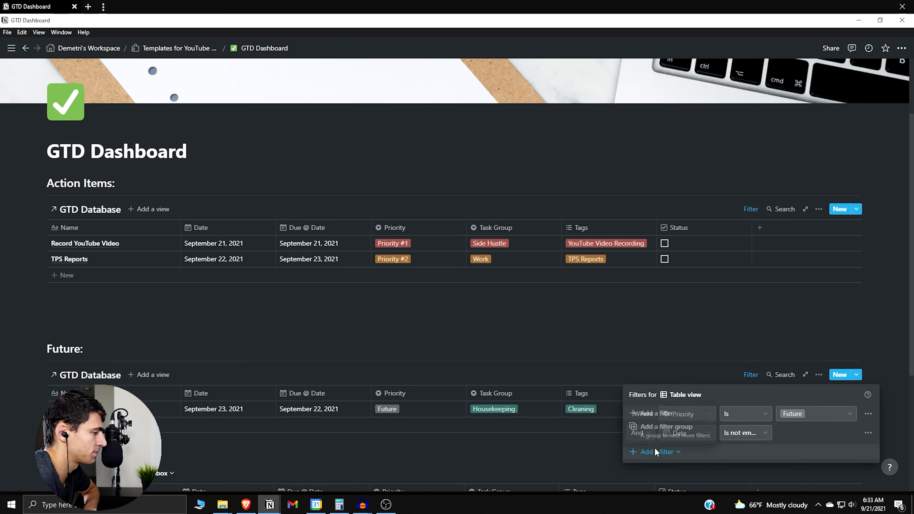
pyautogui.click(665, 417)
pyautogui.click(676, 450)
pyautogui.click(669, 406)
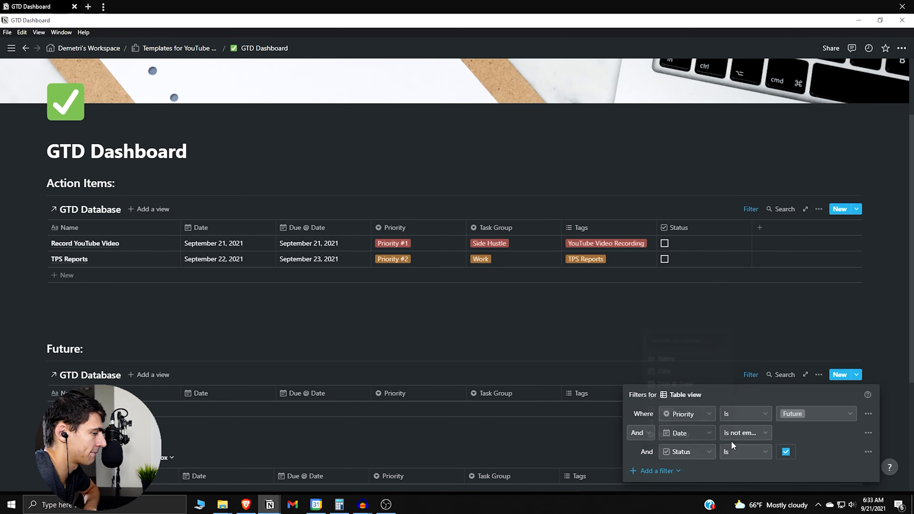
pyautogui.click(786, 454)
pyautogui.click(686, 356)
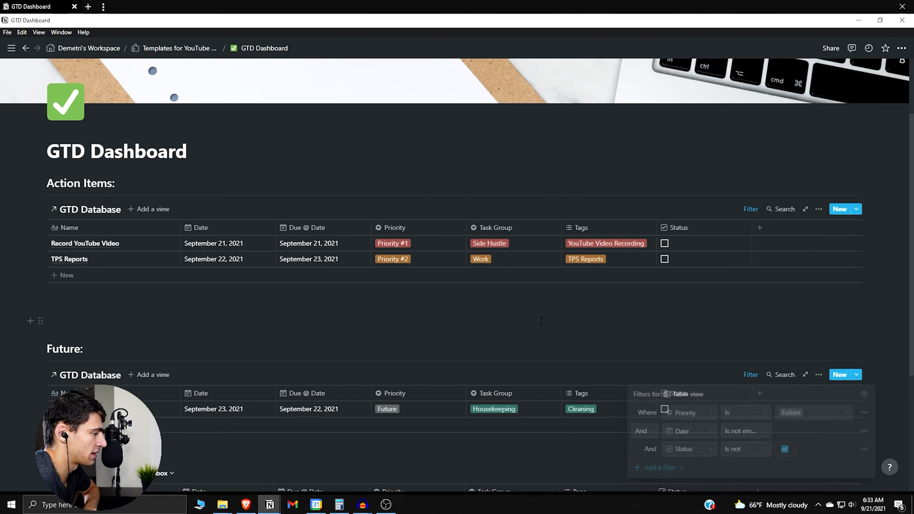
# Test the Future filter by checking the Status of Clean the Floors, and undo the change
pyautogui.scroll(-1, 686, 356)
pyautogui.click(665, 361)
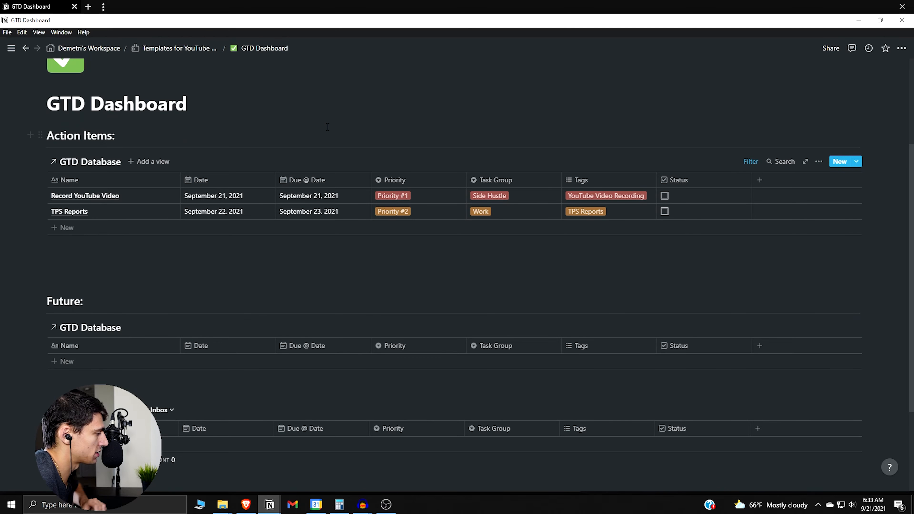
pyautogui.hotkey('ctrl', 'z')
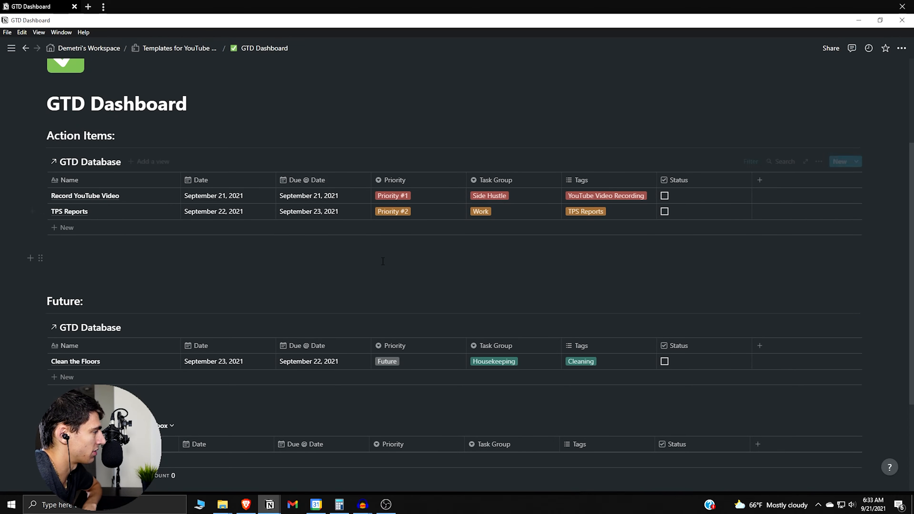
# Sort the Action Items database by Date in ascending order
pyautogui.scroll(2, 323, 192)
pyautogui.scroll(-2, 266, 312)
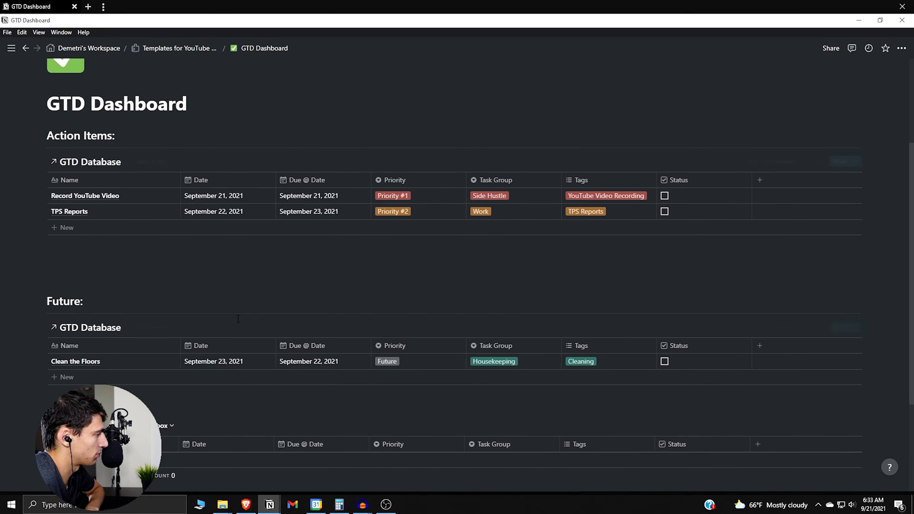
pyautogui.scroll(-2, 332, 299)
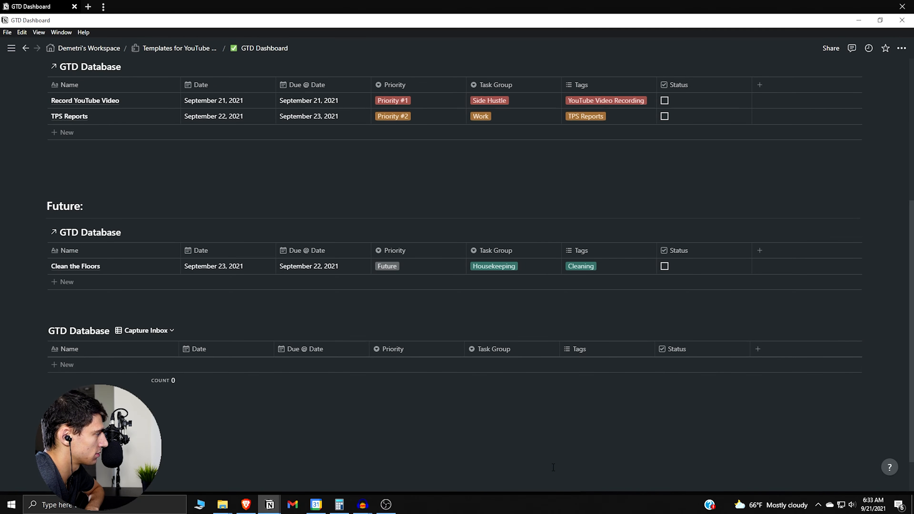
pyautogui.scroll(2, 360, 288)
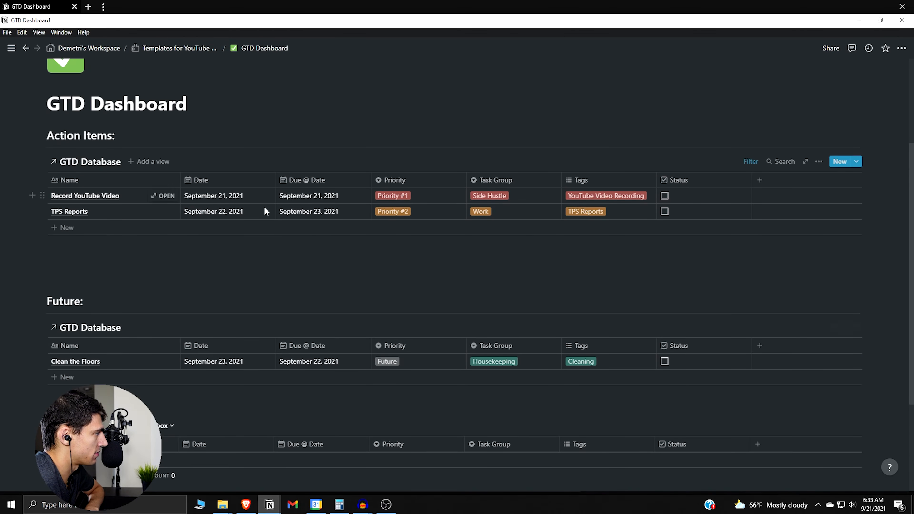
pyautogui.click(819, 162)
pyautogui.click(830, 283)
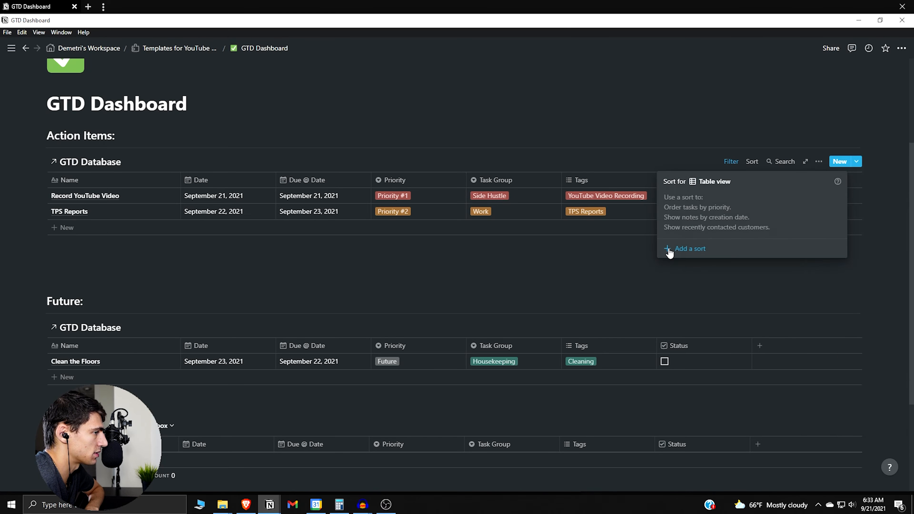
pyautogui.click(682, 252)
pyautogui.click(697, 201)
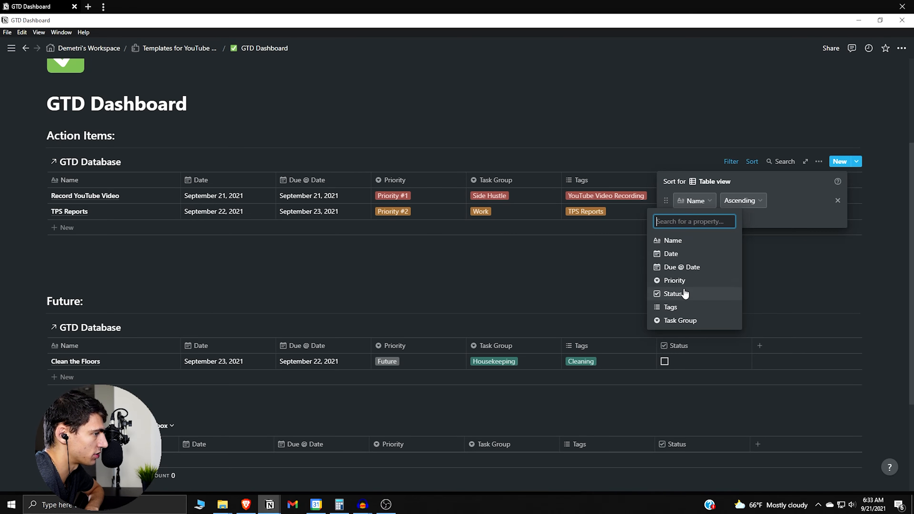
pyautogui.click(680, 253)
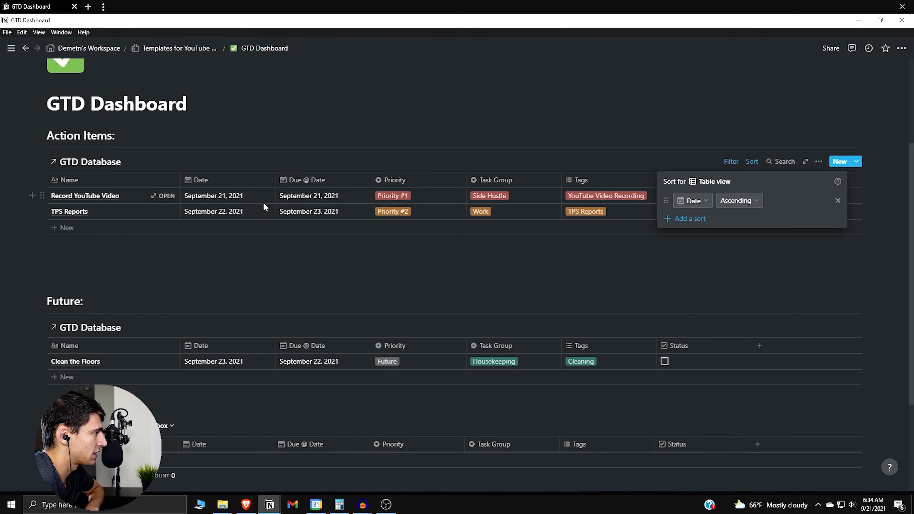
# Add a second sort to the Action Items database by Priority in ascending order
pyautogui.click(716, 218)
pyautogui.click(694, 221)
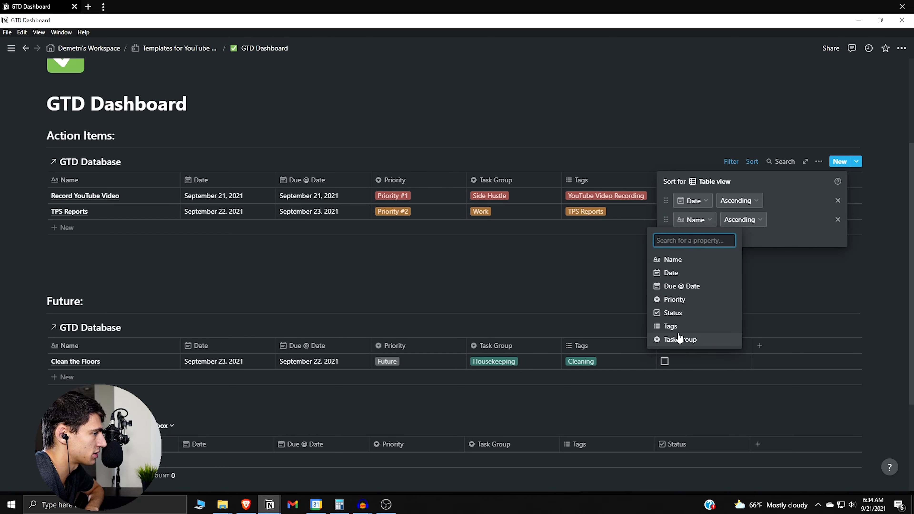
pyautogui.click(690, 301)
pyautogui.click(732, 221)
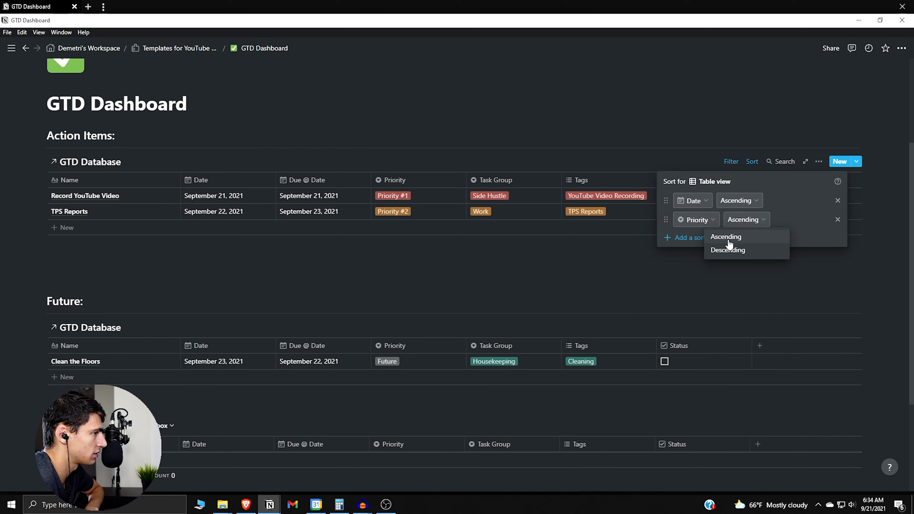
pyautogui.click(370, 270)
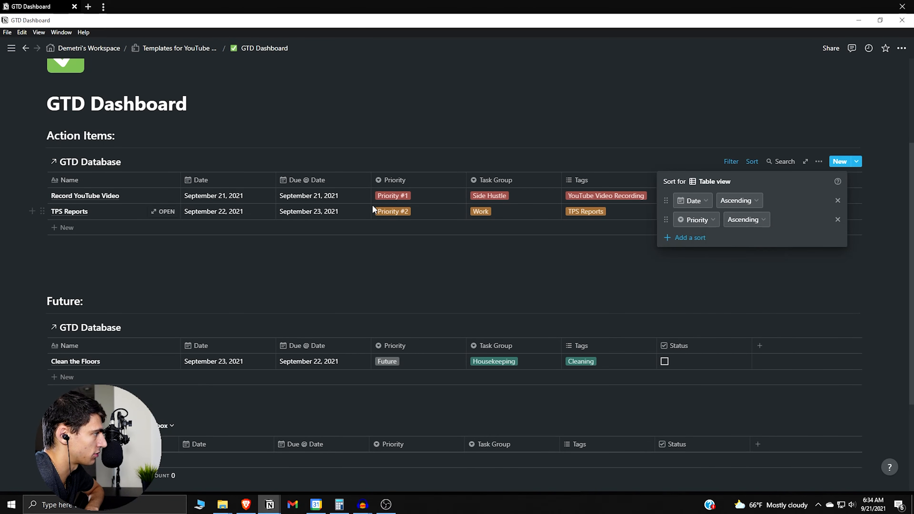
# Set the Date of TPS Reports to September 21, 2021 in the Action Items database
pyautogui.click(246, 206)
pyautogui.click(240, 208)
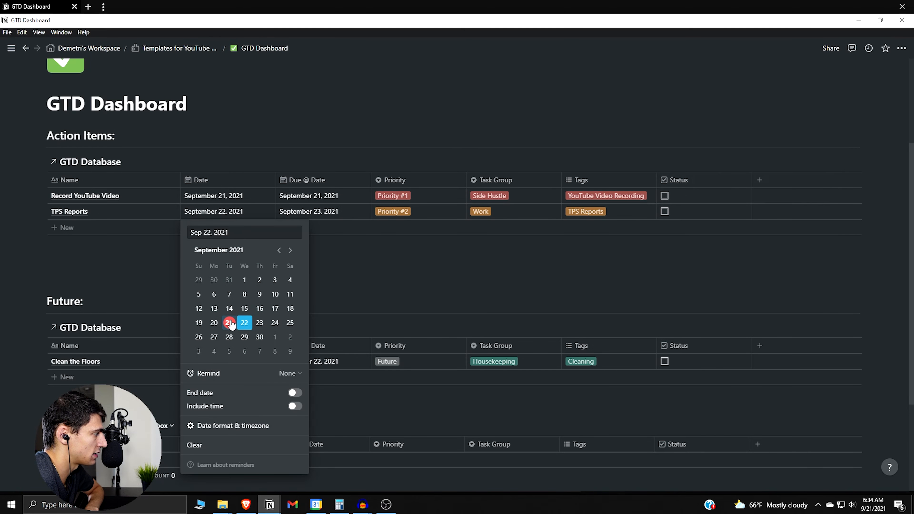
pyautogui.click(388, 286)
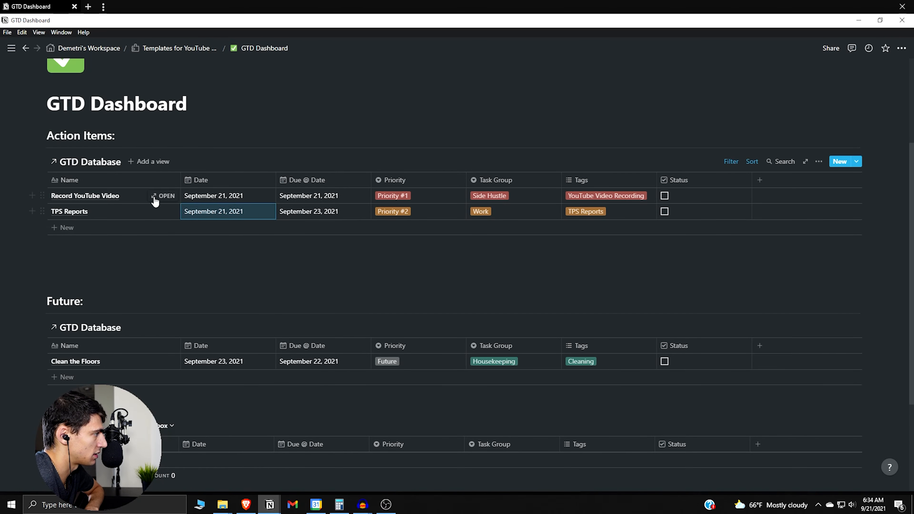
# Test the sort order by changing the Date of TPS Reports to September 20, 2021, and restore September 21, 2021
pyautogui.click(206, 213)
pyautogui.click(215, 322)
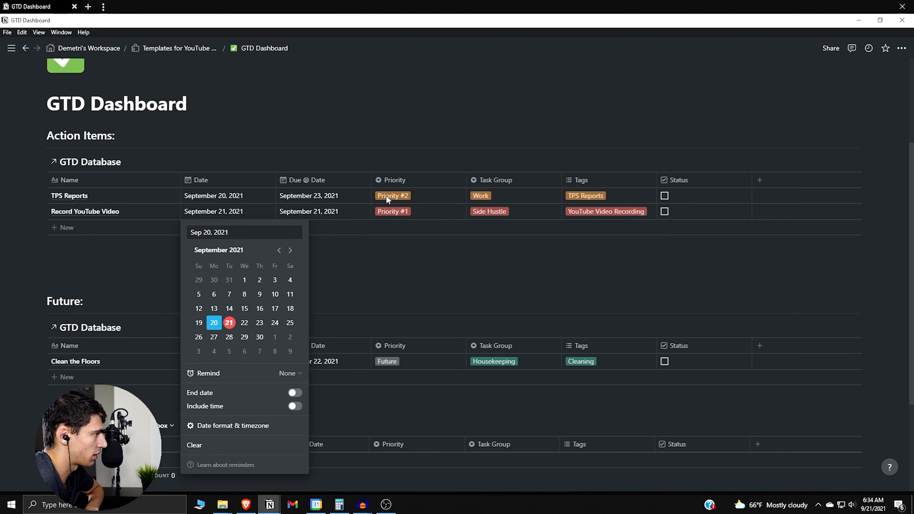
pyautogui.click(229, 322)
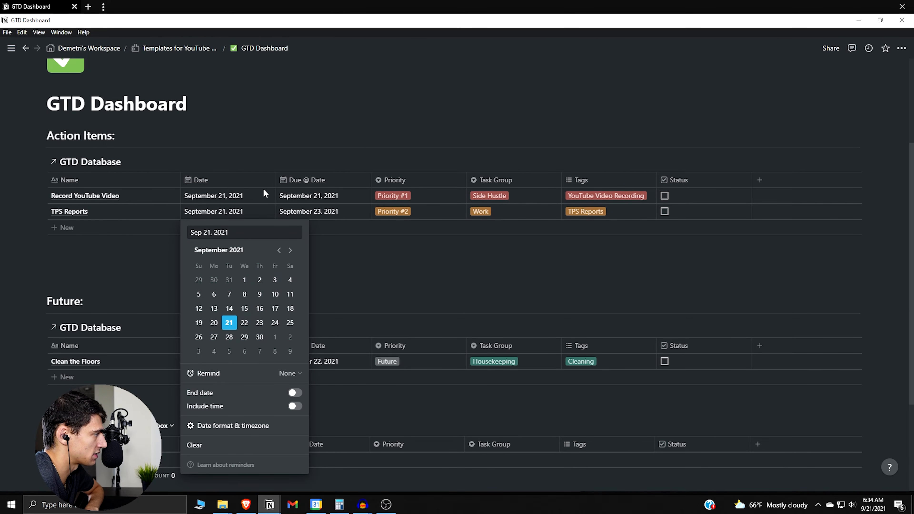
pyautogui.click(374, 199)
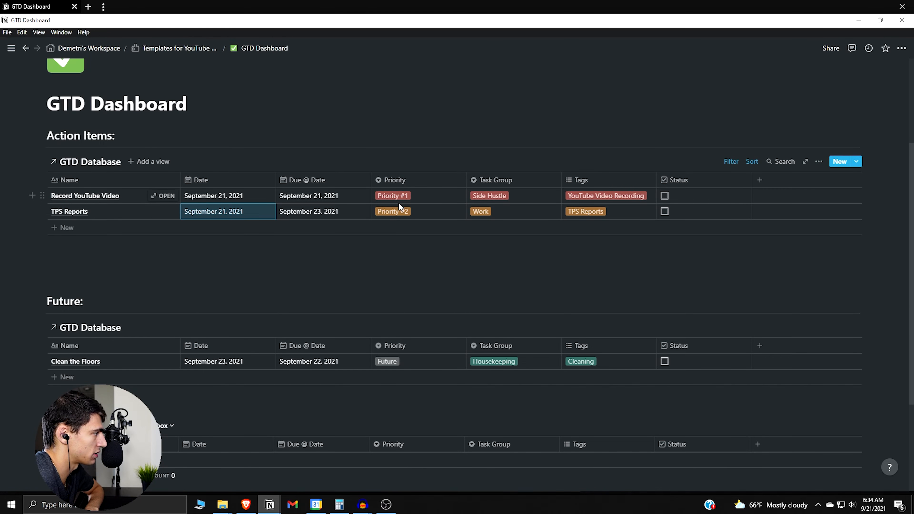
# Add an entry named Example Task to the Action Items database with Task Group Side Hustle and Priority #2
pyautogui.click(129, 229)
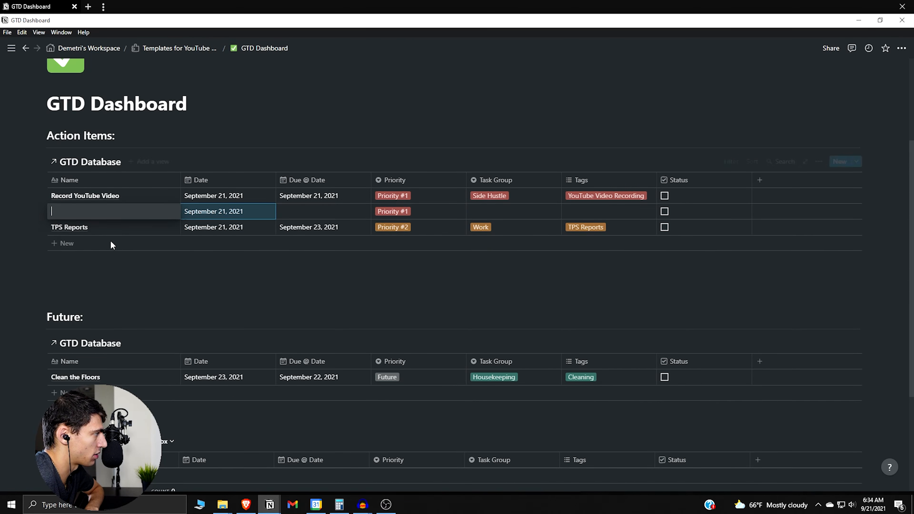
pyautogui.click(171, 212)
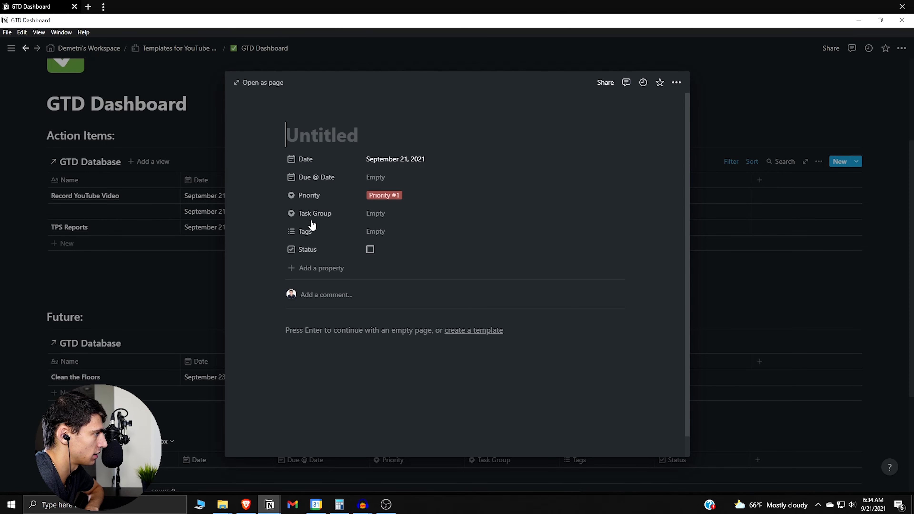
pyautogui.write('Example Task')
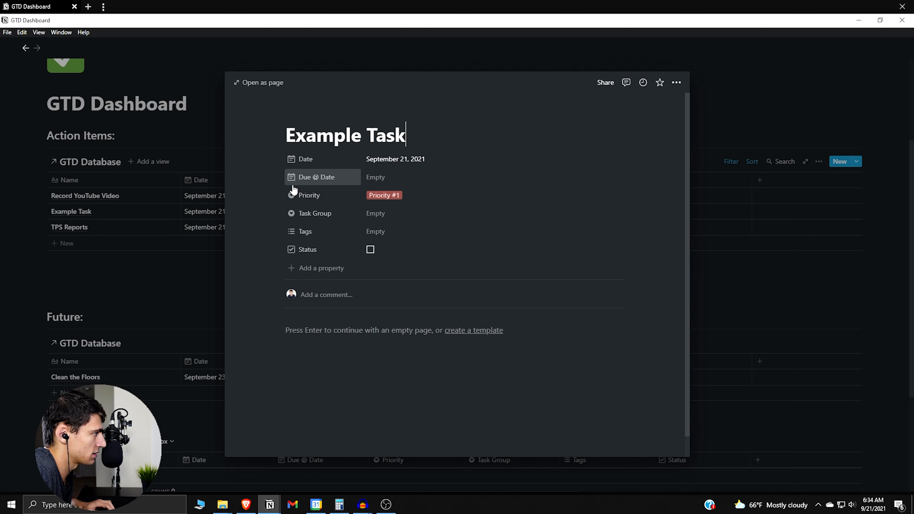
pyautogui.click(374, 213)
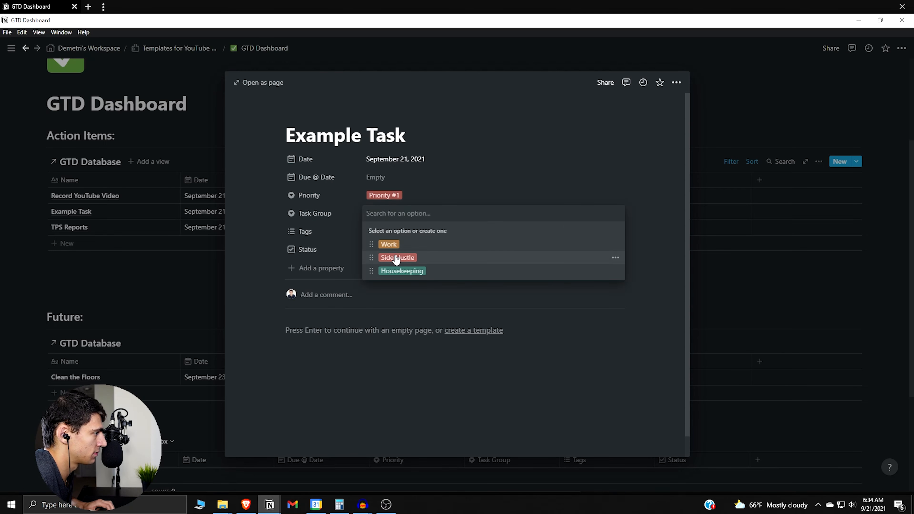
pyautogui.click(387, 257)
pyautogui.click(383, 195)
pyautogui.click(393, 239)
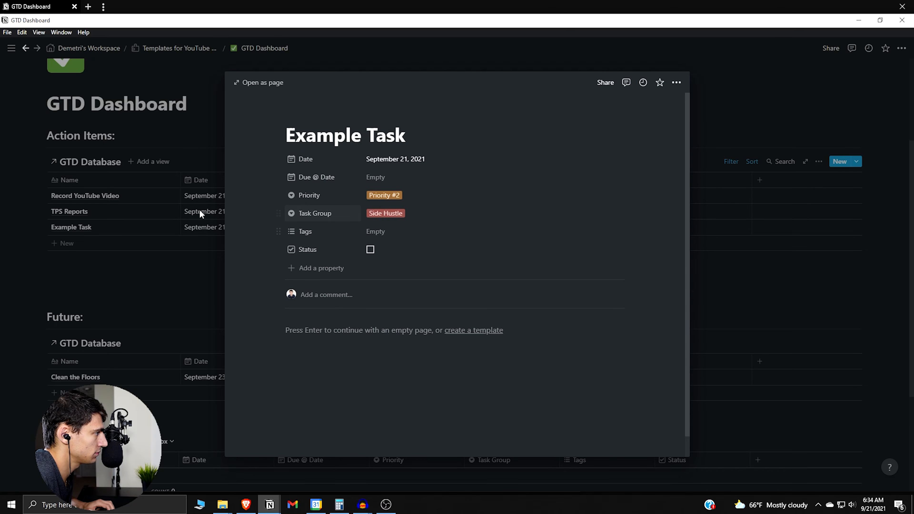
pyautogui.click(192, 210)
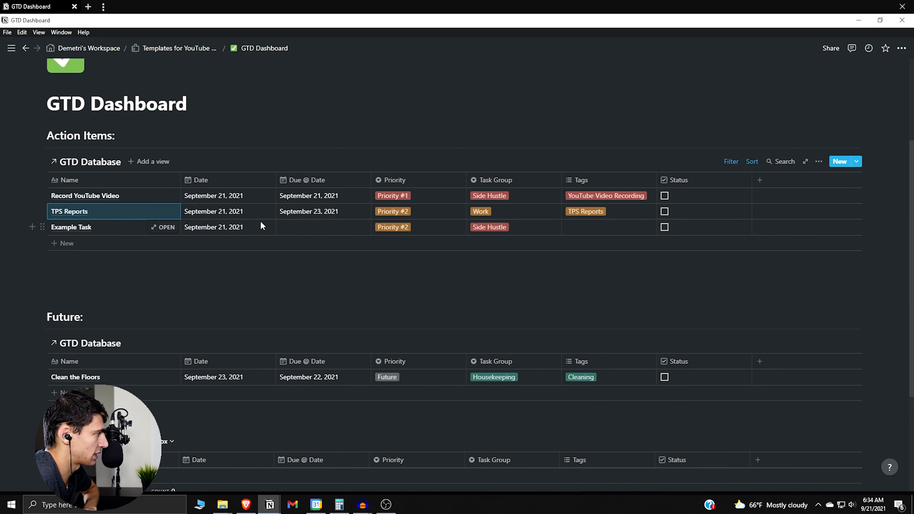
# Set the Due @ Date of Example Task to September 23, 2021, keeping its Date as is
pyautogui.click(223, 226)
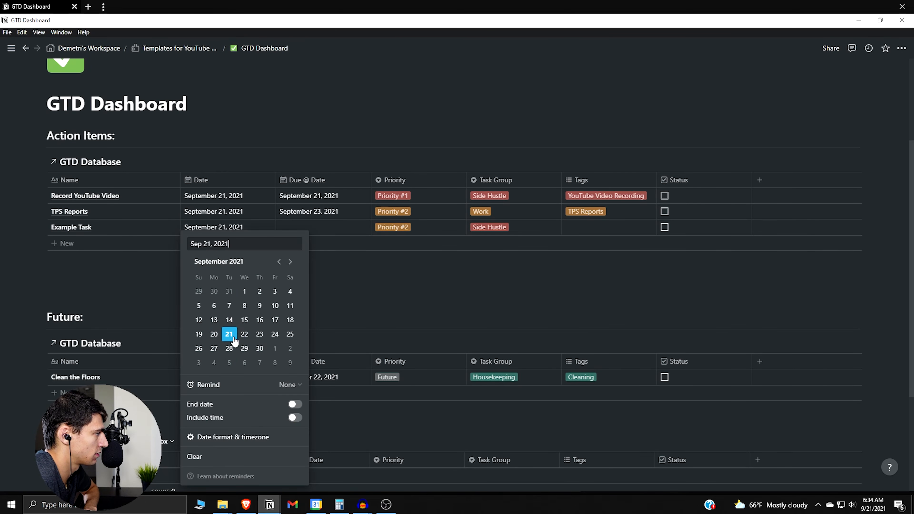
pyautogui.click(231, 220)
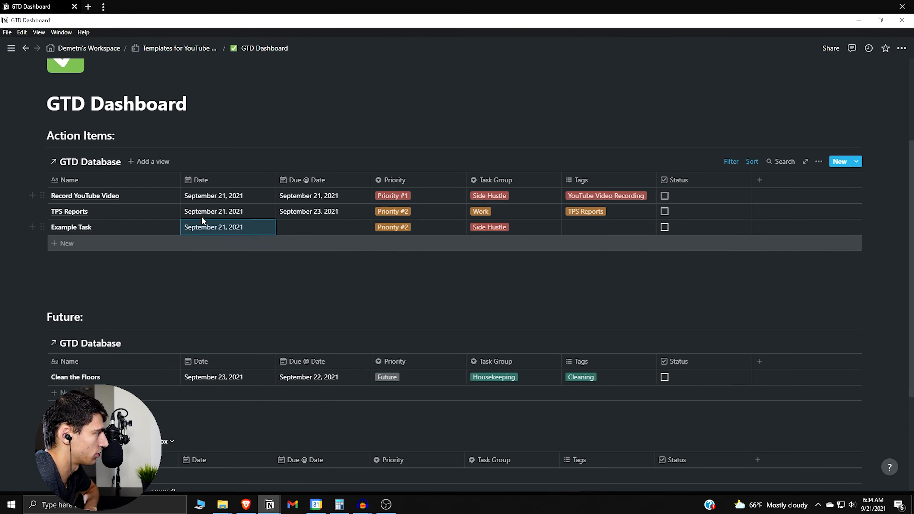
pyautogui.click(284, 230)
pyautogui.click(354, 334)
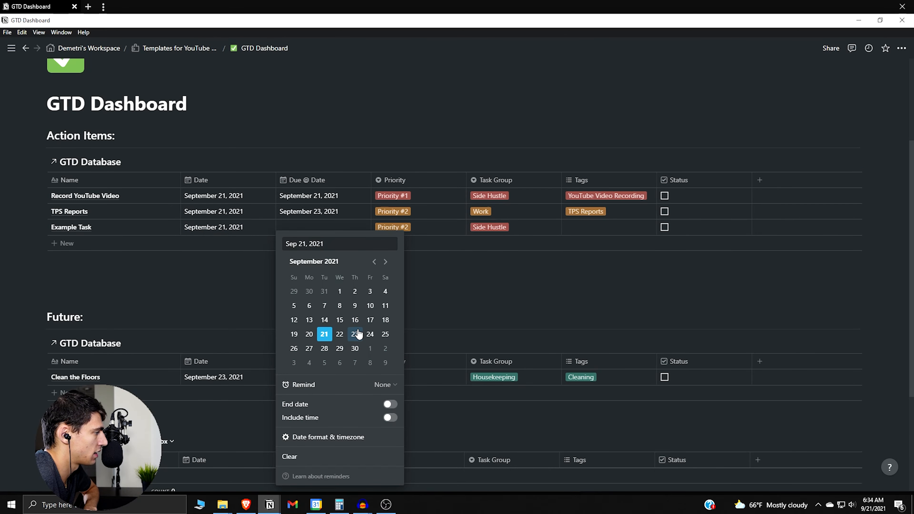
pyautogui.click(306, 175)
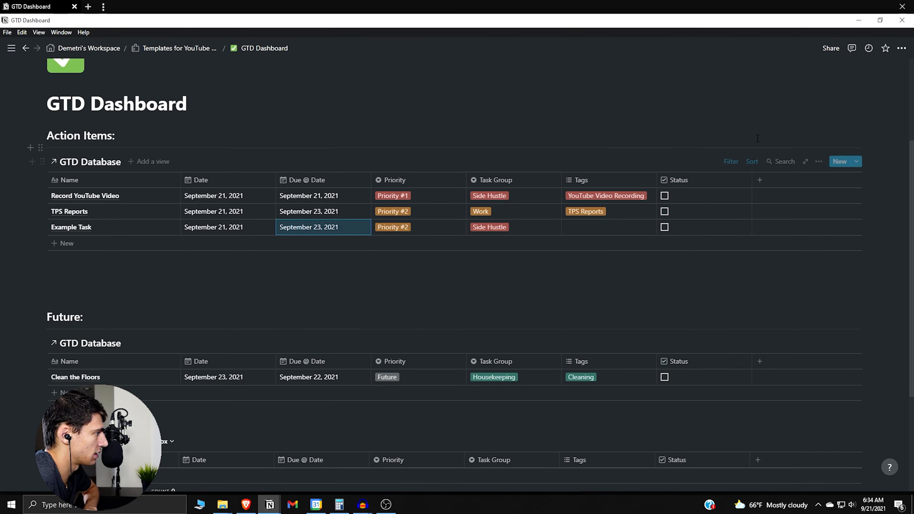
# Add a third sort to the Action Items database by Due @ Date in ascending order
pyautogui.click(731, 162)
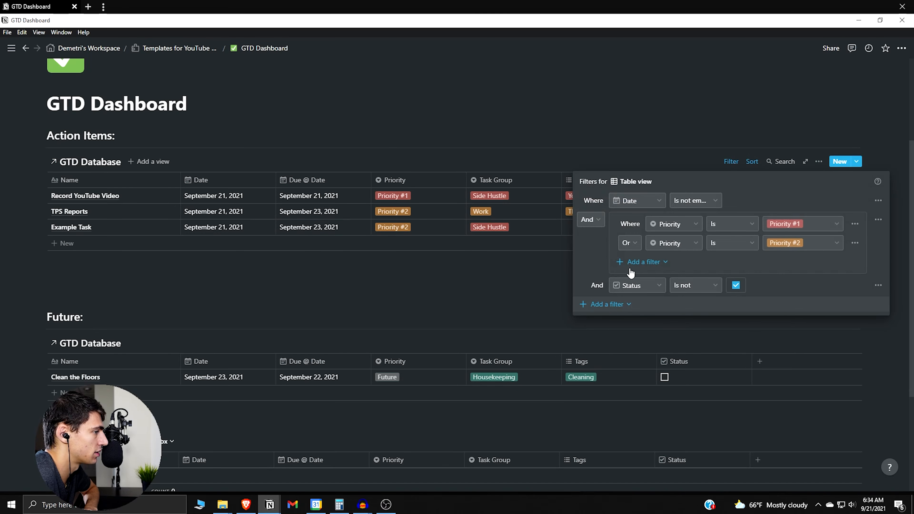
pyautogui.click(755, 154)
pyautogui.click(753, 162)
pyautogui.click(685, 241)
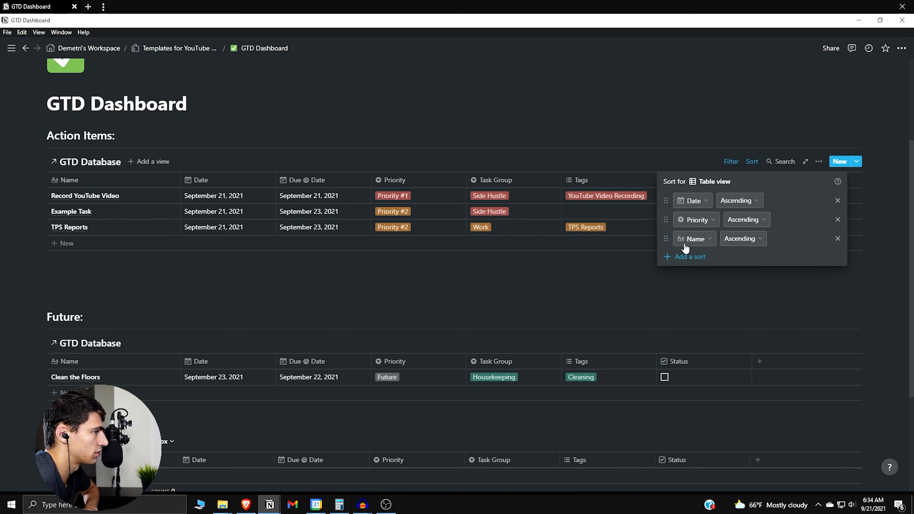
pyautogui.click(694, 238)
pyautogui.click(691, 304)
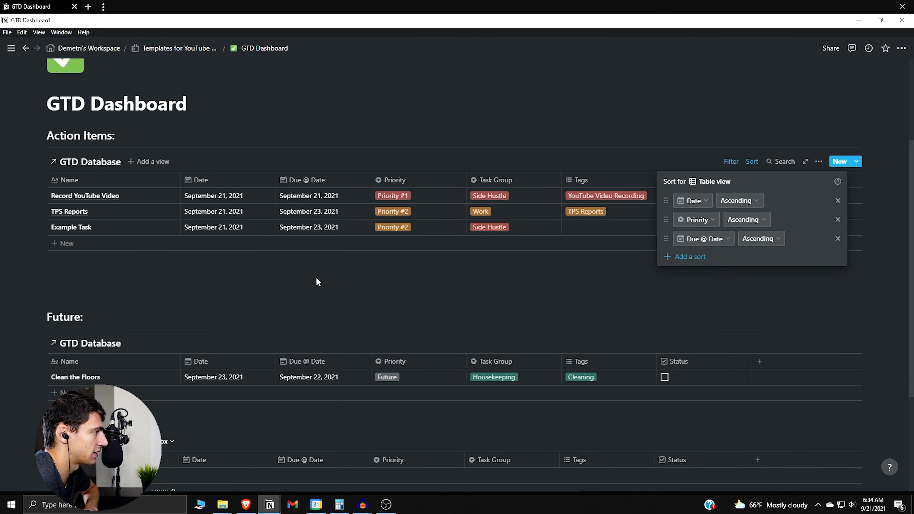
pyautogui.click(311, 314)
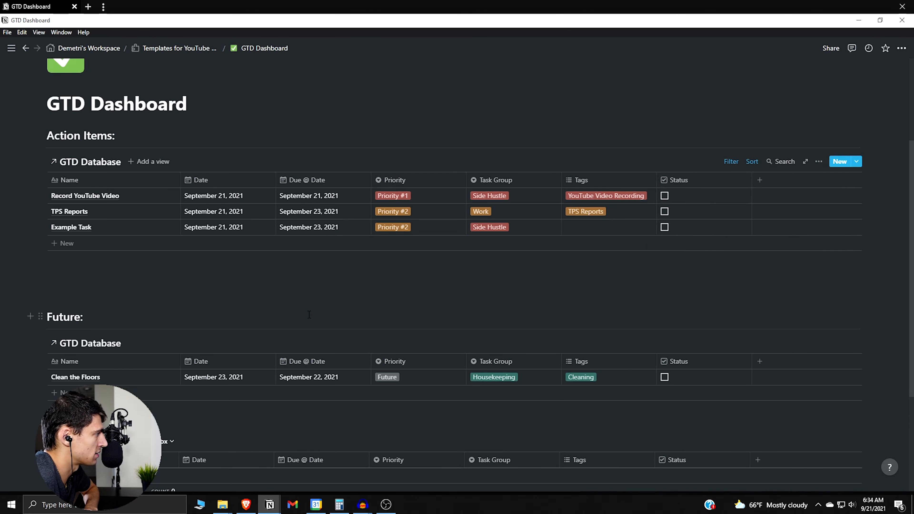
# Test the due date sort by setting Example Task's Due @ Date to September 24, 2021, and change it to September 22, 2021
pyautogui.click(308, 227)
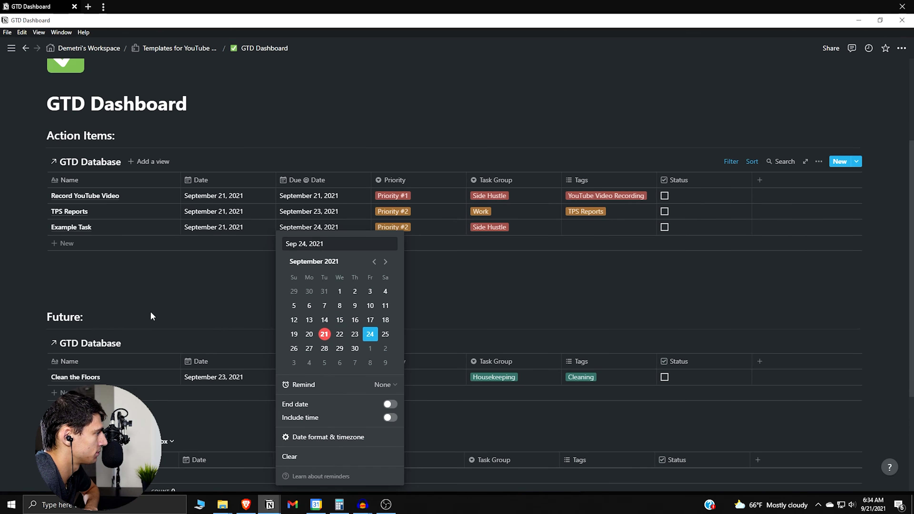
pyautogui.click(339, 334)
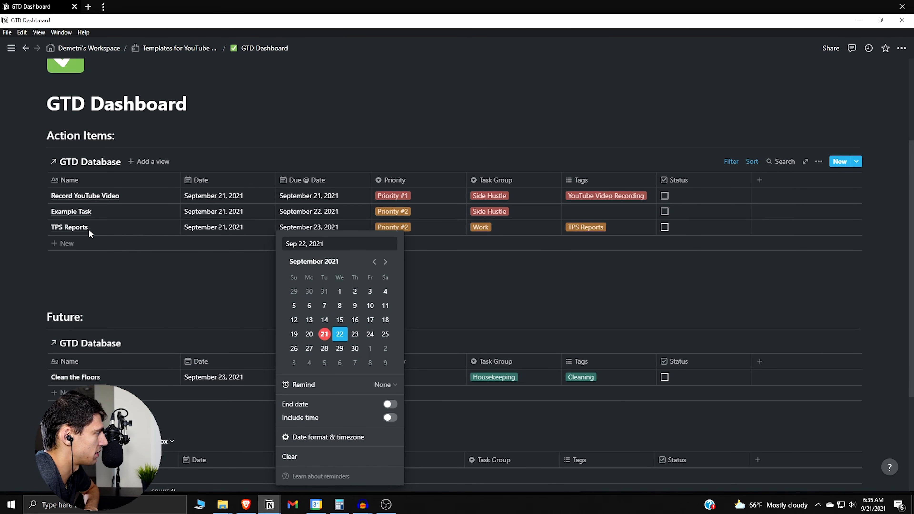
pyautogui.press('Escape')
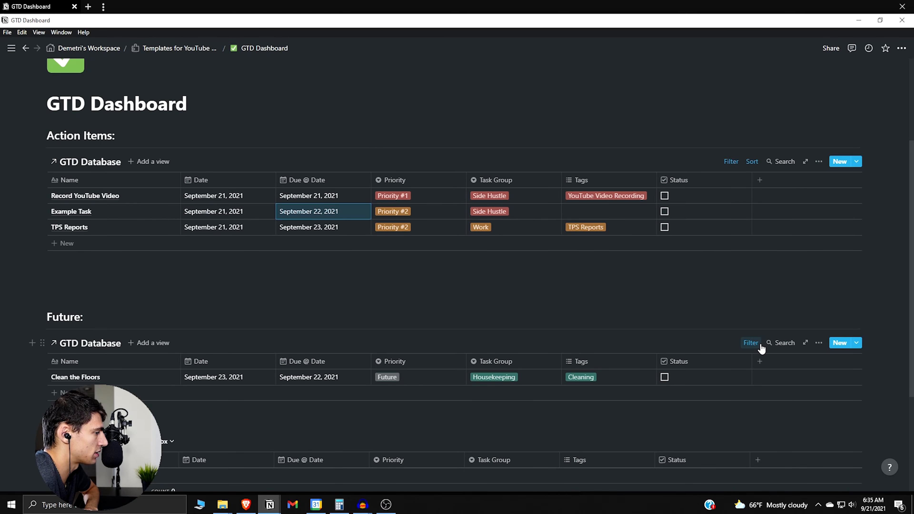
# Review the Future database's filters, try hiding its Due @ Date column, and undo the change
pyautogui.click(760, 345)
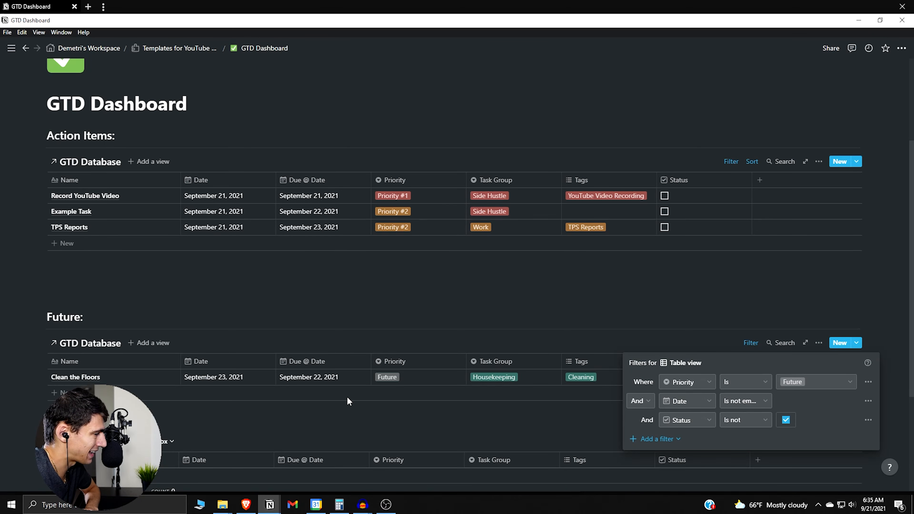
pyautogui.click(605, 347)
pyautogui.click(356, 362)
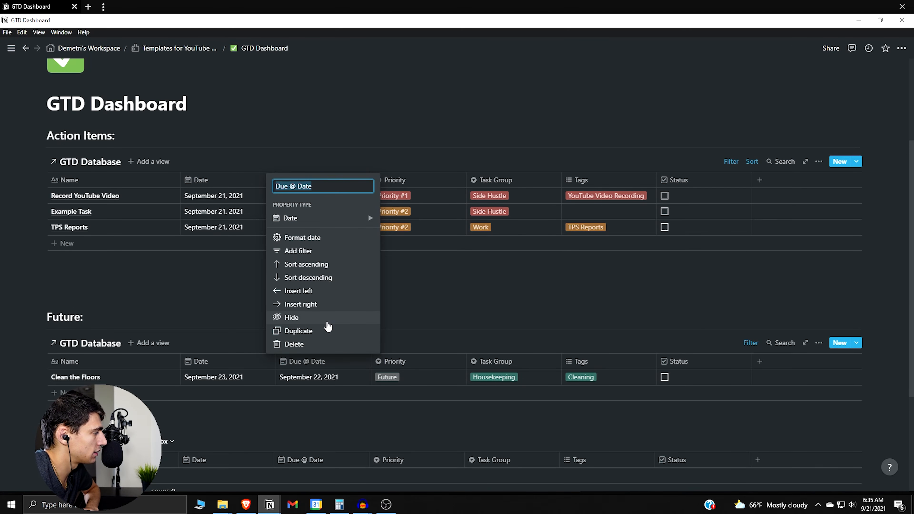
pyautogui.click(328, 322)
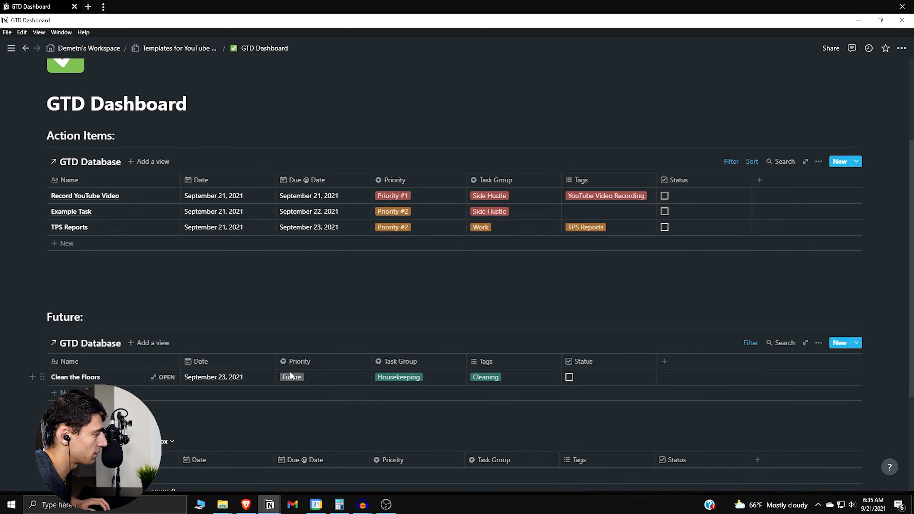
pyautogui.hotkey('ctrl', 'z')
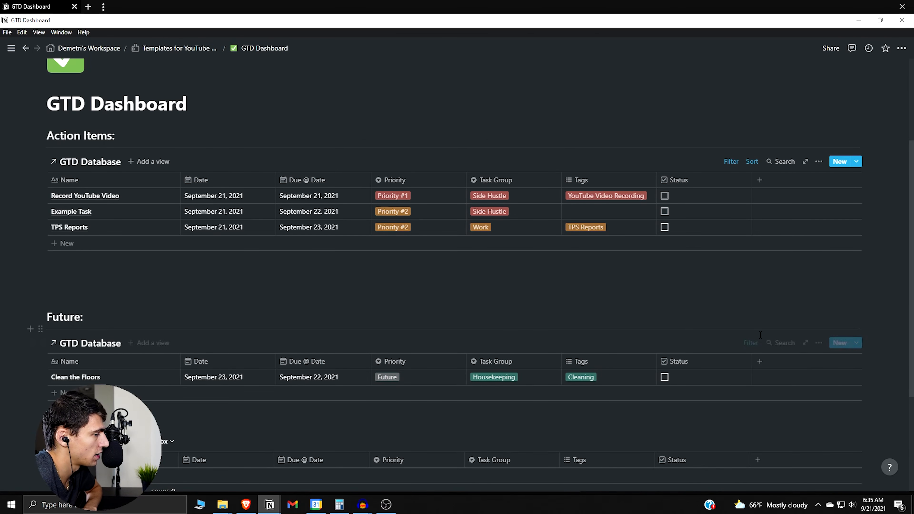
# Sort the Future database by Date in ascending order
pyautogui.click(818, 343)
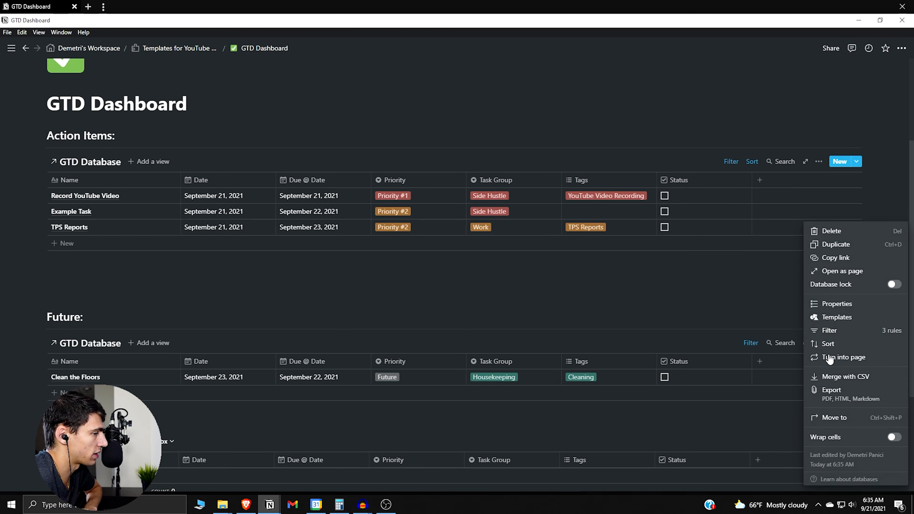
pyautogui.click(827, 343)
pyautogui.click(684, 427)
pyautogui.click(698, 384)
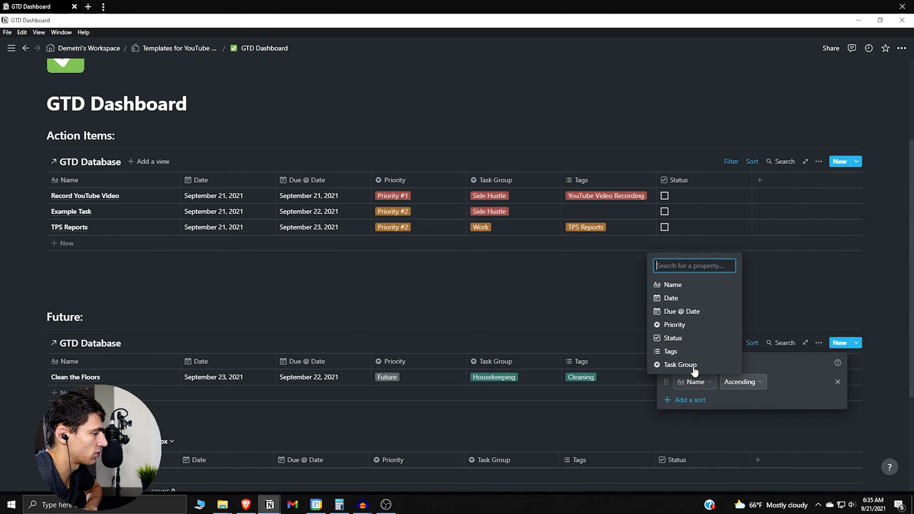
pyautogui.click(690, 298)
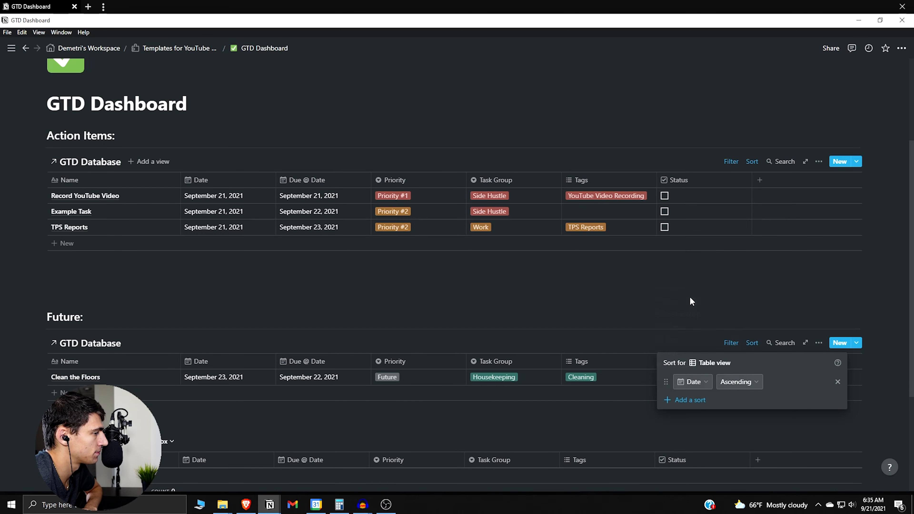
# Add a second sort to the Future database by Due @ Date in ascending order
pyautogui.click(690, 400)
pyautogui.click(699, 401)
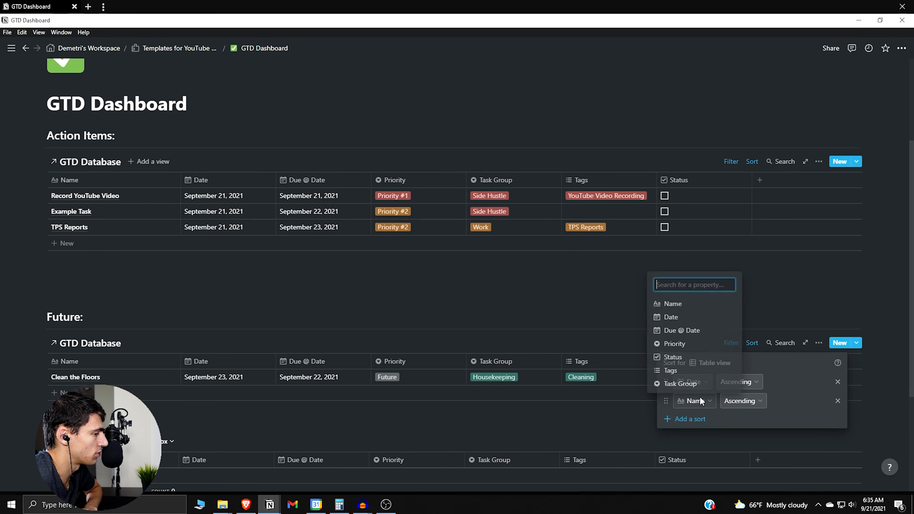
pyautogui.click(682, 330)
pyautogui.click(245, 266)
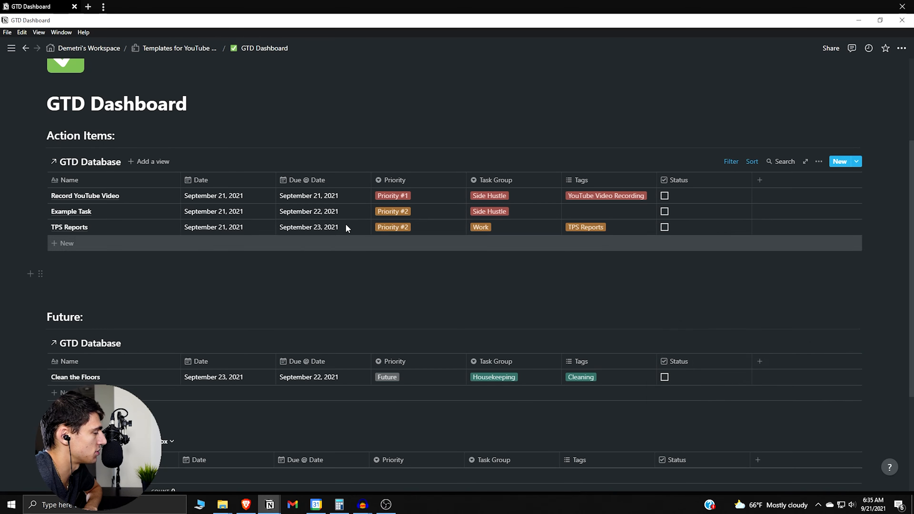
pyautogui.scroll(-1, 486, 369)
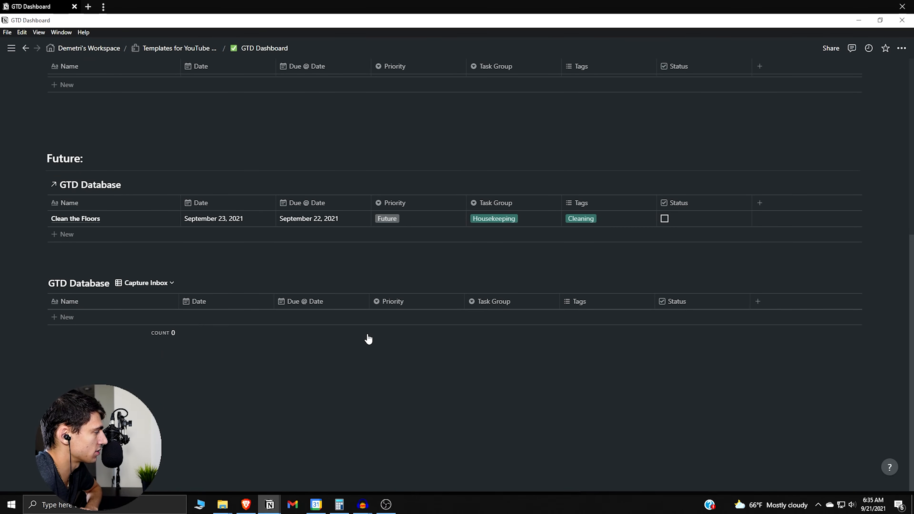
# Insert a template button below the Capture Inbox database and name it Planning Session
pyautogui.click(331, 383)
pyautogui.write('/templ')
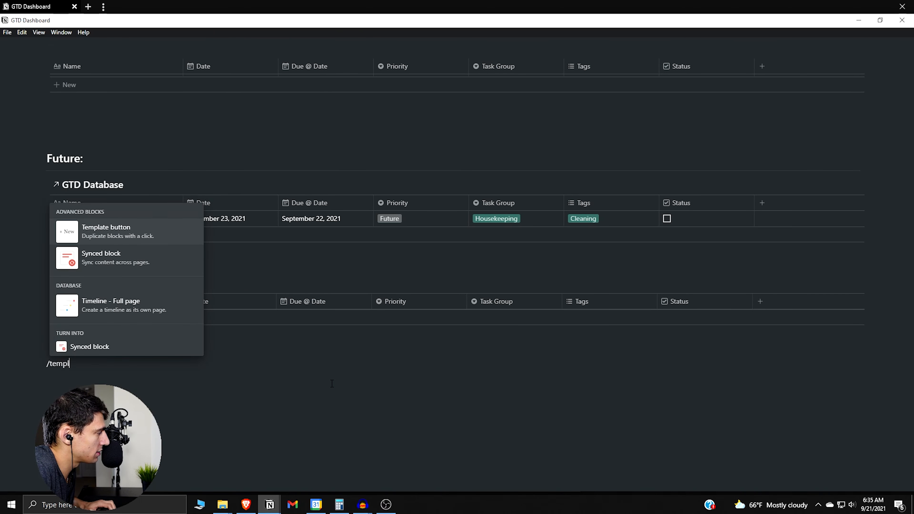
pyautogui.press('Return')
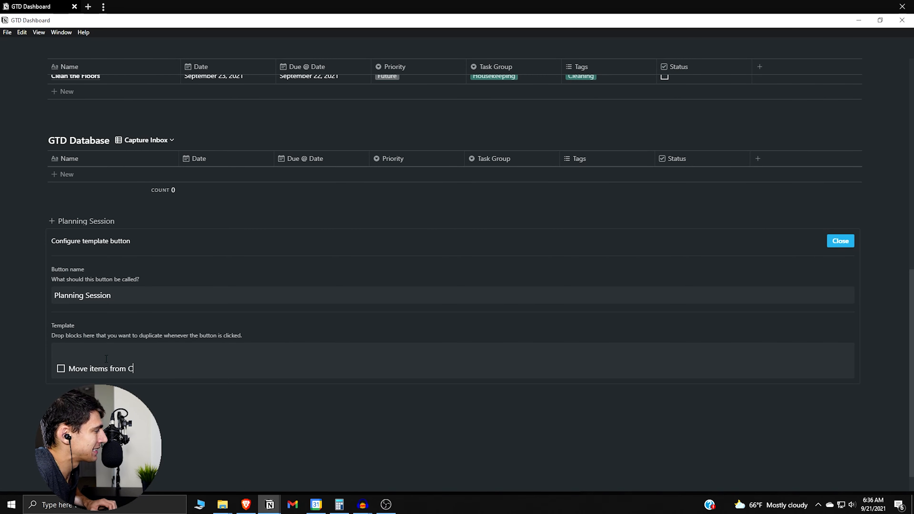
# Replace the draft template text with a to-do list starting with Capture New Tasks and Clarify Tasks
pyautogui.press('BackSpace')
pyautogui.click(106, 359)
pyautogui.press('Return')
pyautogui.write('/to')
pyautogui.press('Return')
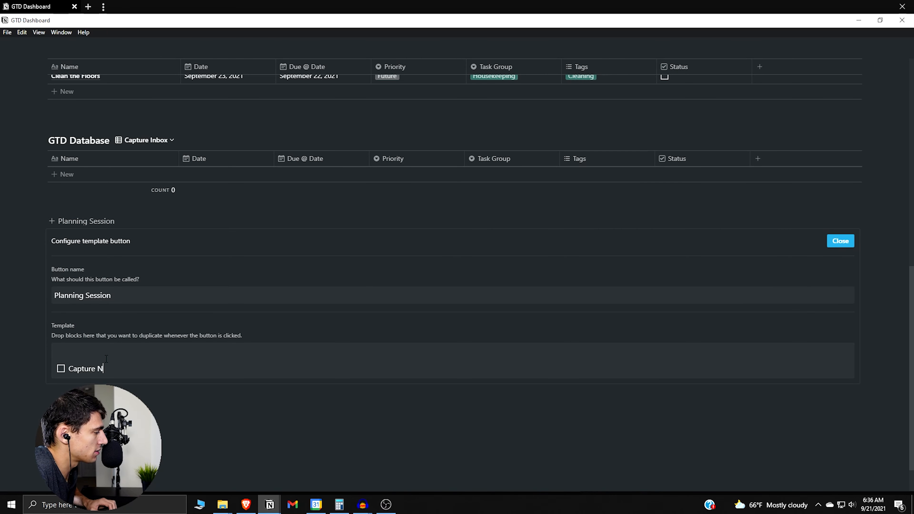
pyautogui.write('Capture New Tasks')
pyautogui.press('Return')
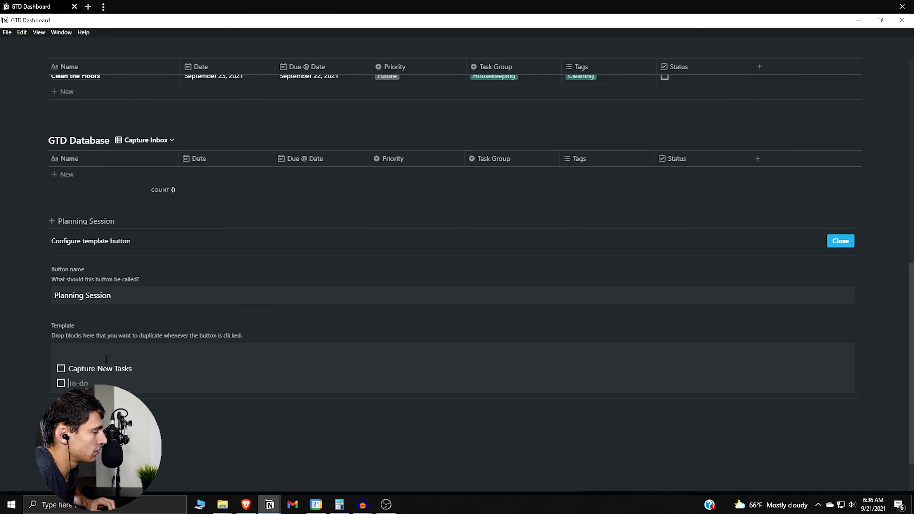
pyautogui.write('Clarify Tasks')
pyautogui.press('Return')
pyautogui.press('Return')
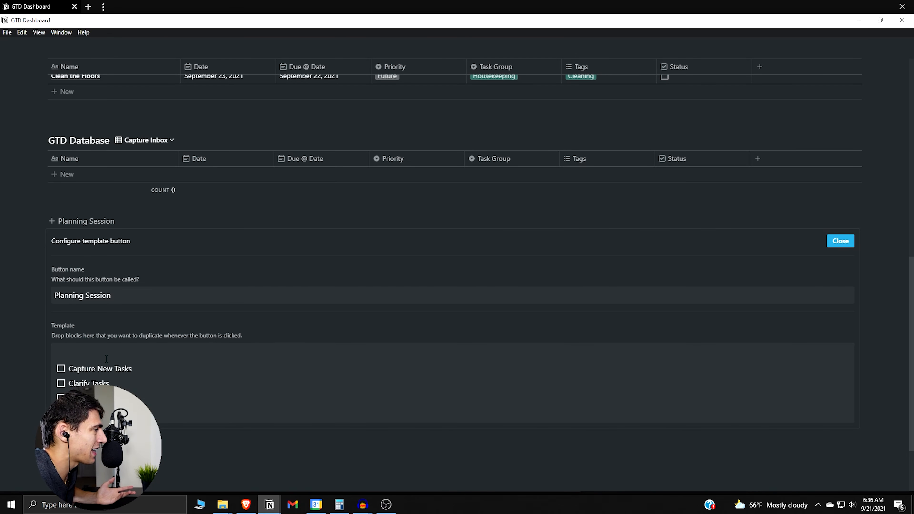
# Replace the Clarify Tasks to-do with Assign Due Dates, followed by an Assign Priority Levels to-do
pyautogui.click(118, 384)
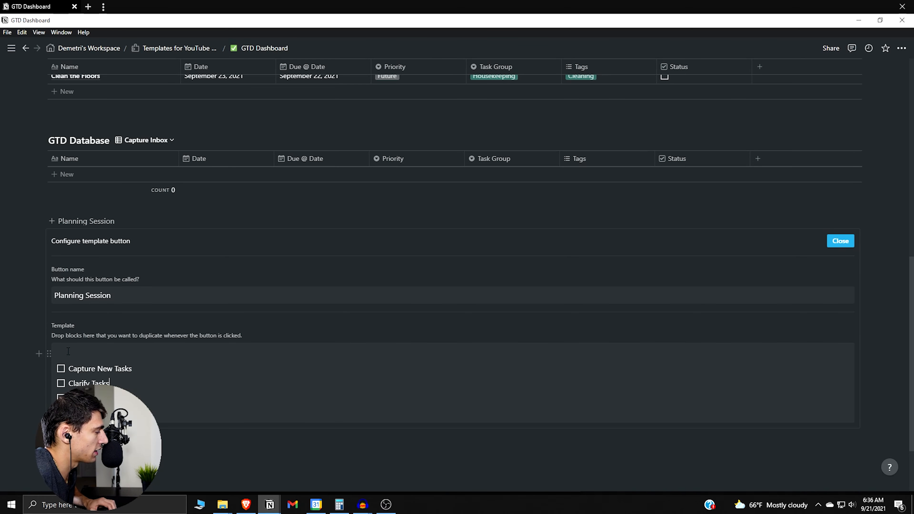
pyautogui.press('BackSpace')
pyautogui.press('BackSpace')
pyautogui.press('BackSpace')
pyautogui.press('BackSpace')
pyautogui.press('BackSpace')
pyautogui.press('BackSpace')
pyautogui.press('BackSpace')
pyautogui.press('BackSpace')
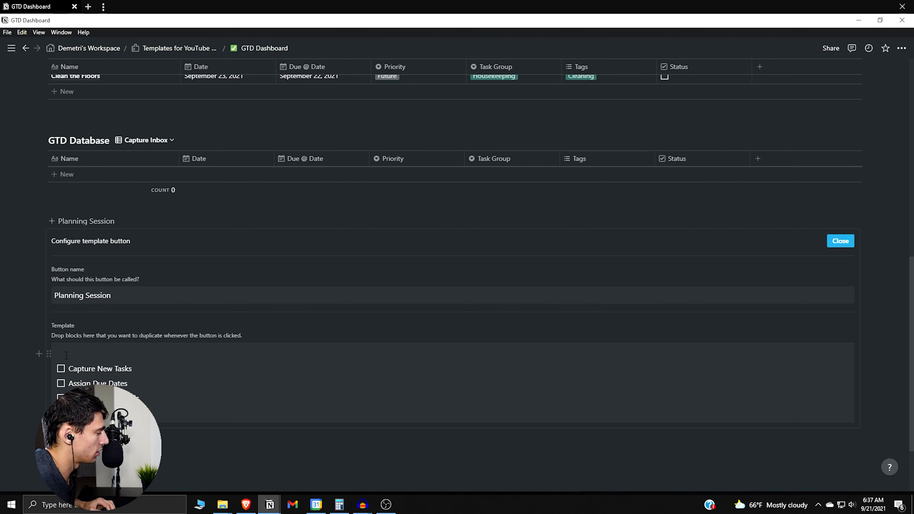
# Insert the to-dos Add Relevant Documents / Info and Add Sub Tasks between Capture New Tasks and Assign Due Dates
pyautogui.press('Up')
pyautogui.press('Up')
pyautogui.press('Up')
pyautogui.press('Return')
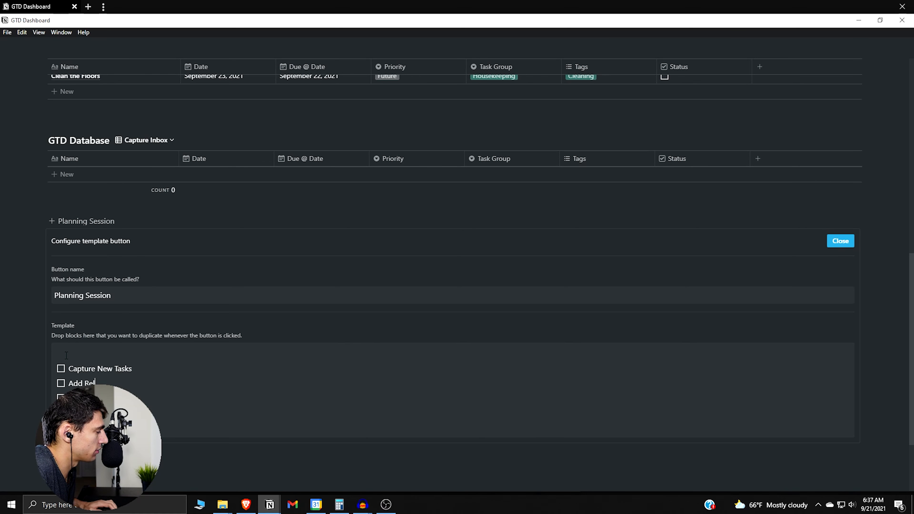
pyautogui.write('Add Relevant Documents /')
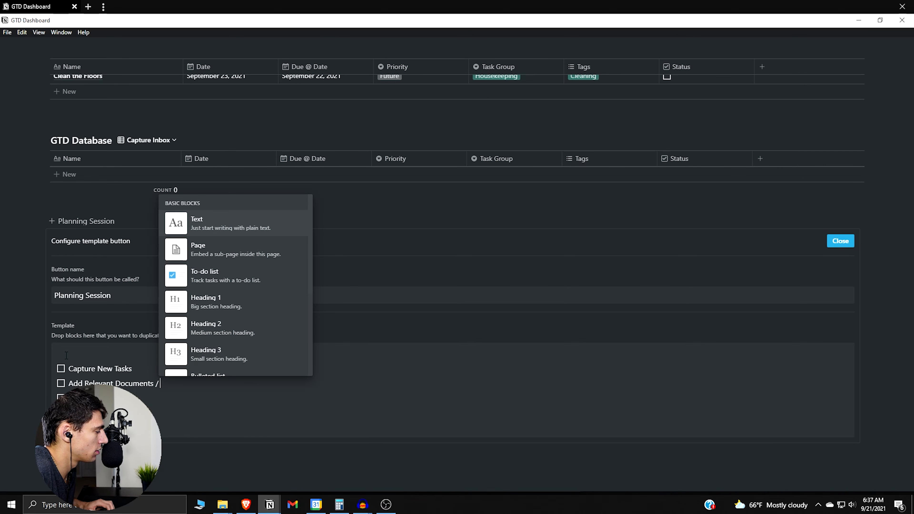
pyautogui.write(' Info')
pyautogui.press('Return')
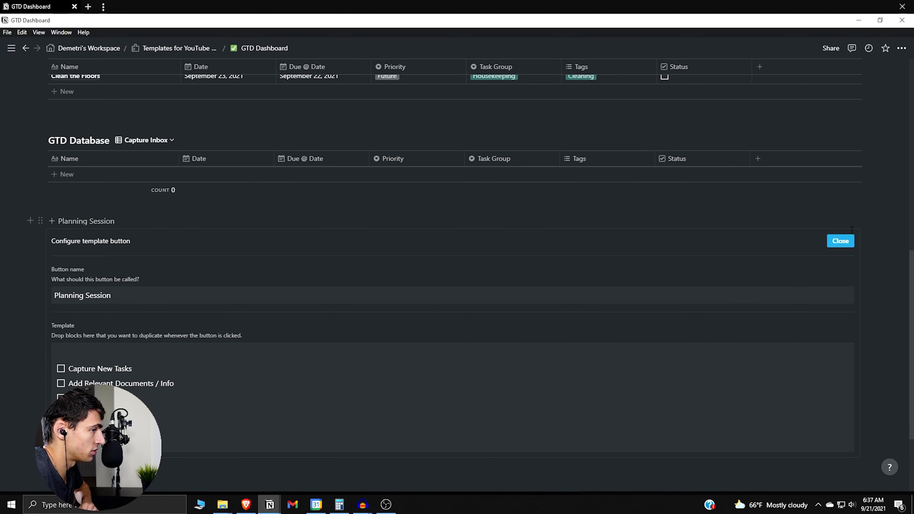
# Close the template button configuration and generate a Planning Session checklist on the page
pyautogui.click(840, 241)
pyautogui.click(121, 340)
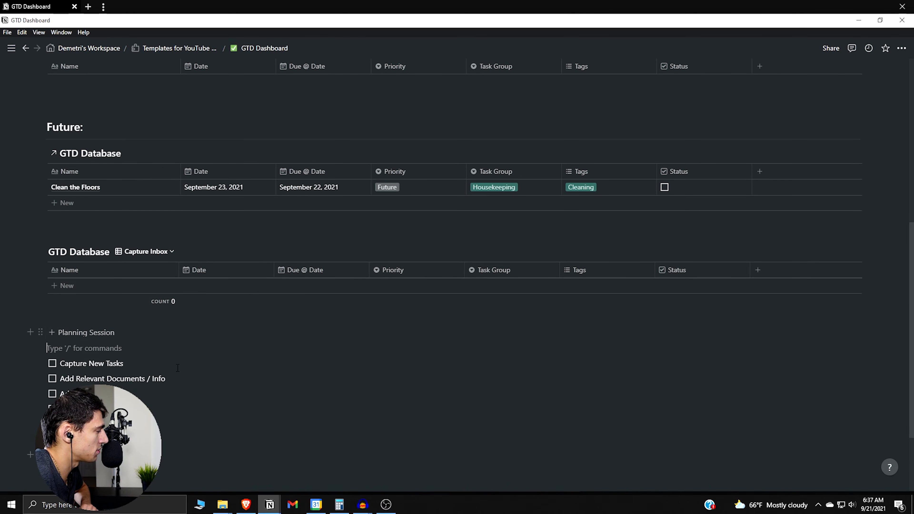
pyautogui.scroll(-1, 326, 303)
pyautogui.scroll(4, 326, 304)
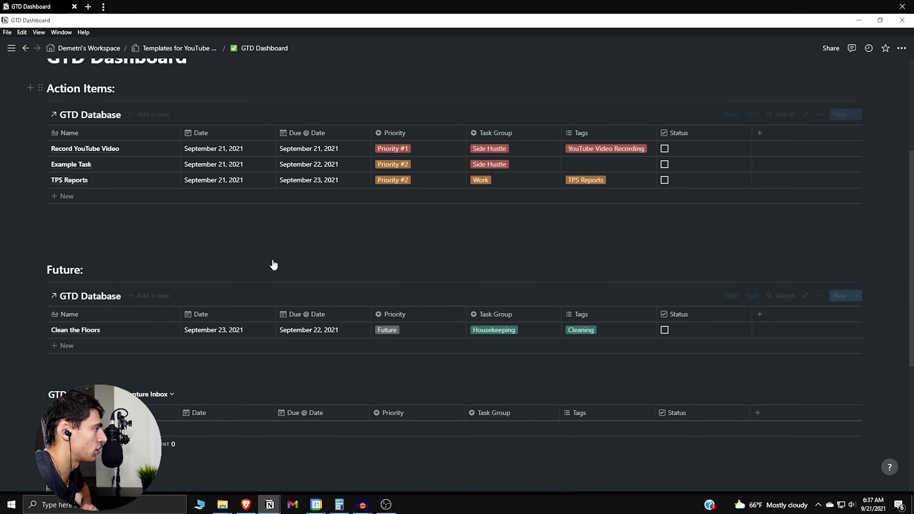
pyautogui.scroll(-4, 321, 268)
# Check off Capture New Tasks, Add Relevant Documents / Info, Add Sub Tasks and Assign Due Dates in the generated checklist
pyautogui.click(52, 316)
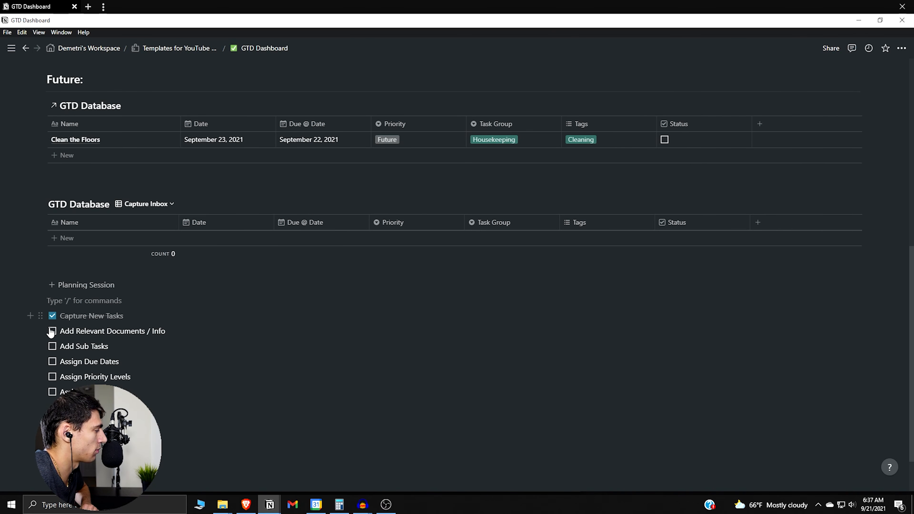
pyautogui.click(52, 330)
pyautogui.click(52, 346)
pyautogui.click(52, 361)
pyautogui.scroll(10, 343, 408)
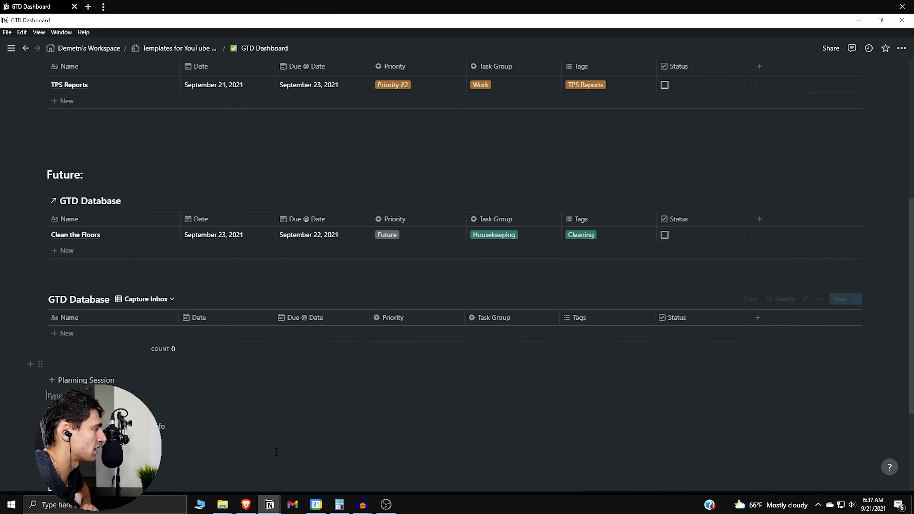